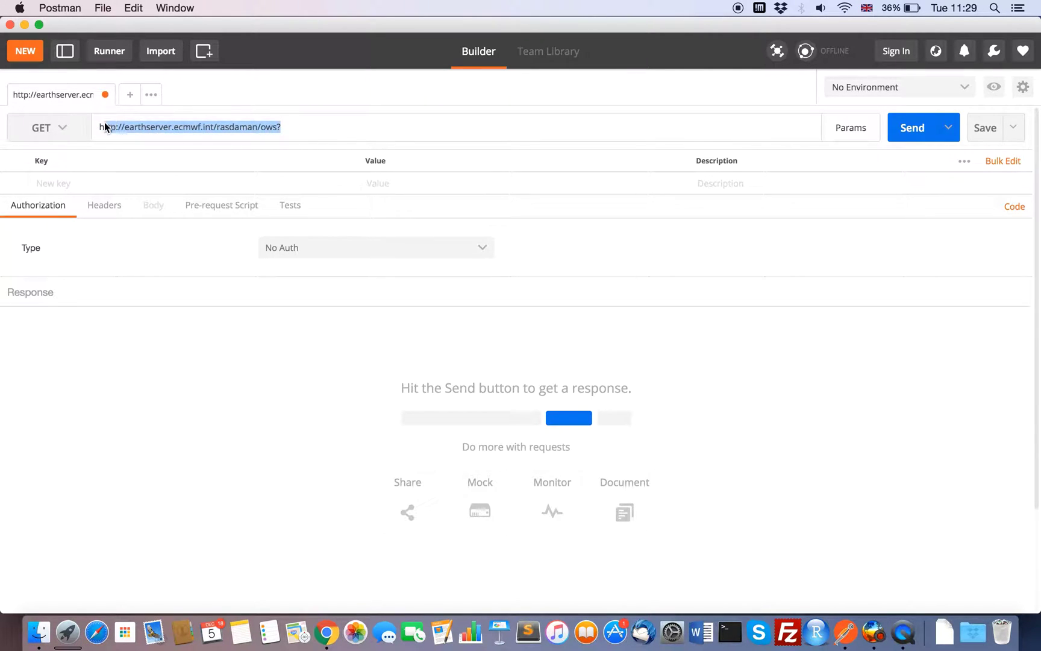
# Add query parameters service=WCS ('Type of service') and version=2.0.1 with a version description.
pyautogui.click(74, 183)
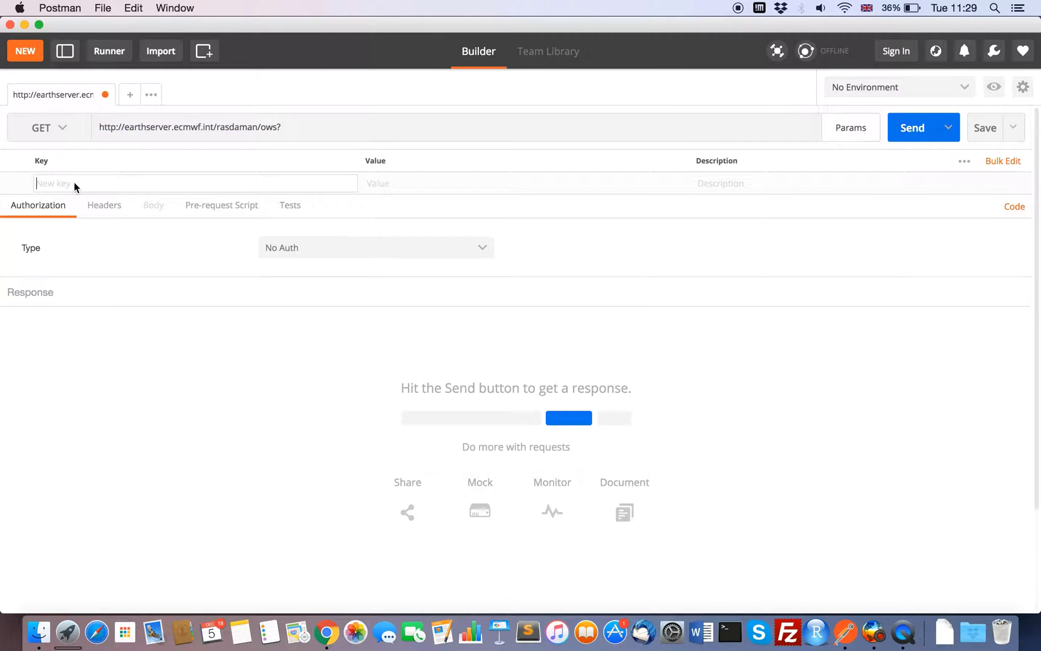
pyautogui.write('service')
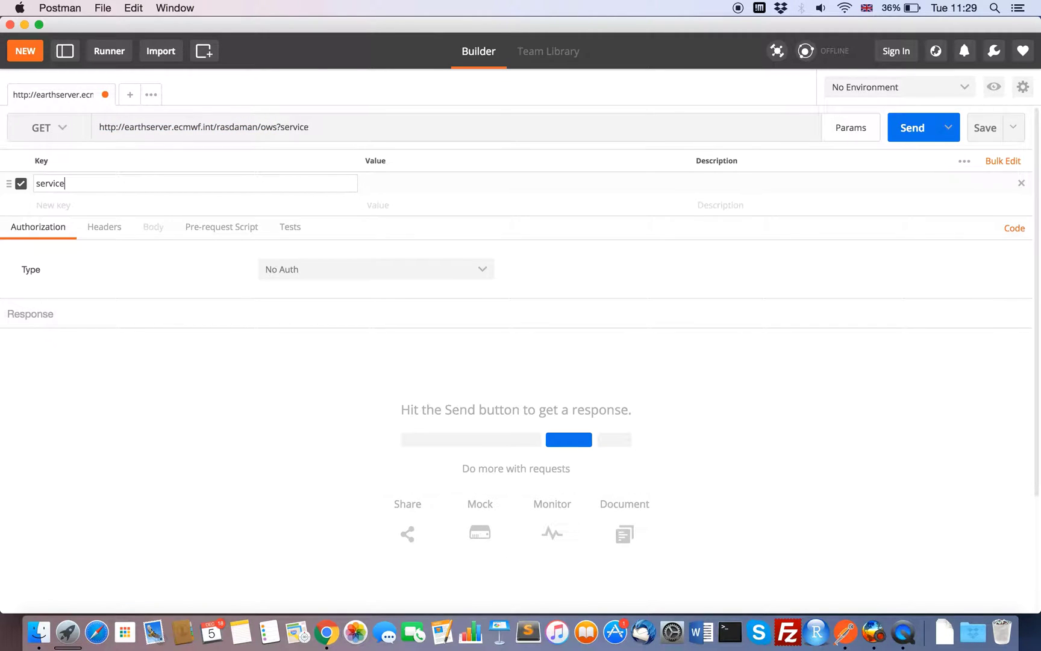
pyautogui.press('Tab')
pyautogui.write('WCS')
pyautogui.click(699, 183)
pyautogui.write('T')
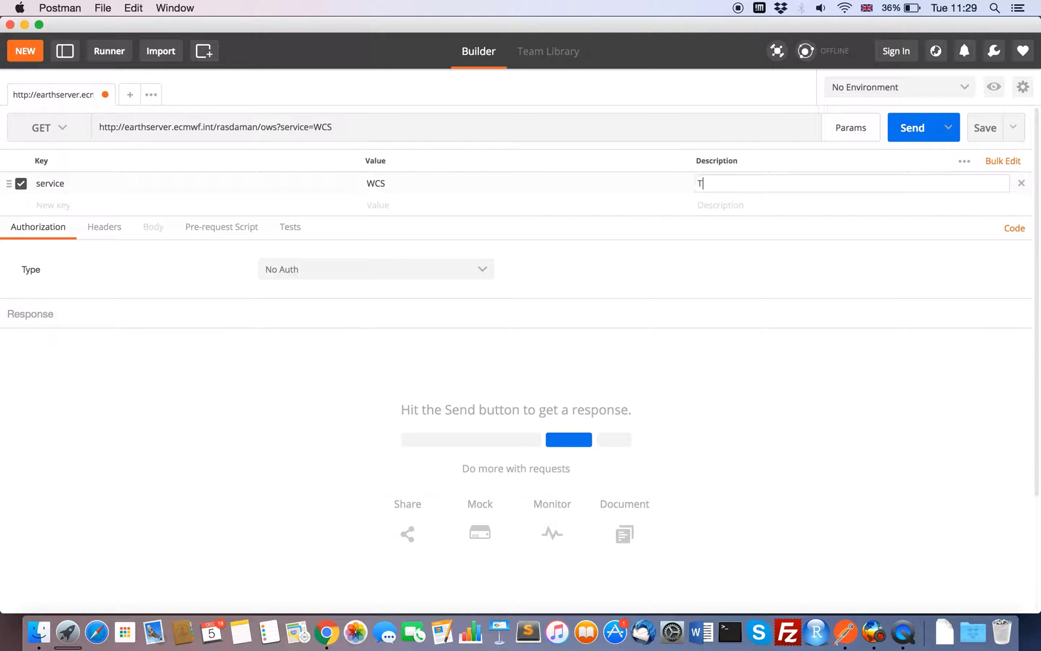
pyautogui.write('ype of service')
pyautogui.click(47, 205)
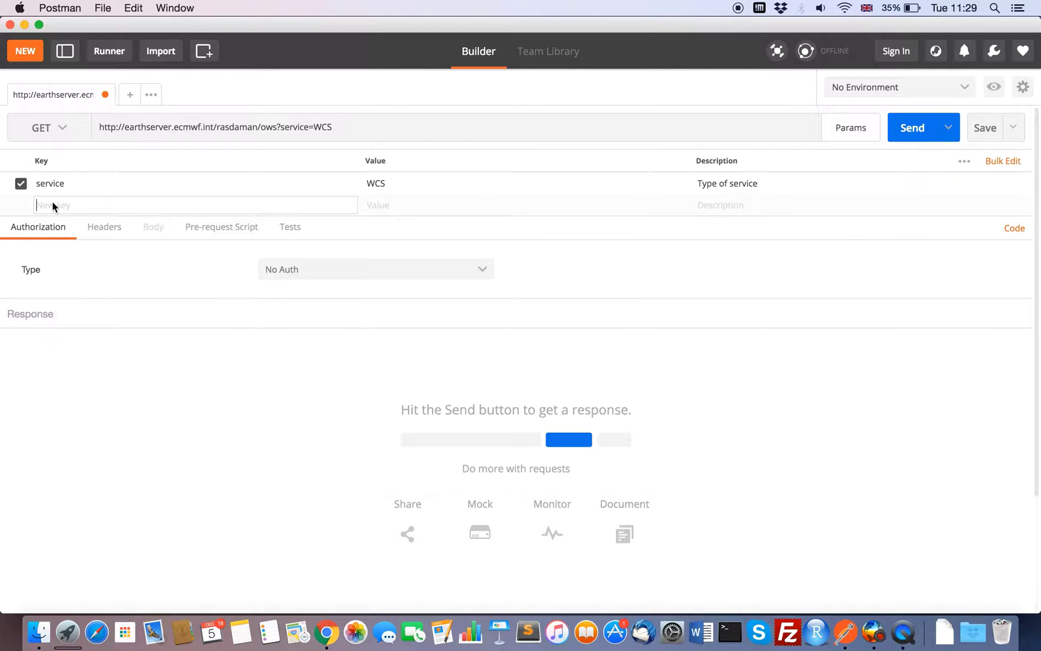
pyautogui.write('version')
pyautogui.press('Tab')
pyautogui.write('2')
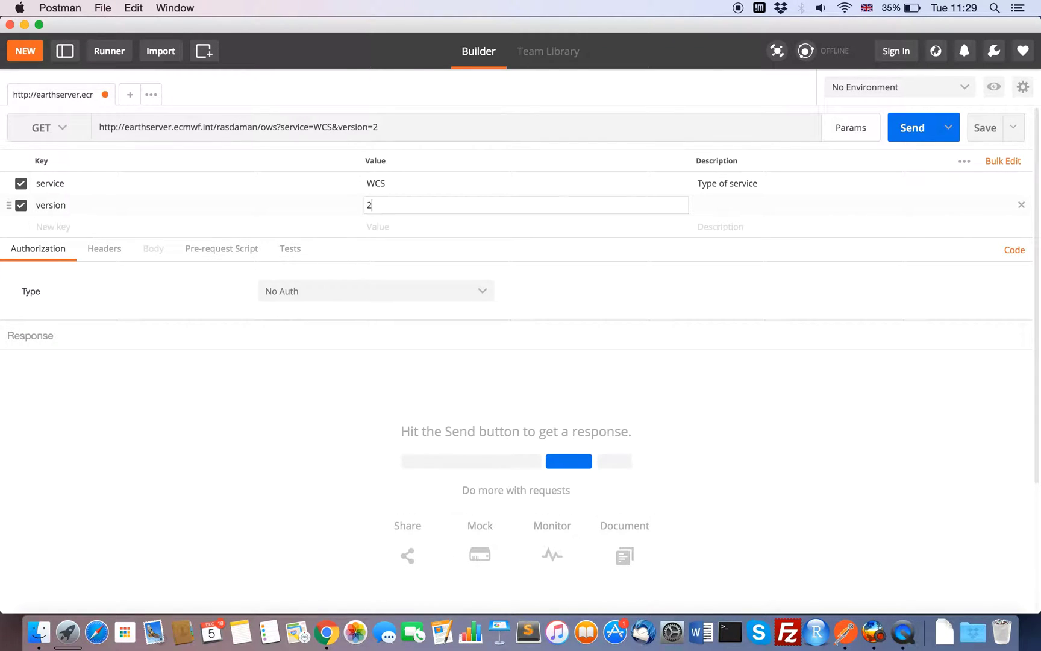
pyautogui.write('.0.1')
pyautogui.press('Tab')
pyautogui.write('versio')
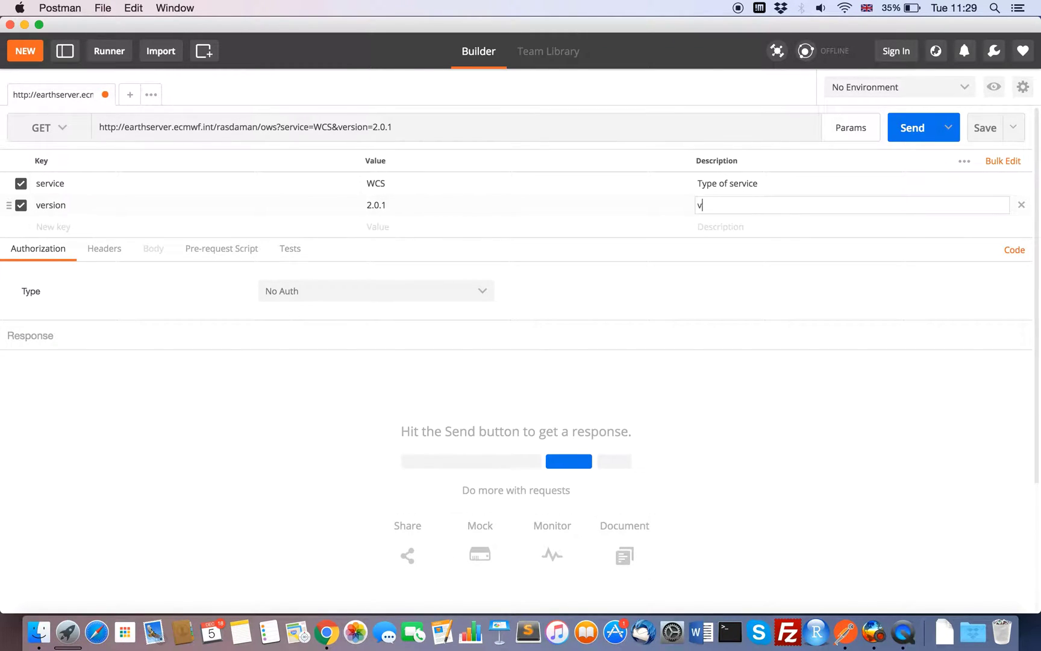
# Add request=GetCapabilities with a 'Type of request' description and send the request.
pyautogui.click(58, 229)
pyautogui.write('request')
pyautogui.press('Tab')
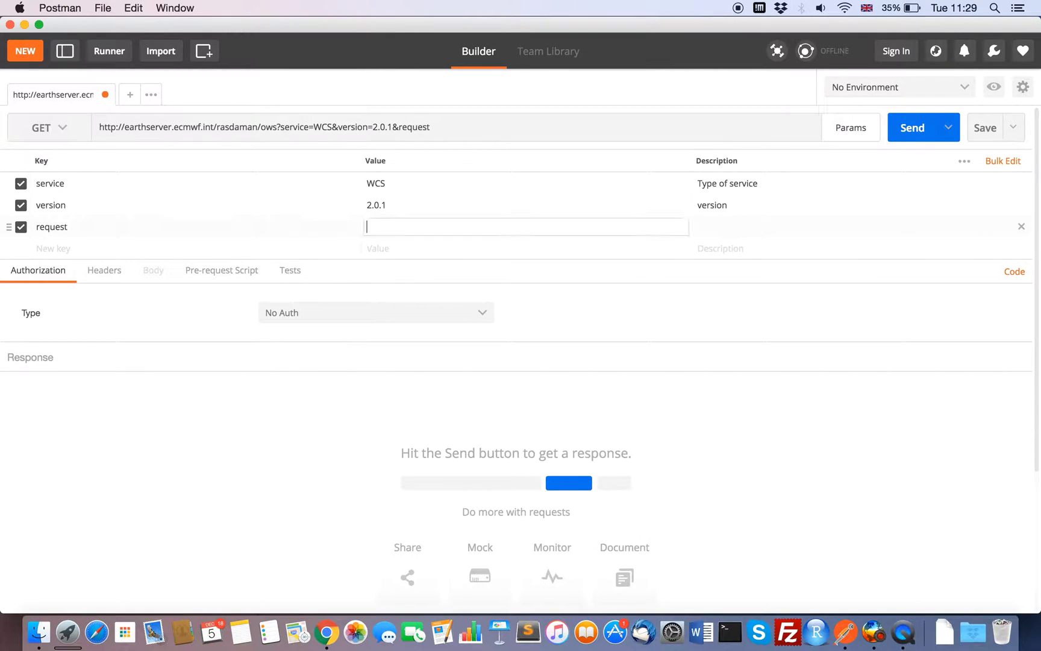
pyautogui.write('GetCapabilities')
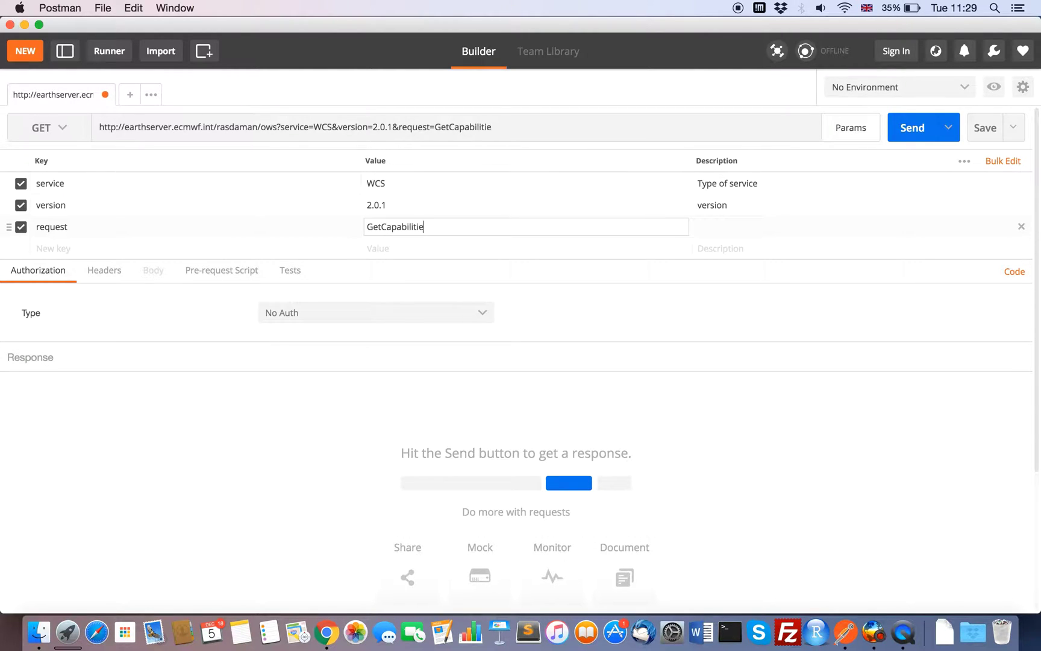
pyautogui.press('Tab')
pyautogui.write('Type')
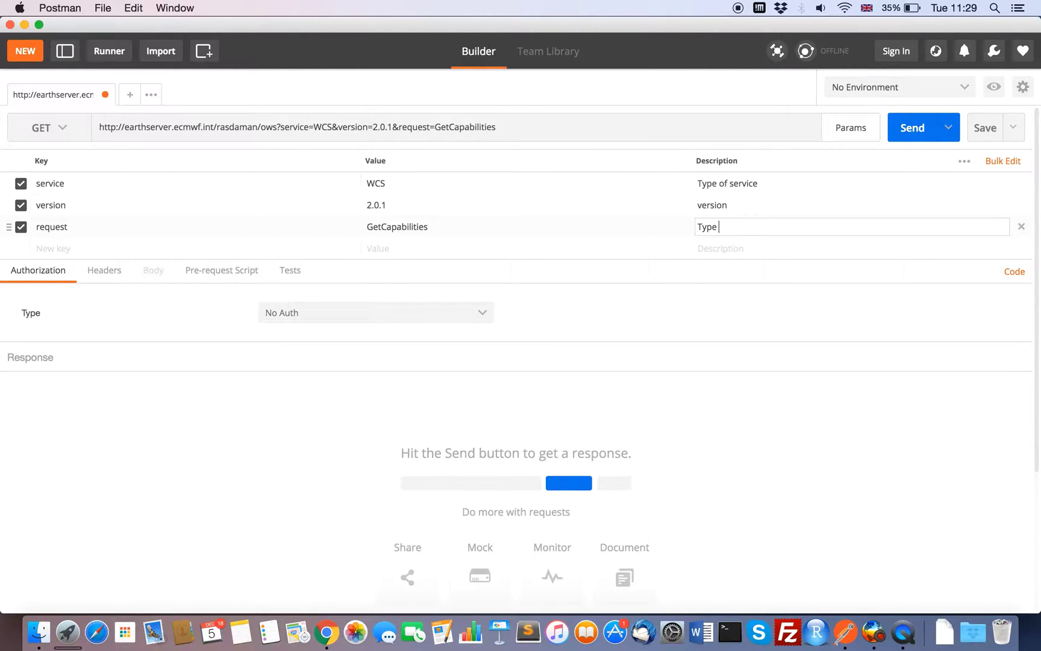
pyautogui.write(' of request')
pyautogui.click(908, 127)
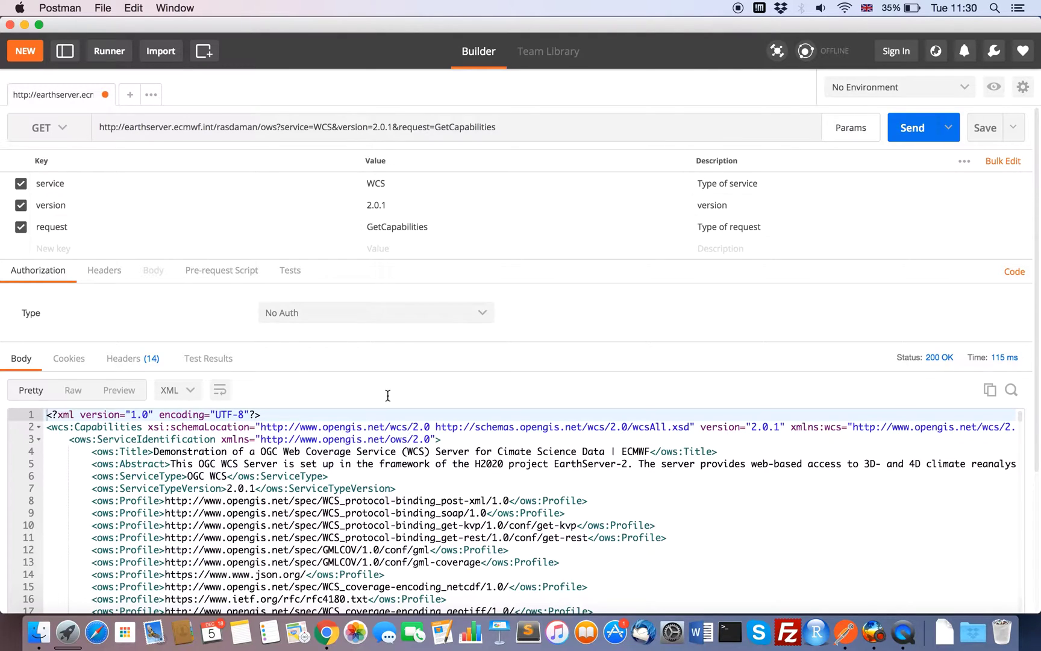
# Scroll the 200 OK XML response, then select and copy the full GetCapabilities URL.
pyautogui.scroll(-10, 474, 522)
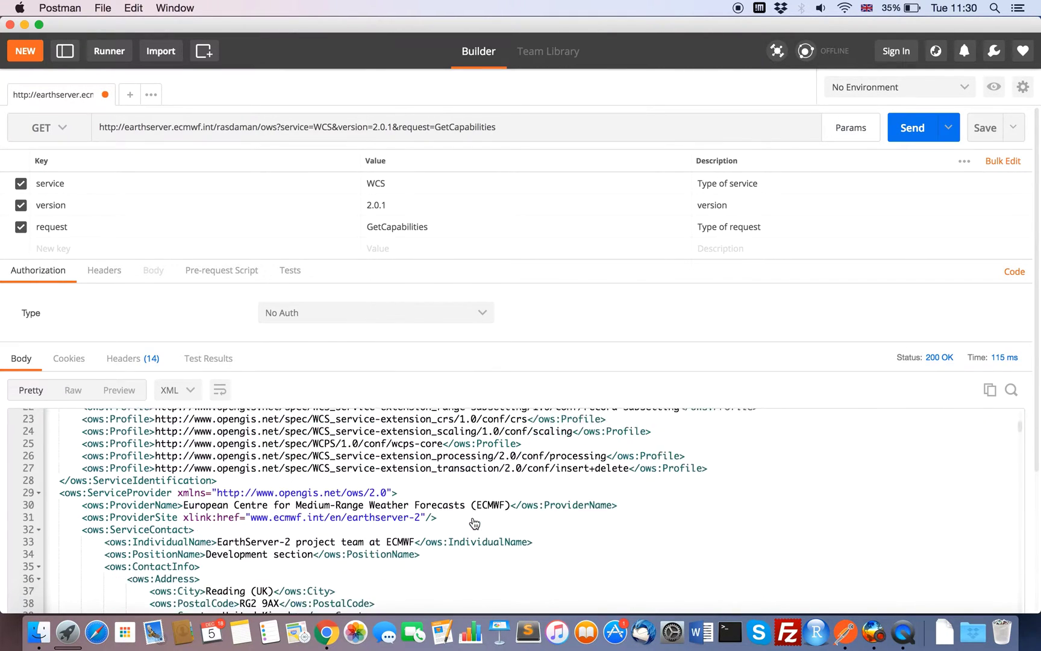
pyautogui.click(496, 126)
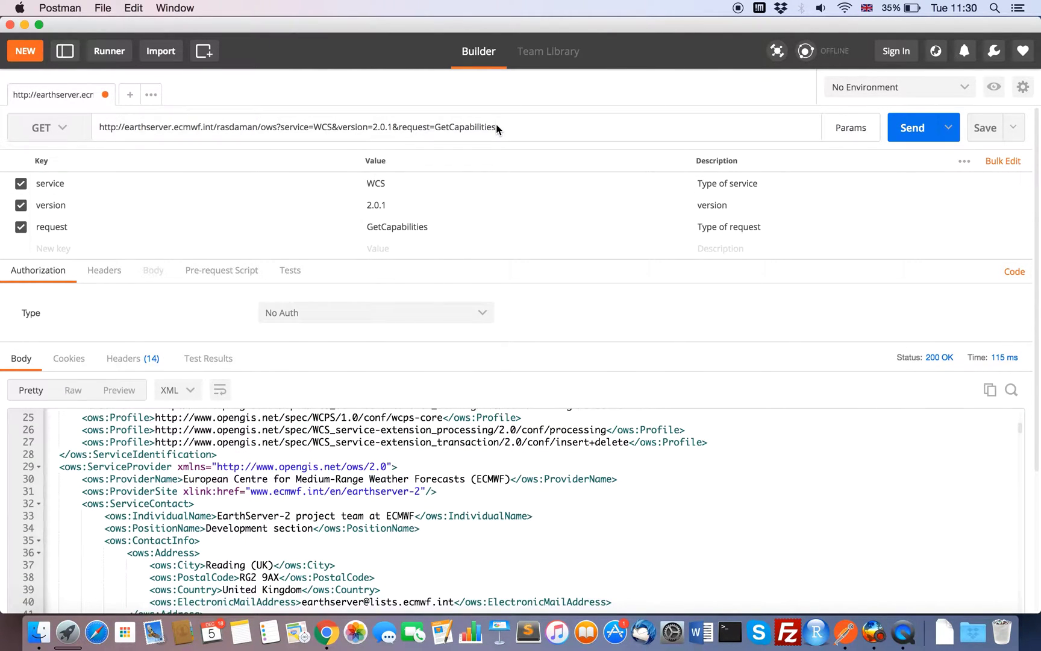
pyautogui.press('super+a')
pyautogui.press('super+c')
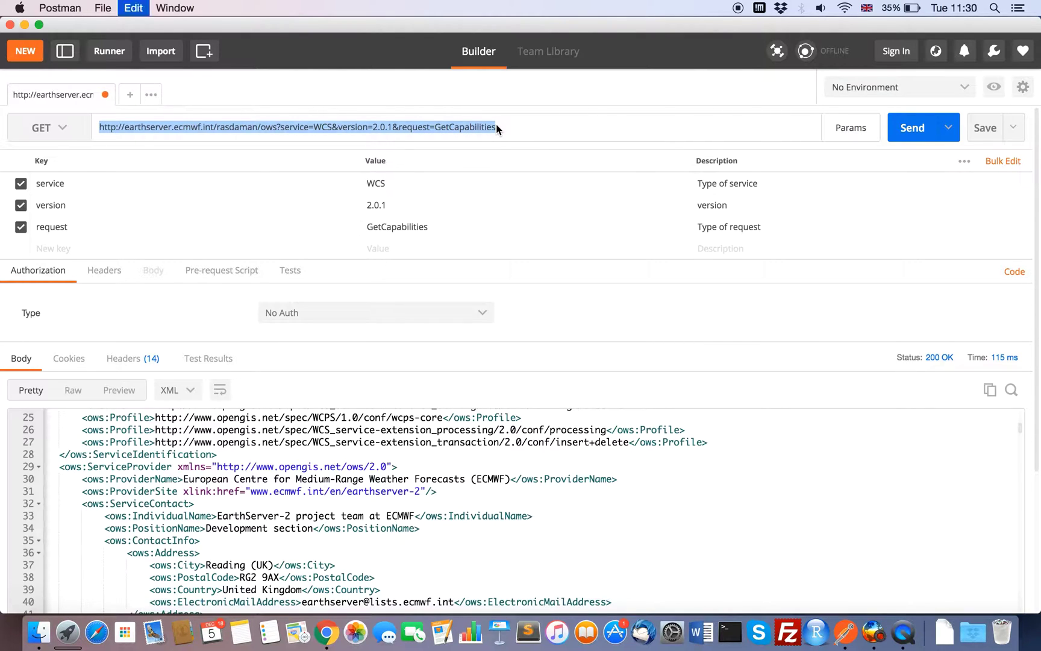
# Load the capabilities URL in Chrome and highlight the ServiceIdentification, ServiceProvider, OperationsMetadata and ServiceMetadata sections.
pyautogui.click(325, 639)
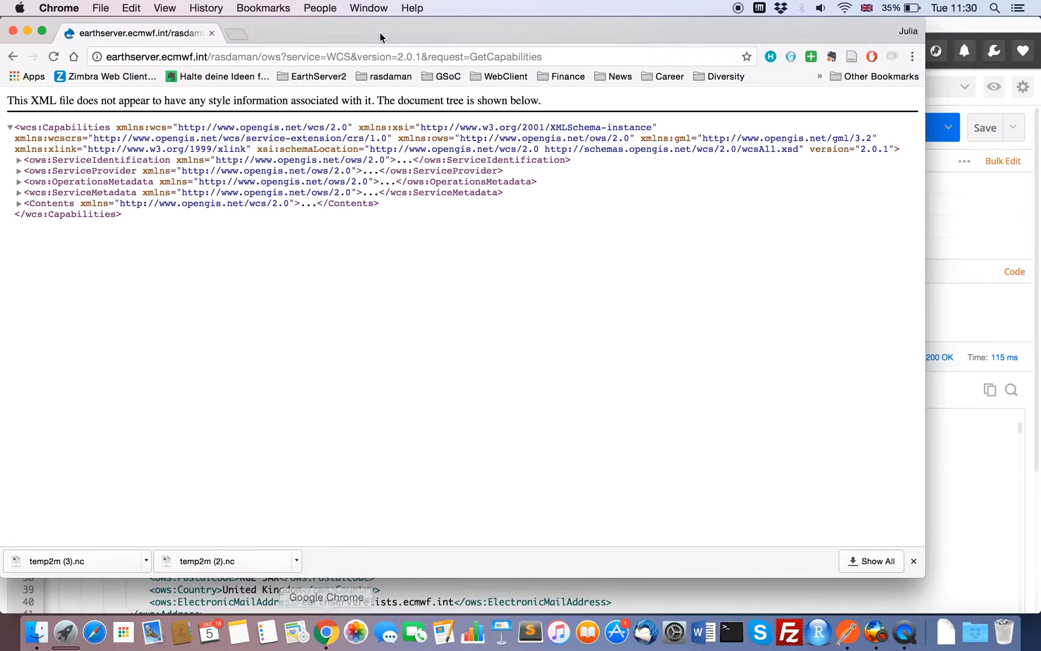
pyautogui.click(426, 53)
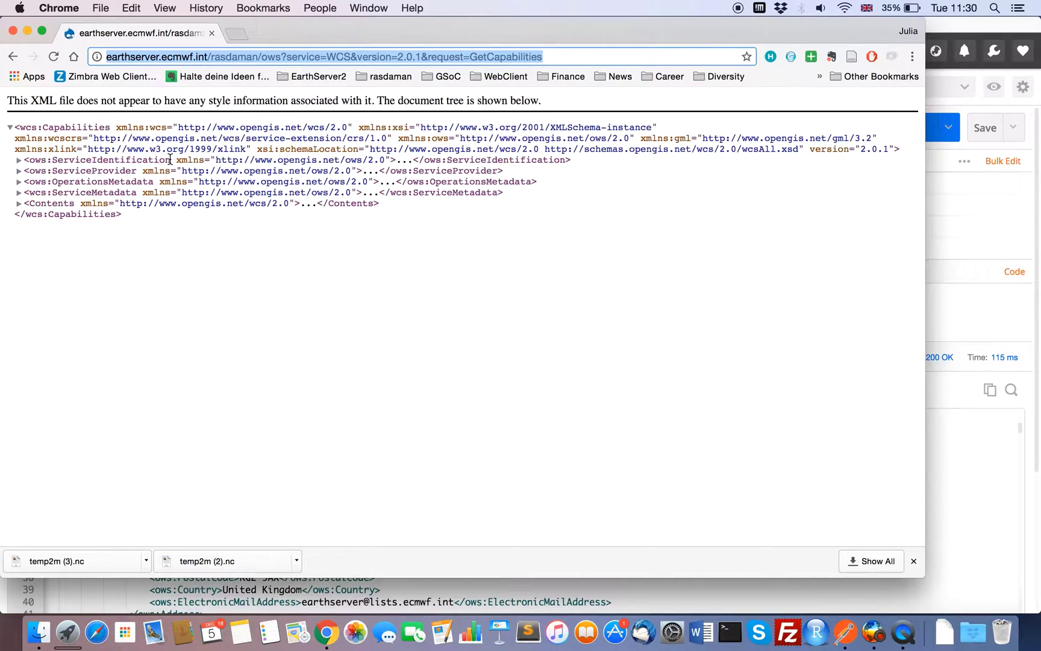
pyautogui.moveTo(170, 160); pyautogui.dragTo(54, 160)
pyautogui.moveTo(137, 171); pyautogui.dragTo(53, 172)
pyautogui.moveTo(154, 182); pyautogui.dragTo(53, 186)
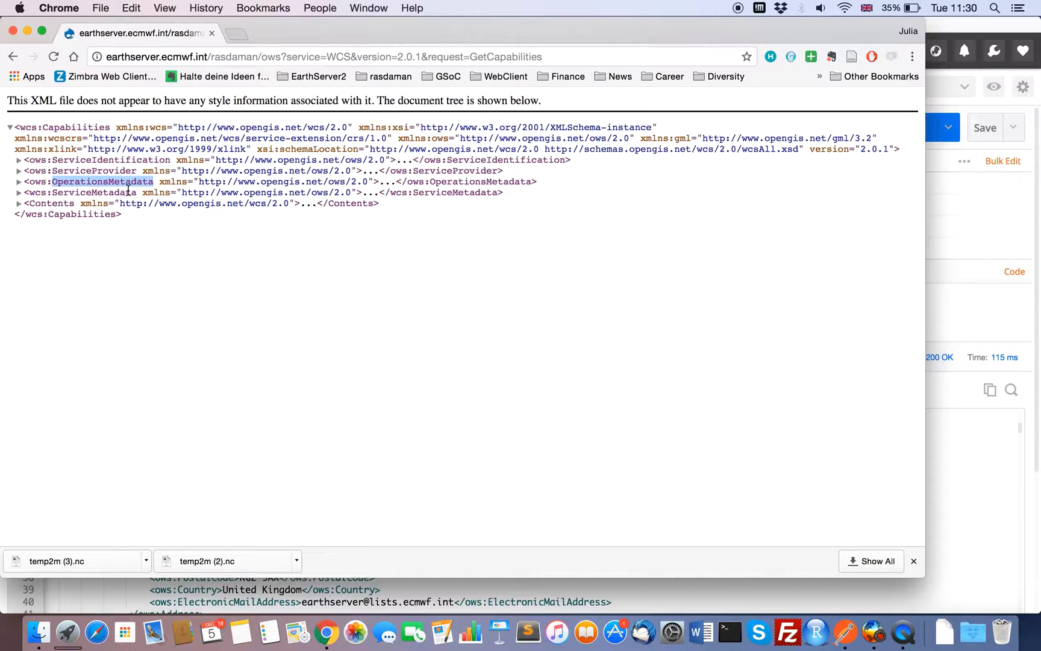
pyautogui.moveTo(137, 192); pyautogui.dragTo(31, 206)
pyautogui.click(76, 204)
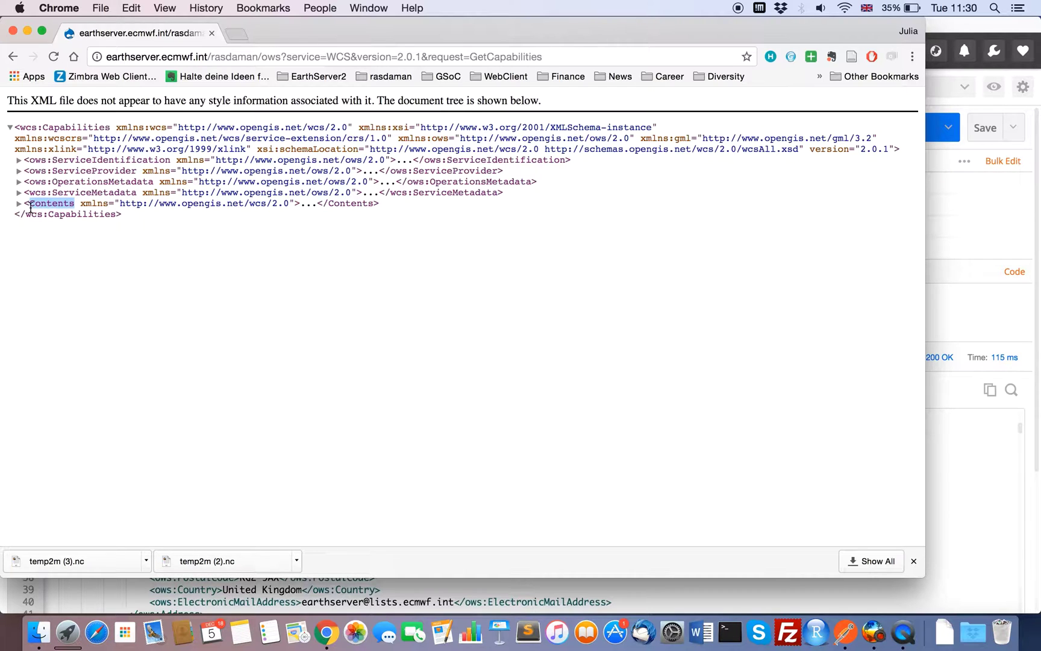
# Expand ServiceIdentification and highlight 'global reanalysis data' in its abstract.
pyautogui.click(19, 160)
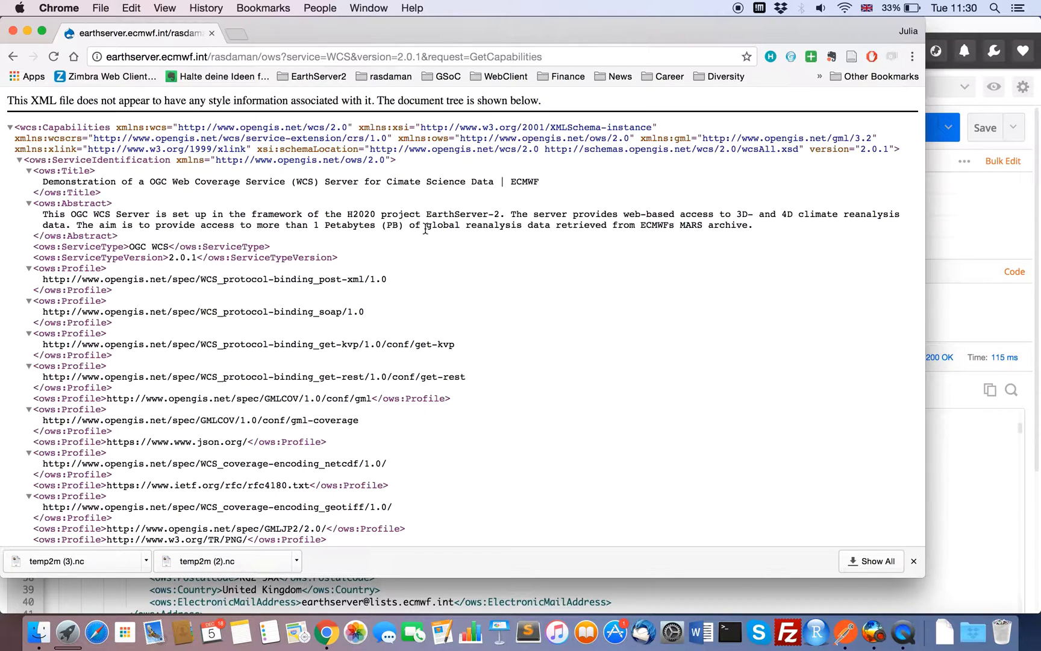
pyautogui.moveTo(425, 225); pyautogui.dragTo(550, 223)
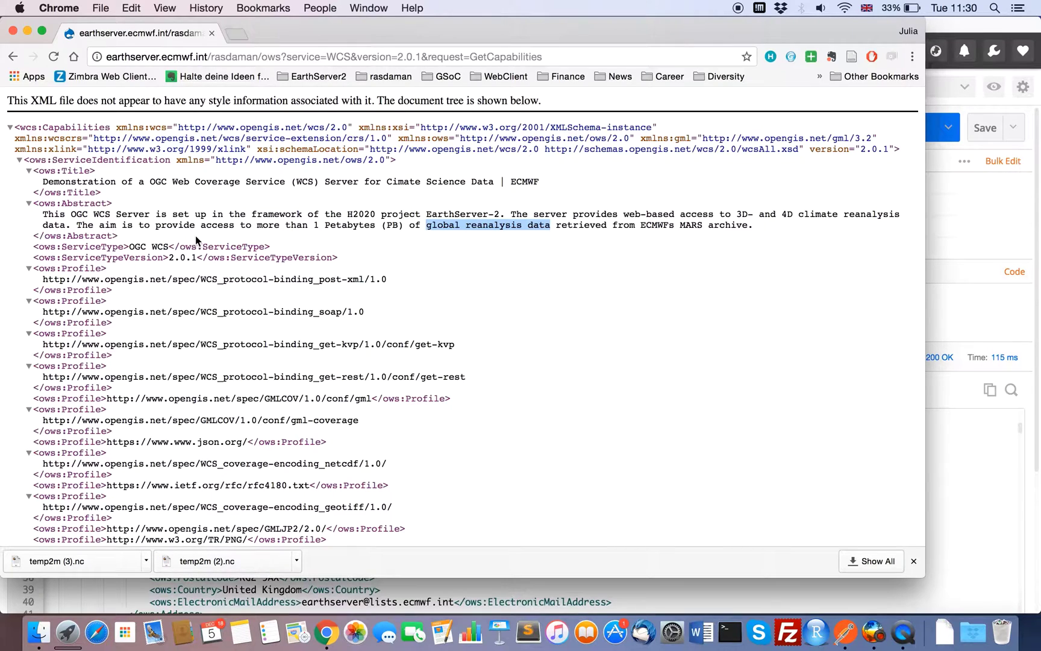
pyautogui.scroll(-5, 195, 236)
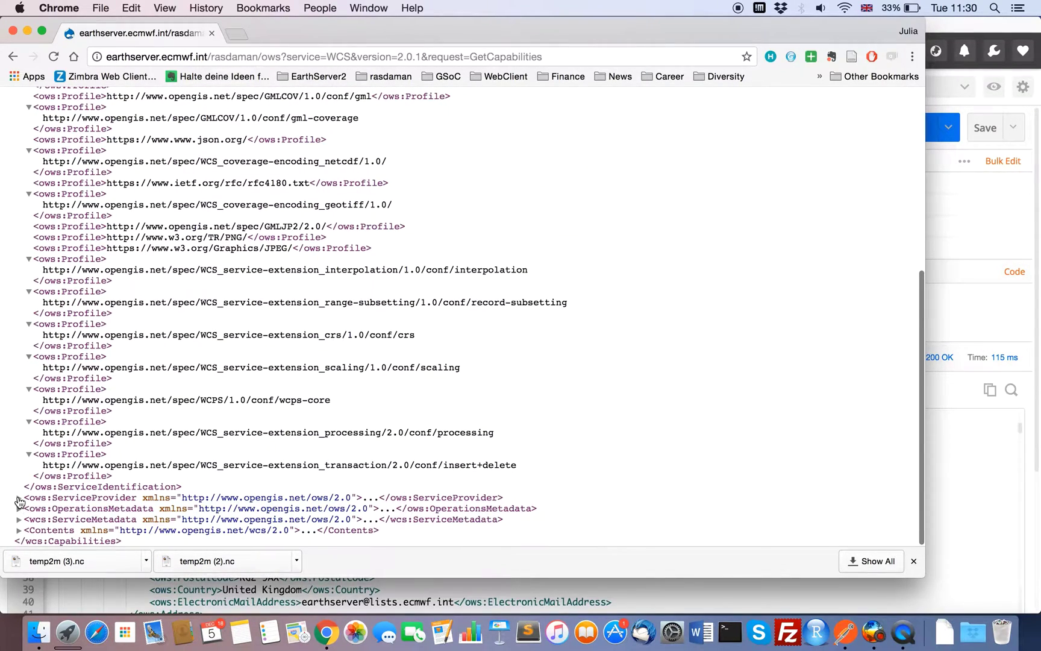
# Expand ServiceProvider and highlight the ECMWF provider name and the EarthServer-2 project contact.
pyautogui.click(19, 498)
pyautogui.scroll(-3, 115, 395)
pyautogui.scroll(-1, 116, 395)
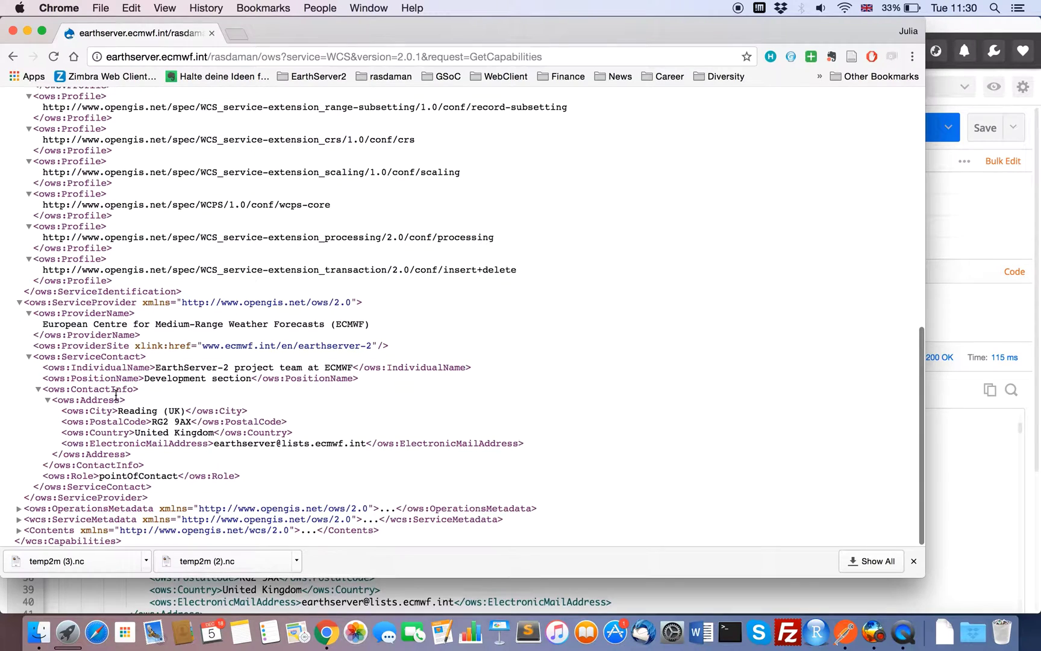
pyautogui.moveTo(42, 324); pyautogui.dragTo(370, 325)
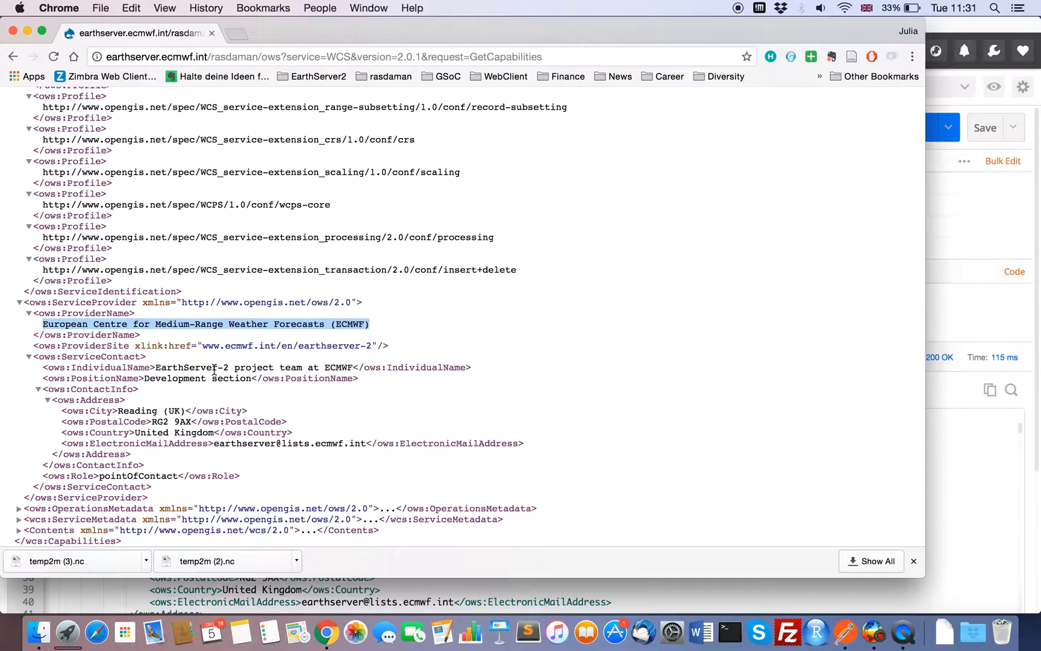
pyautogui.click(157, 367)
pyautogui.moveTo(157, 367); pyautogui.dragTo(272, 362)
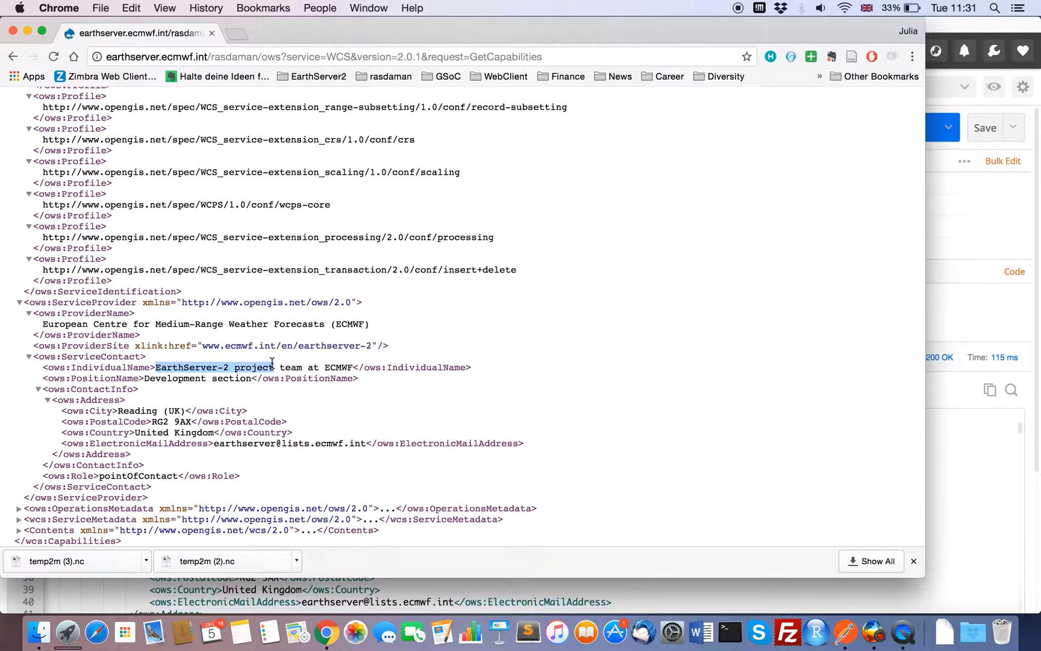
# Expand OperationsMetadata and highlight the GetCapabilities, DescribeCoverage and GetCoverage operations.
pyautogui.scroll(-1, 272, 362)
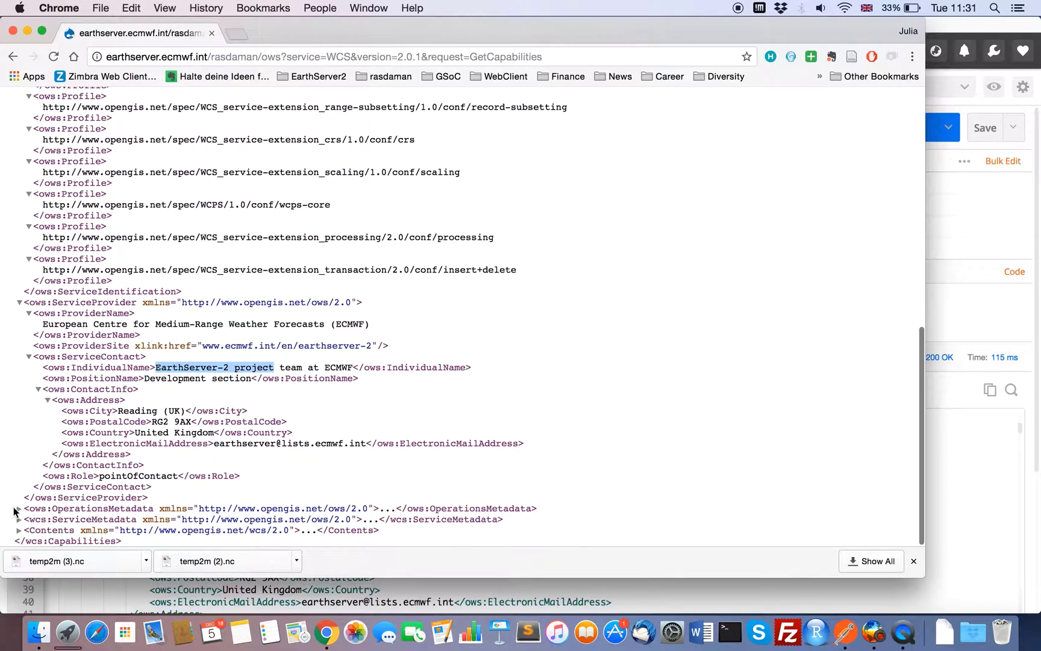
pyautogui.click(19, 507)
pyautogui.scroll(-10, 160, 469)
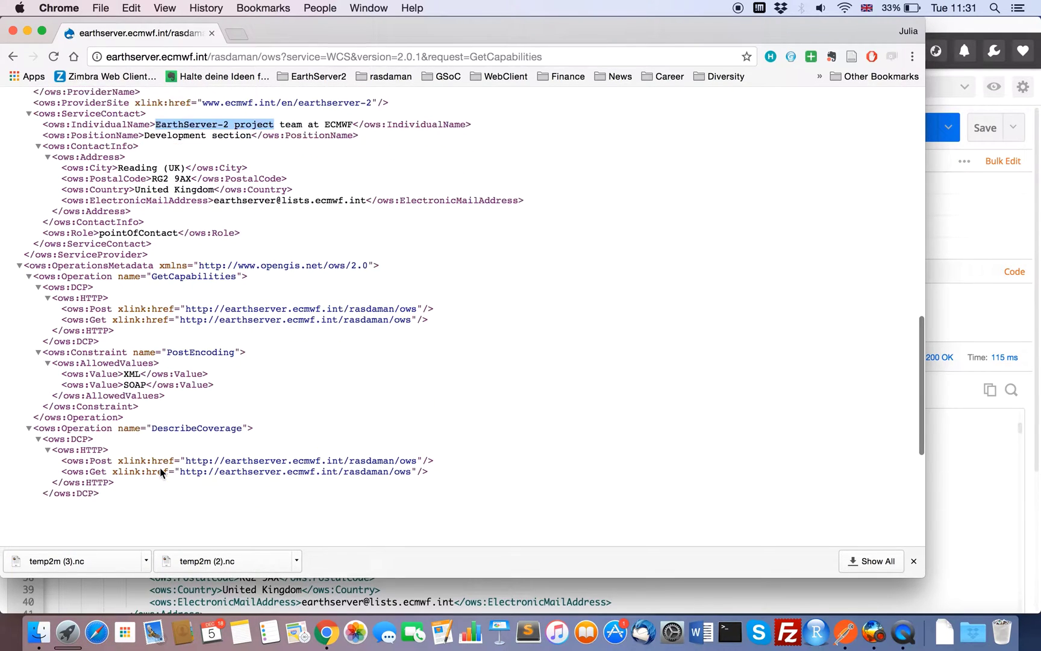
pyautogui.scroll(-2, 160, 471)
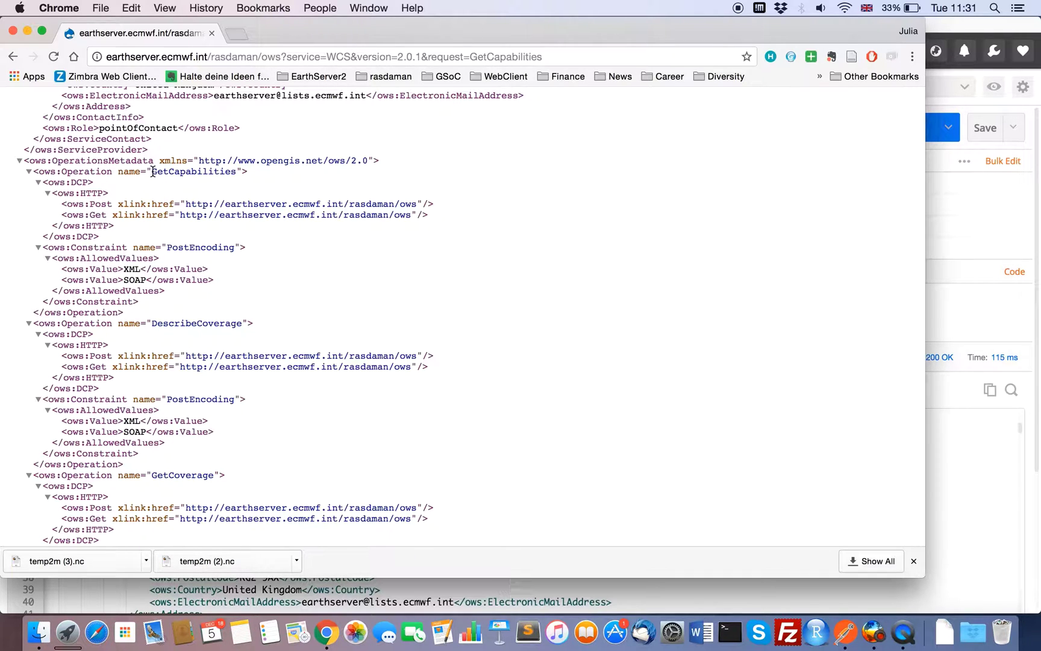
pyautogui.moveTo(153, 172); pyautogui.dragTo(240, 172)
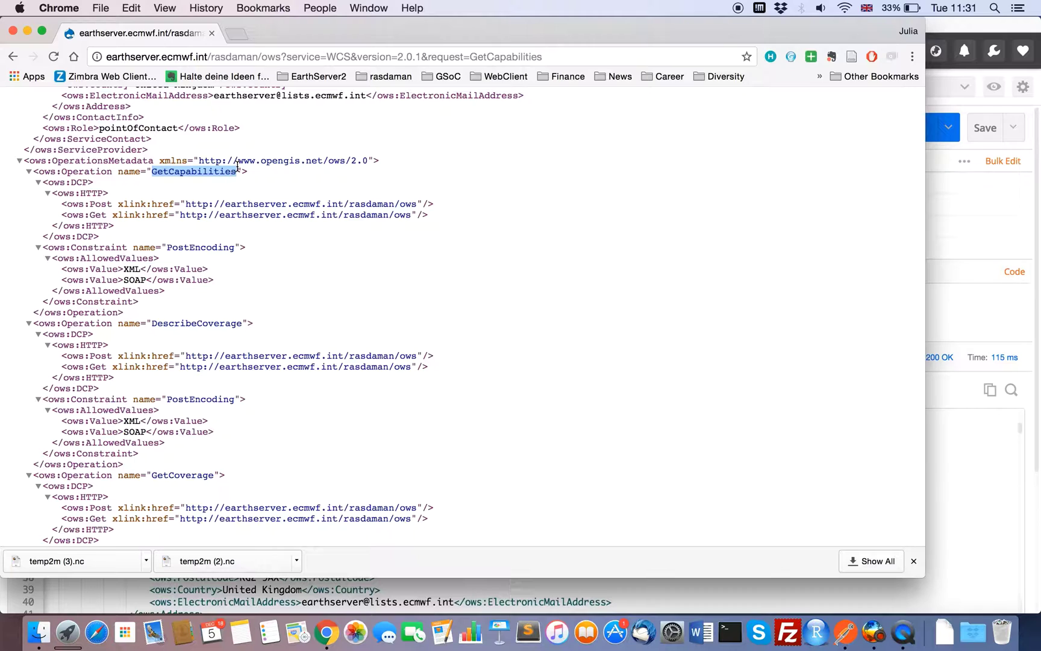
pyautogui.moveTo(152, 323); pyautogui.dragTo(240, 321)
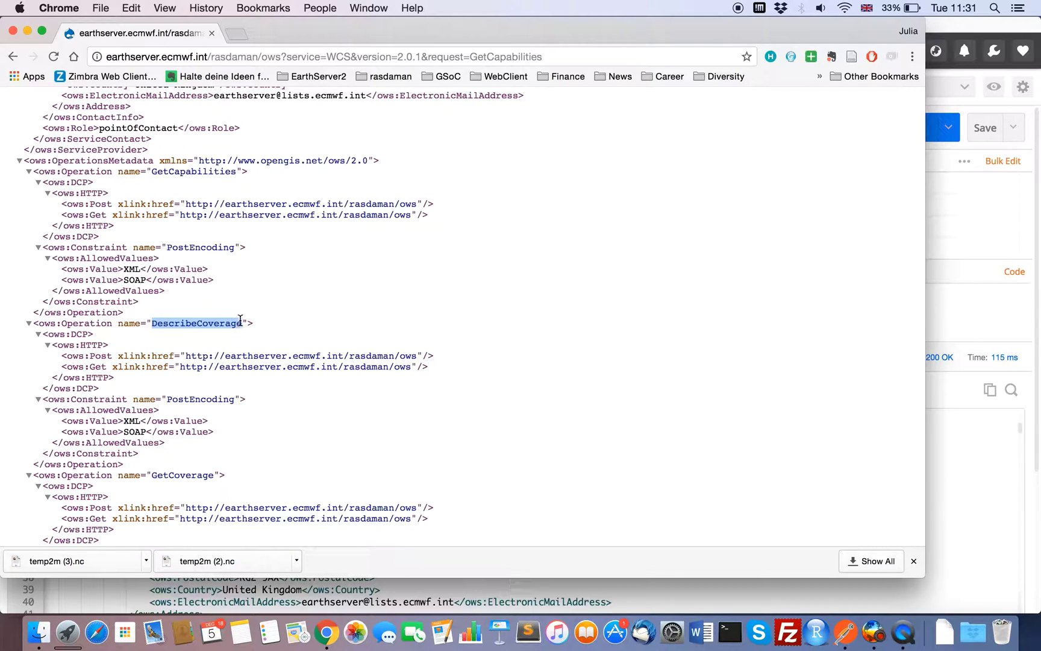
pyautogui.moveTo(152, 475); pyautogui.dragTo(212, 476)
# Expand ServiceMetadata to list supported formats like image/png and application/netcdf.
pyautogui.scroll(-5, 212, 477)
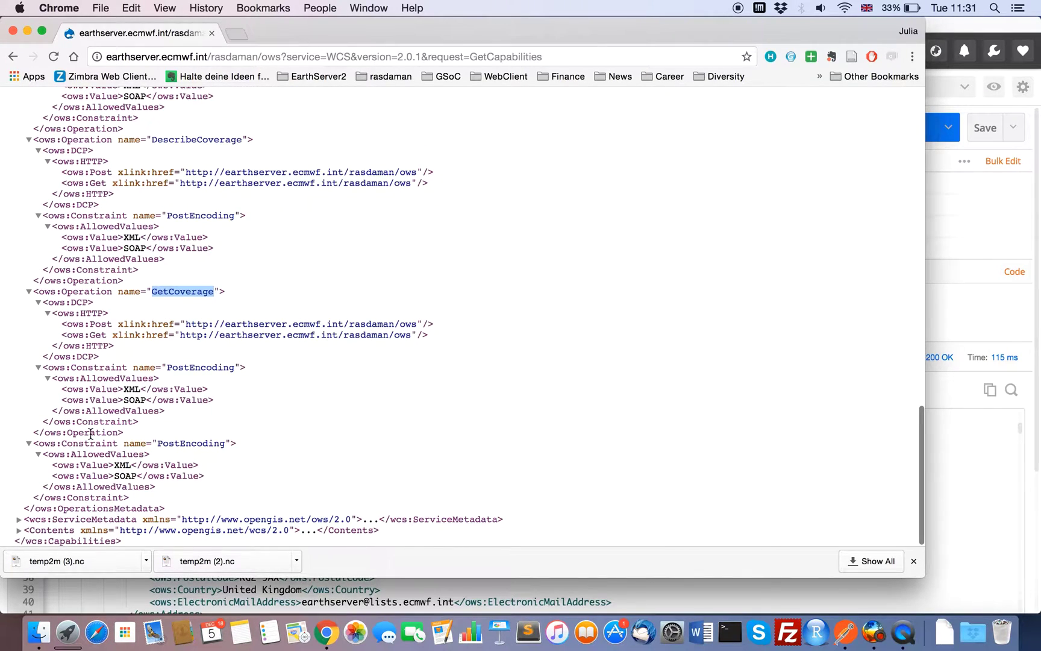
pyautogui.click(18, 519)
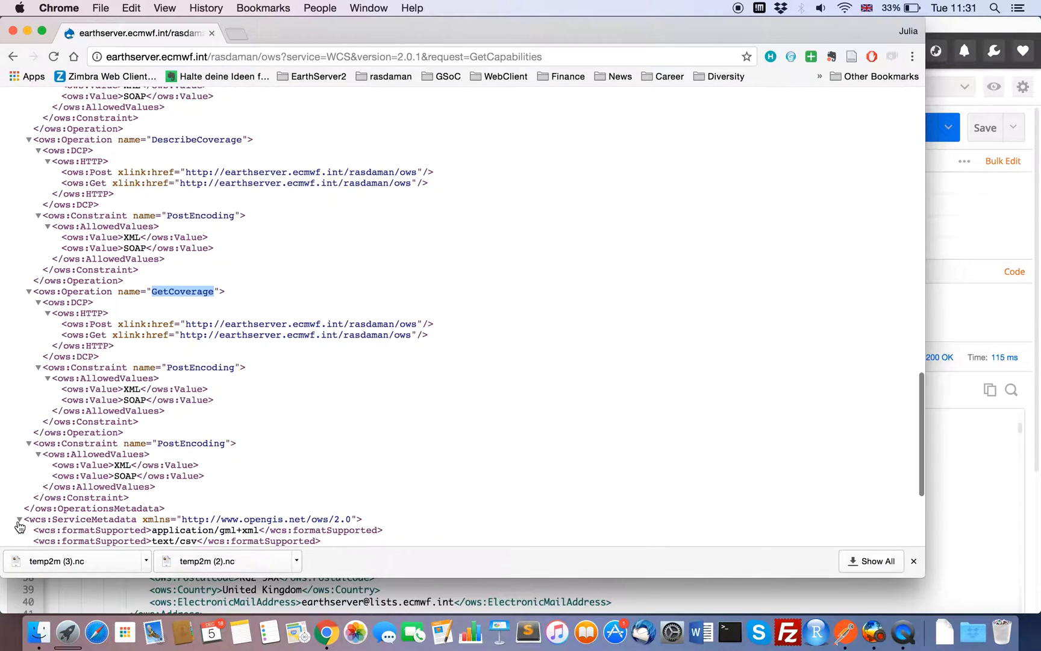
pyautogui.scroll(-3, 235, 433)
pyautogui.scroll(-2, 234, 434)
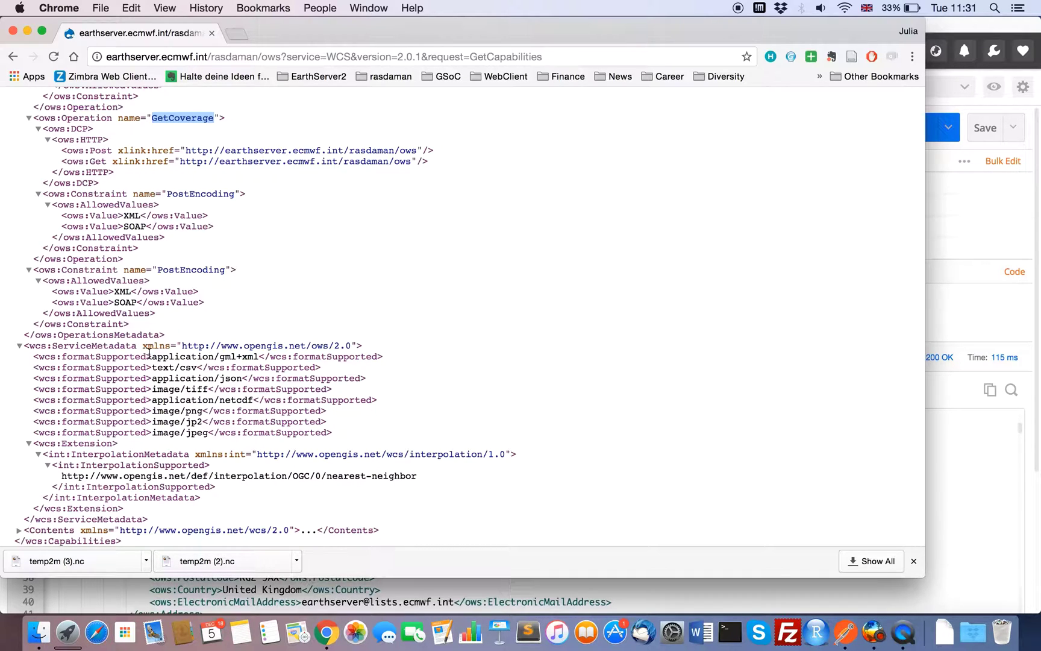
pyautogui.moveTo(152, 356); pyautogui.dragTo(258, 357)
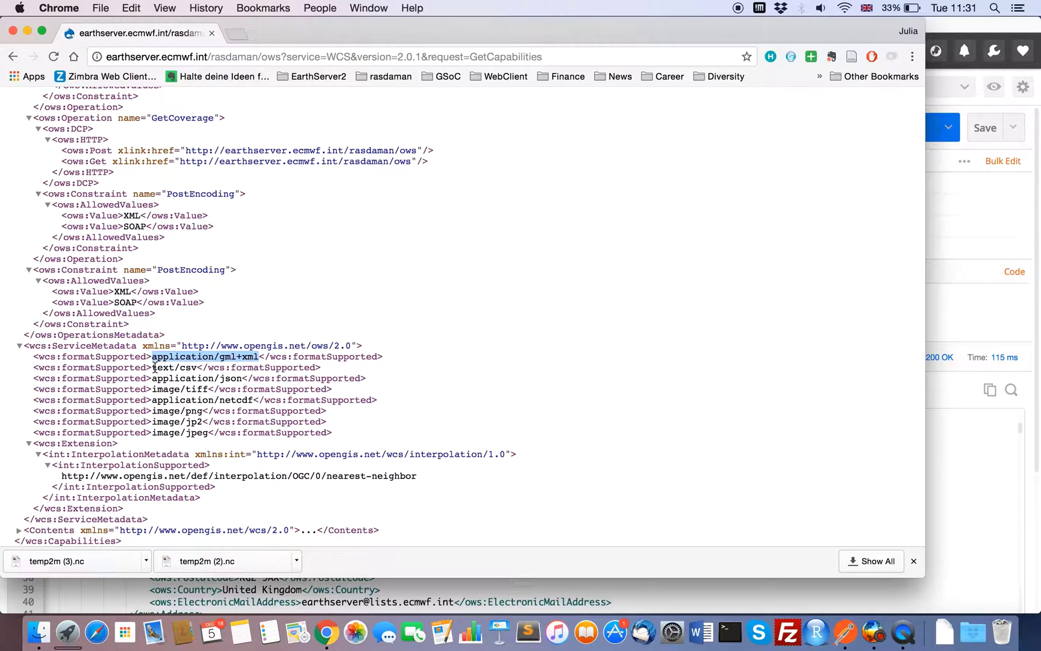
pyautogui.moveTo(153, 367); pyautogui.dragTo(254, 401)
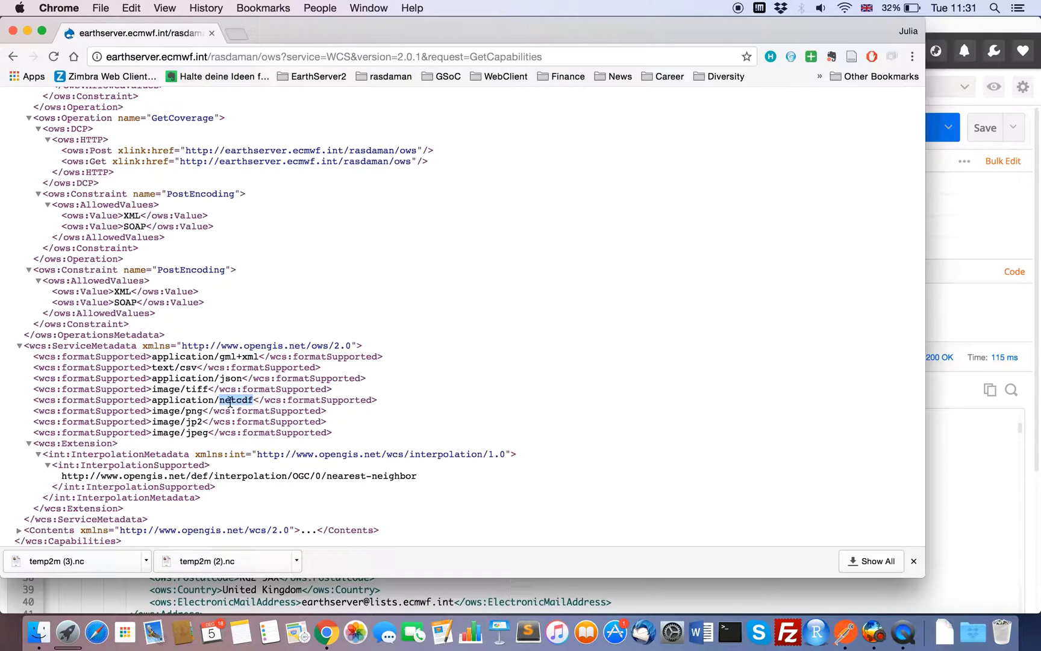
pyautogui.moveTo(152, 410); pyautogui.dragTo(205, 410)
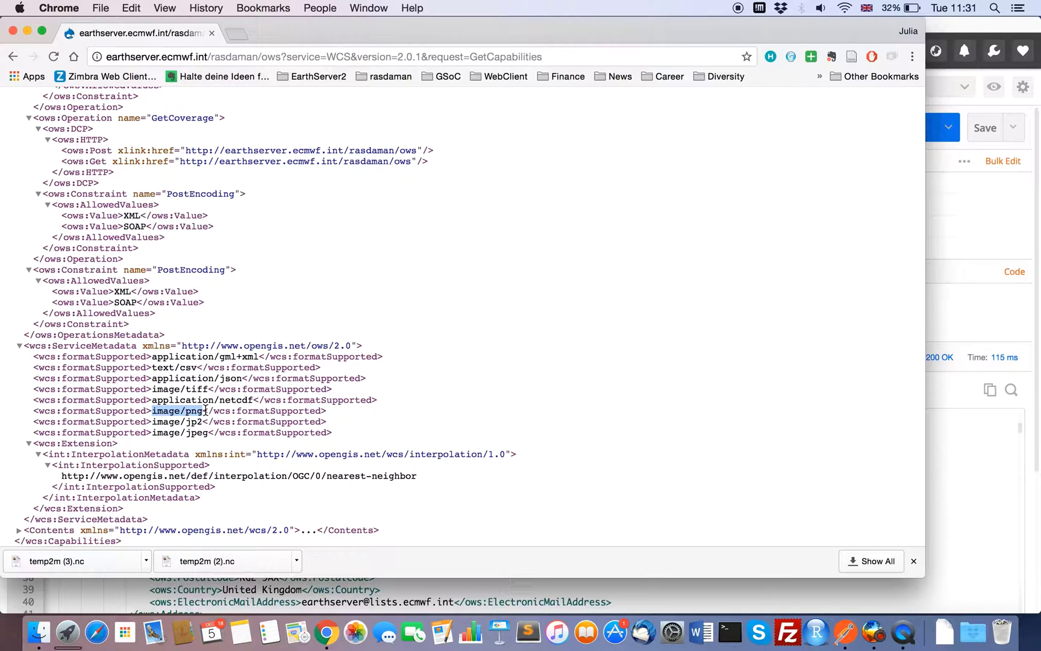
pyautogui.click(18, 530)
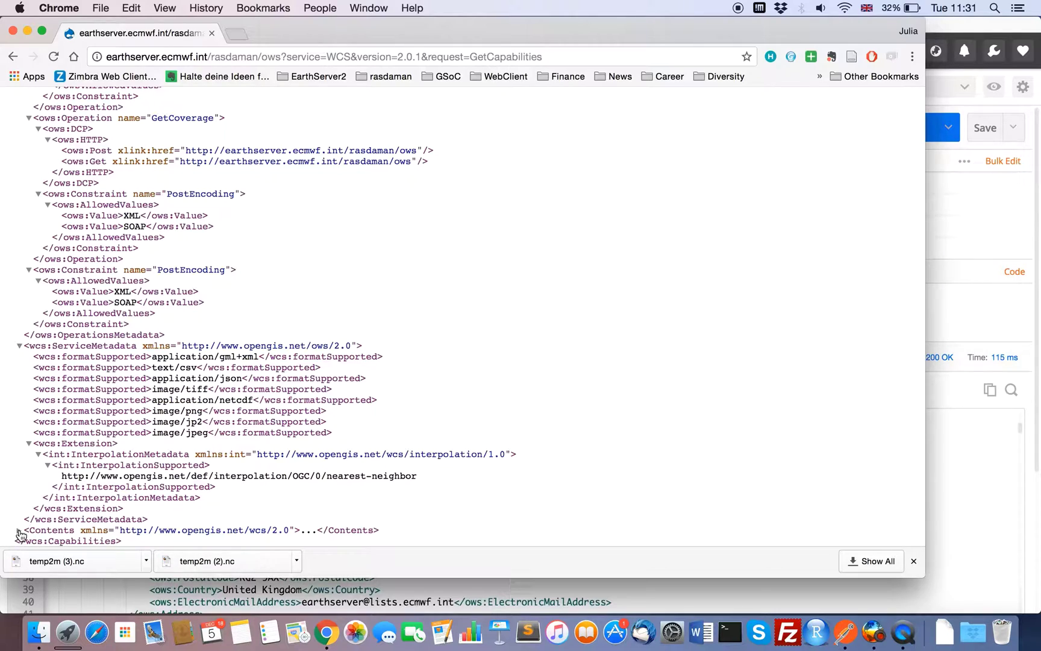
pyautogui.click(19, 530)
# Browse coverage IDs, highlighting geff_fire_weather_index, o3 and precipitation, then return to Postman.
pyautogui.scroll(-10, 109, 449)
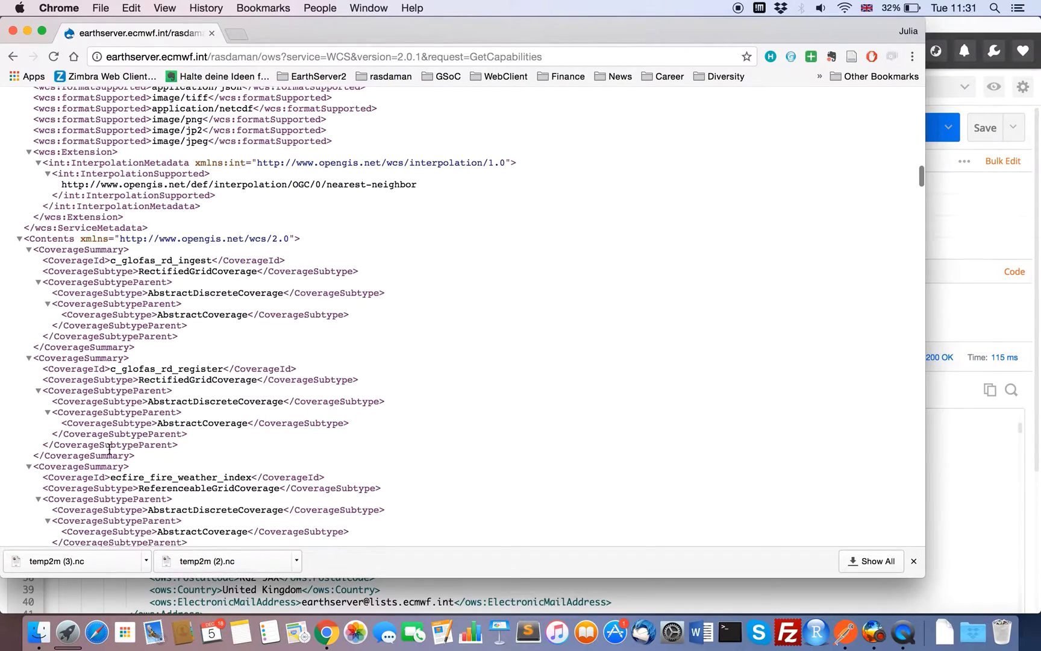
pyautogui.scroll(-13, 109, 449)
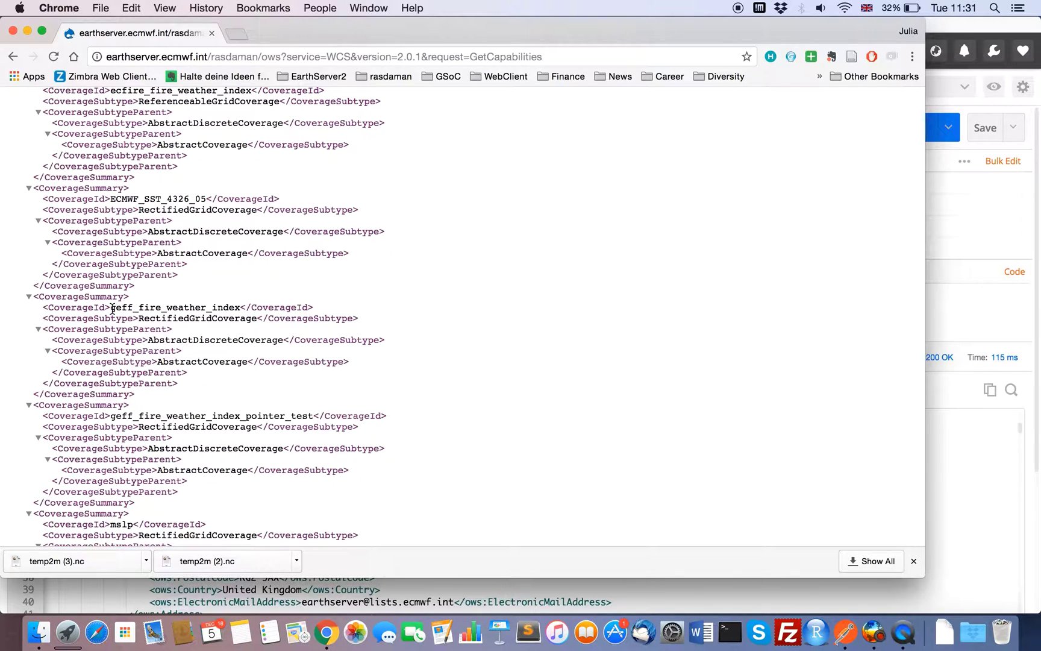
pyautogui.moveTo(131, 308); pyautogui.dragTo(240, 305)
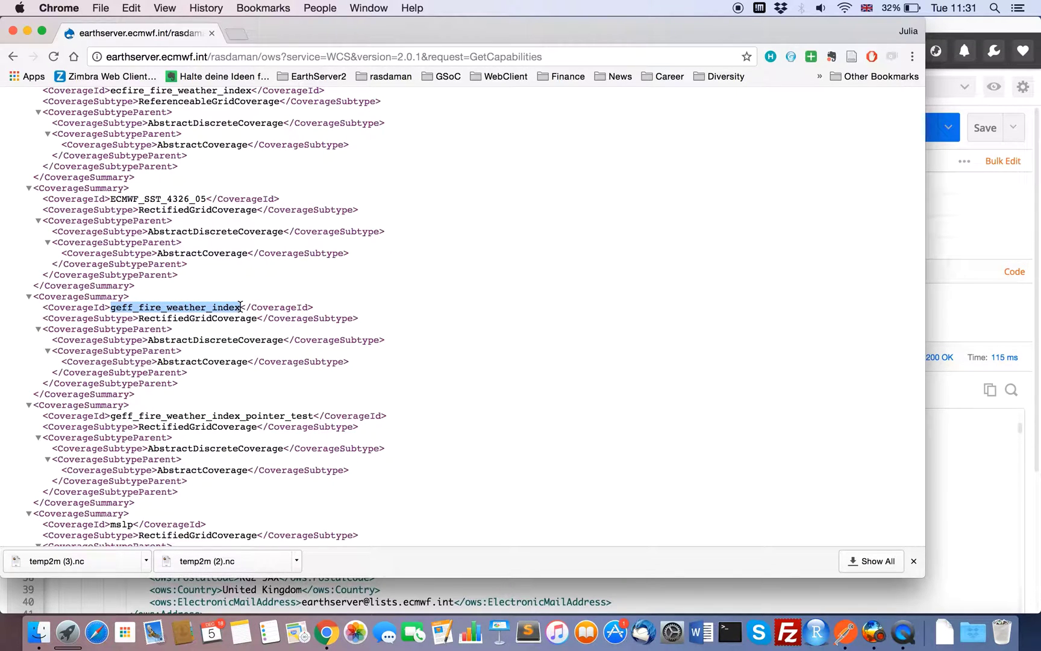
pyautogui.scroll(-5, 239, 306)
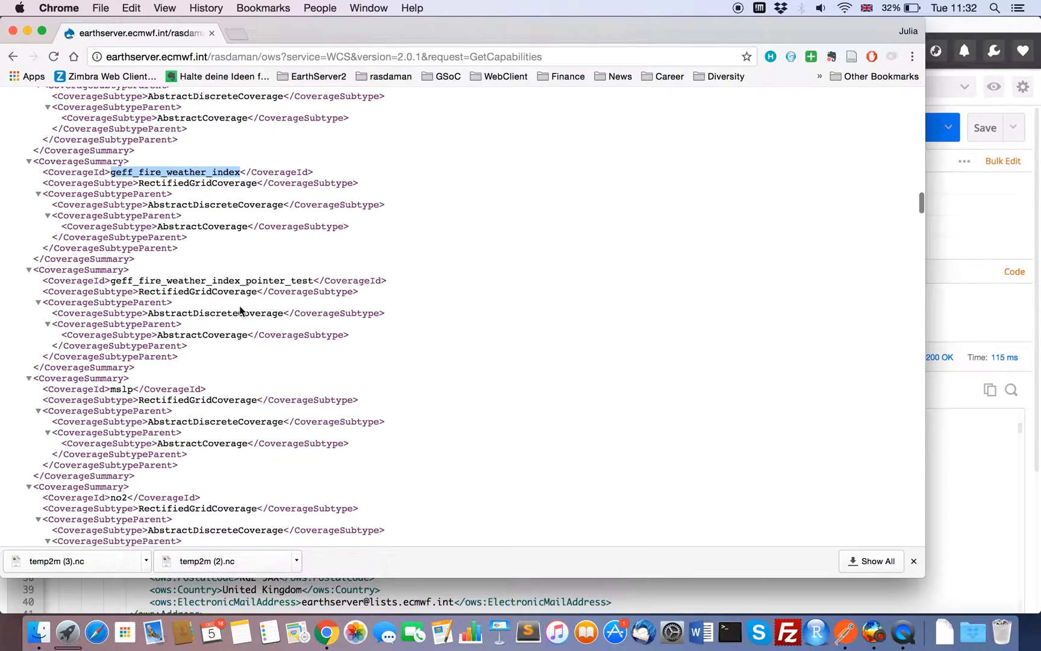
pyautogui.scroll(-10, 239, 306)
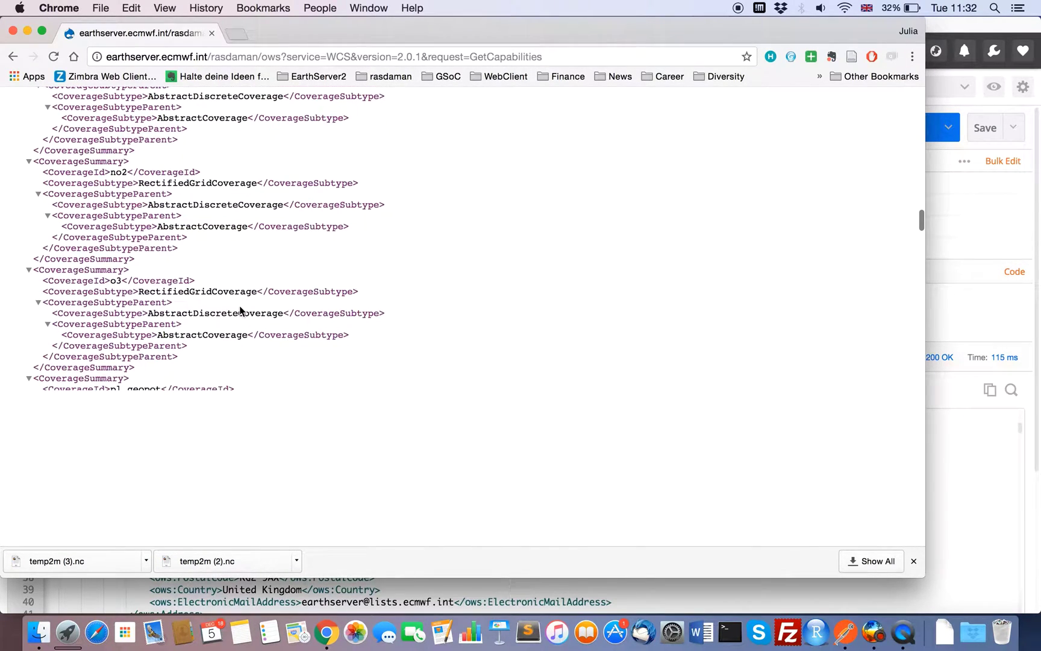
pyautogui.moveTo(123, 281); pyautogui.dragTo(111, 282)
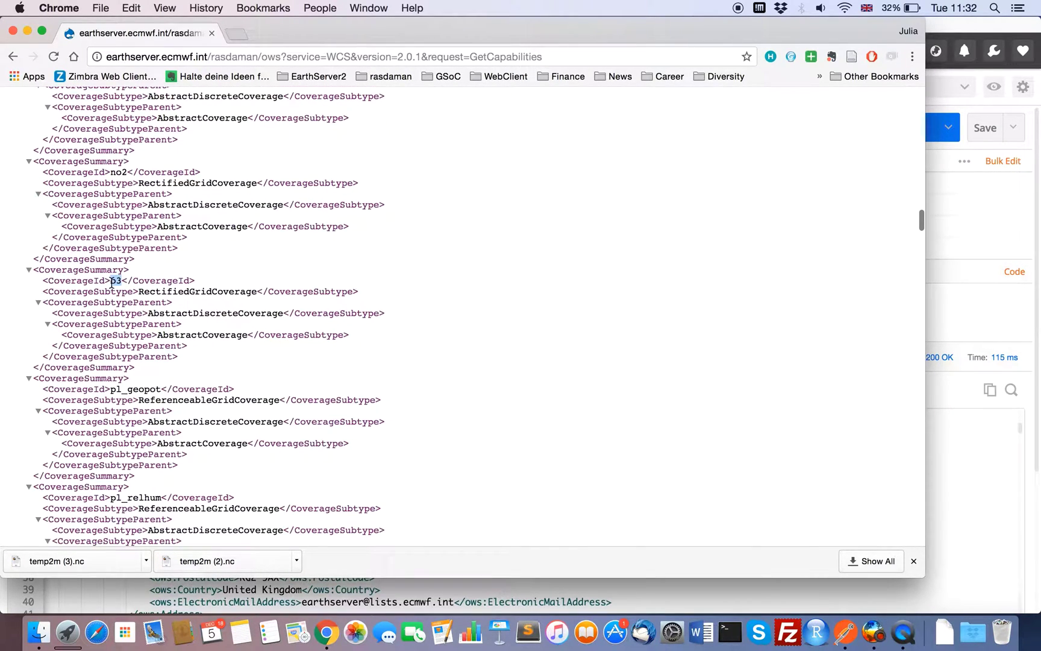
pyautogui.scroll(-7, 138, 349)
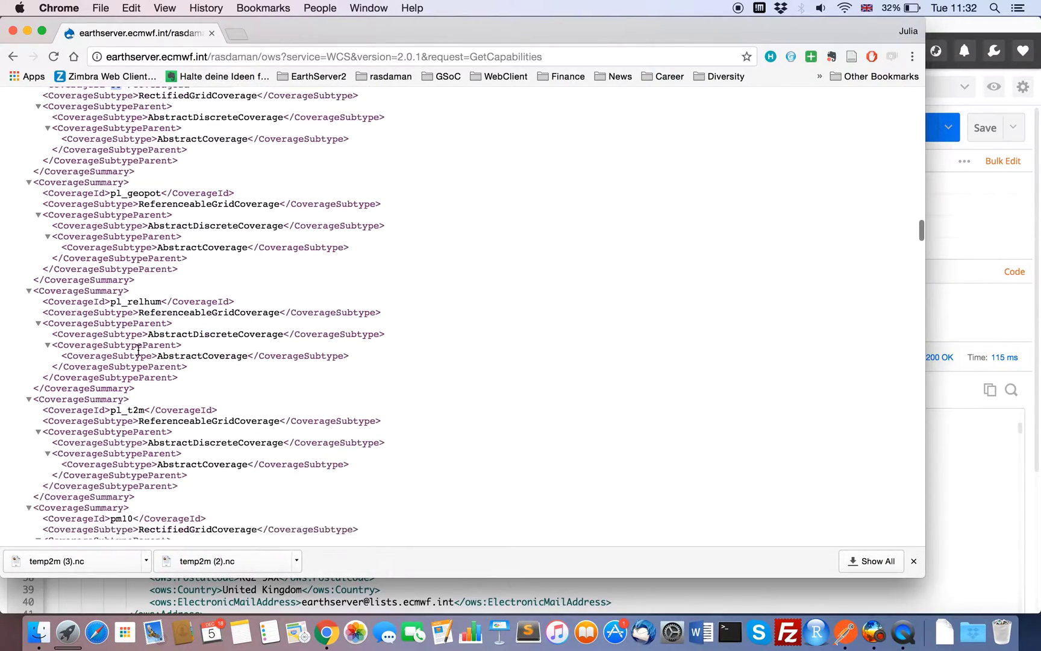
pyautogui.scroll(-13, 138, 350)
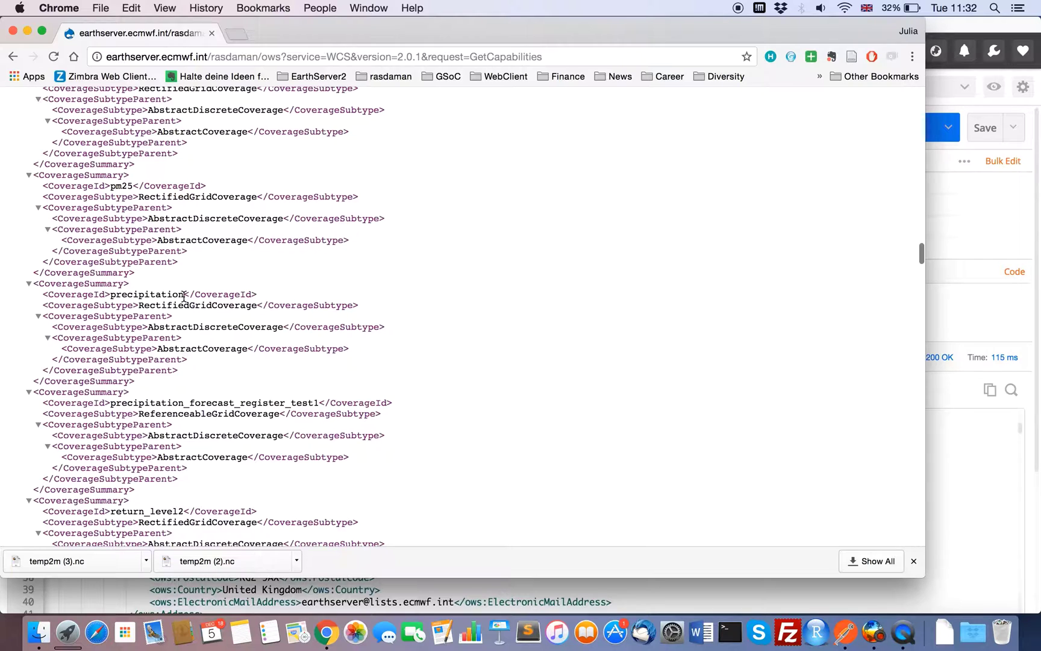
pyautogui.moveTo(184, 295); pyautogui.dragTo(113, 296)
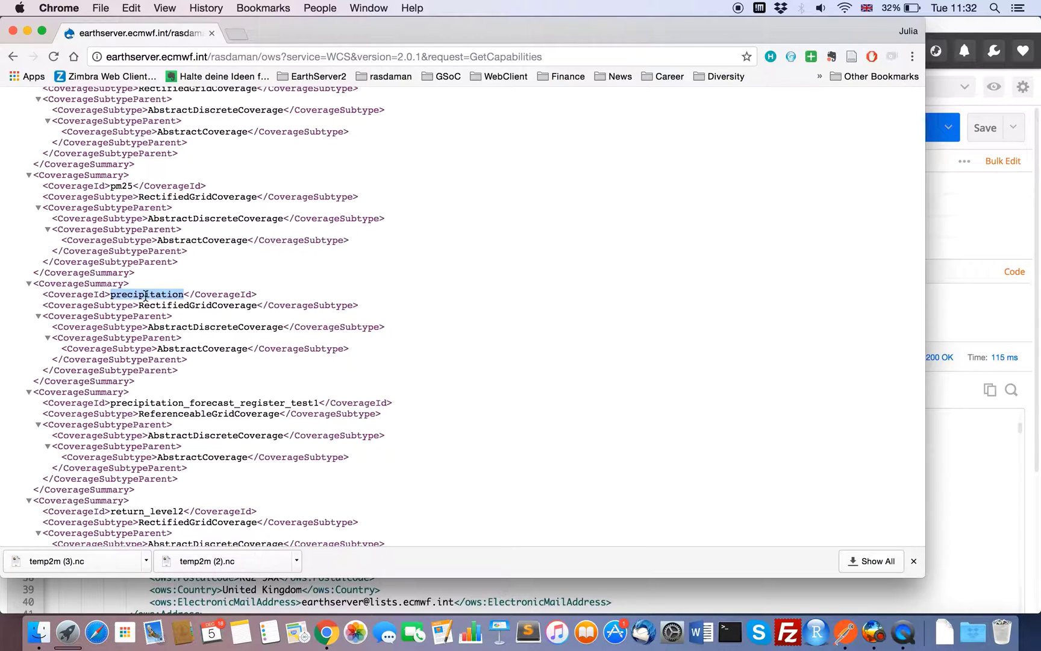
pyautogui.click(951, 240)
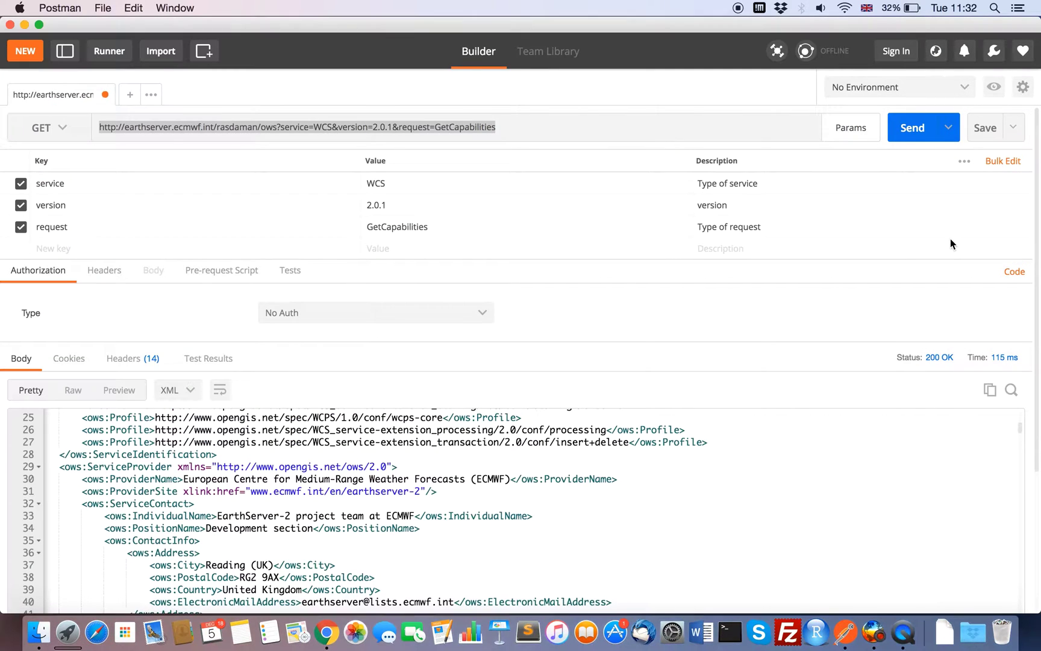
# Change request to DescribeCoverage and add coverageId=temp2m, described as selecting one specific coverage.
pyautogui.click(420, 226)
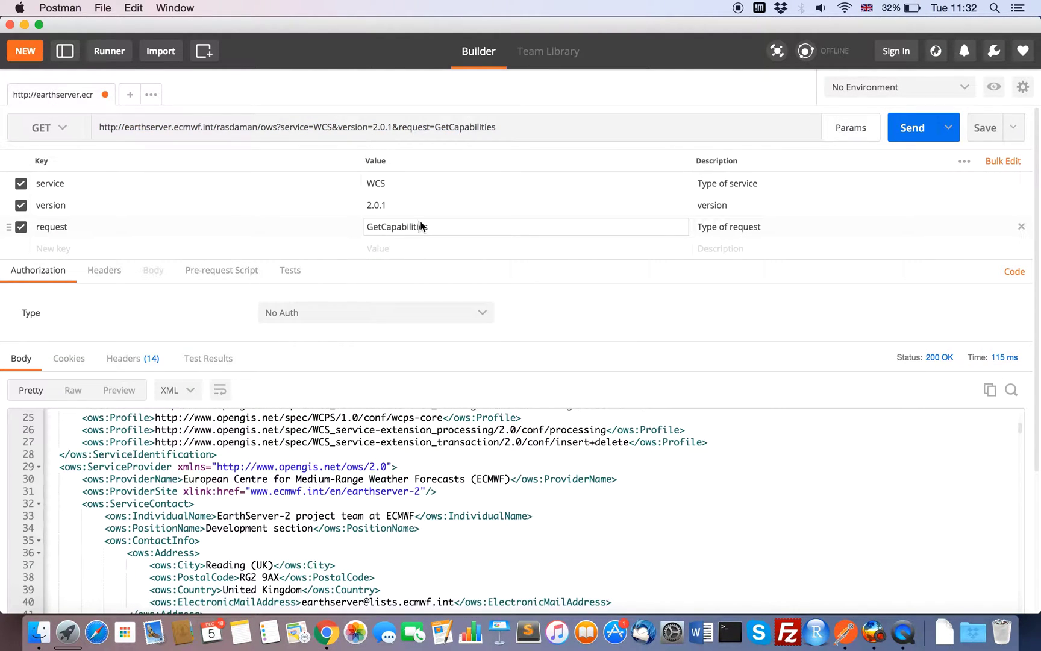
pyautogui.moveTo(443, 231); pyautogui.dragTo(364, 235)
pyautogui.write('Descri')
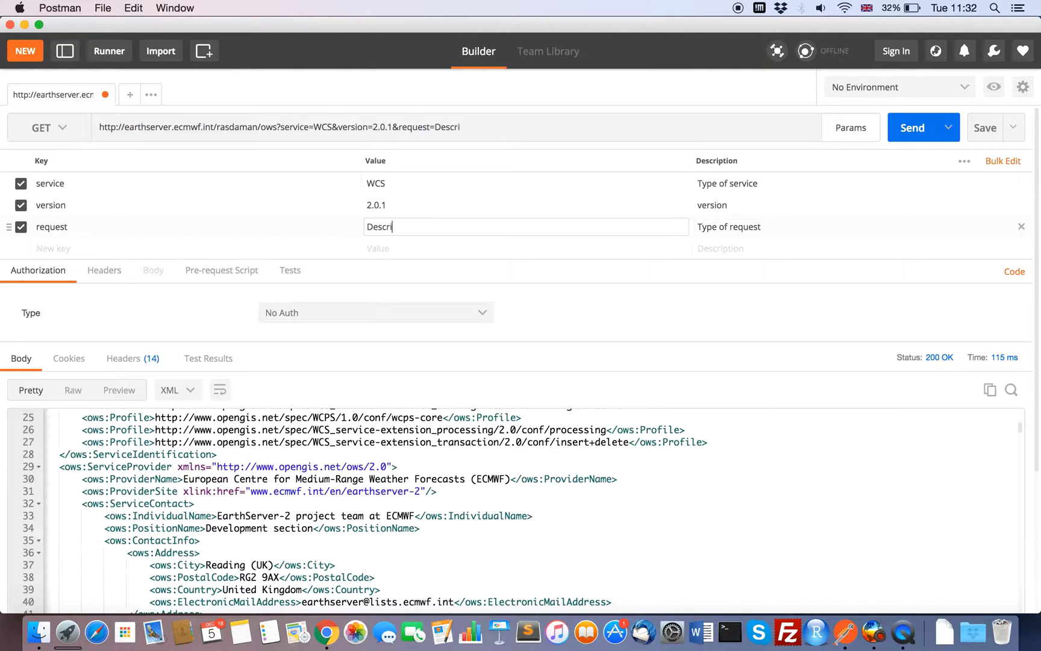
pyautogui.write('beCoverage')
pyautogui.click(209, 248)
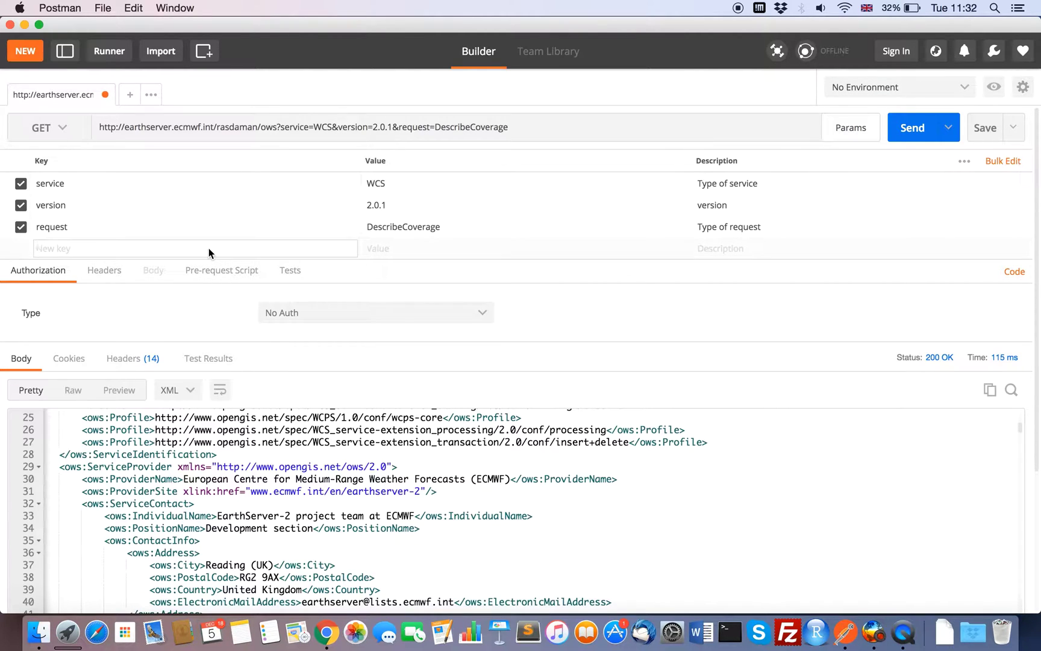
pyautogui.write('cov')
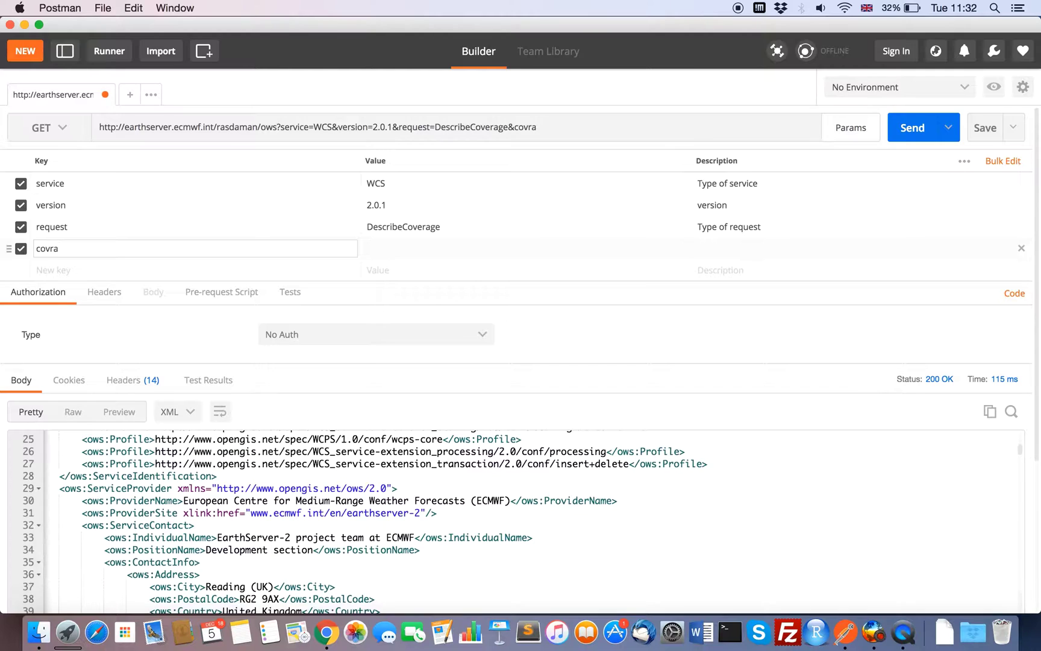
pyautogui.write('erageId')
pyautogui.press('Tab')
pyautogui.write('temp2m')
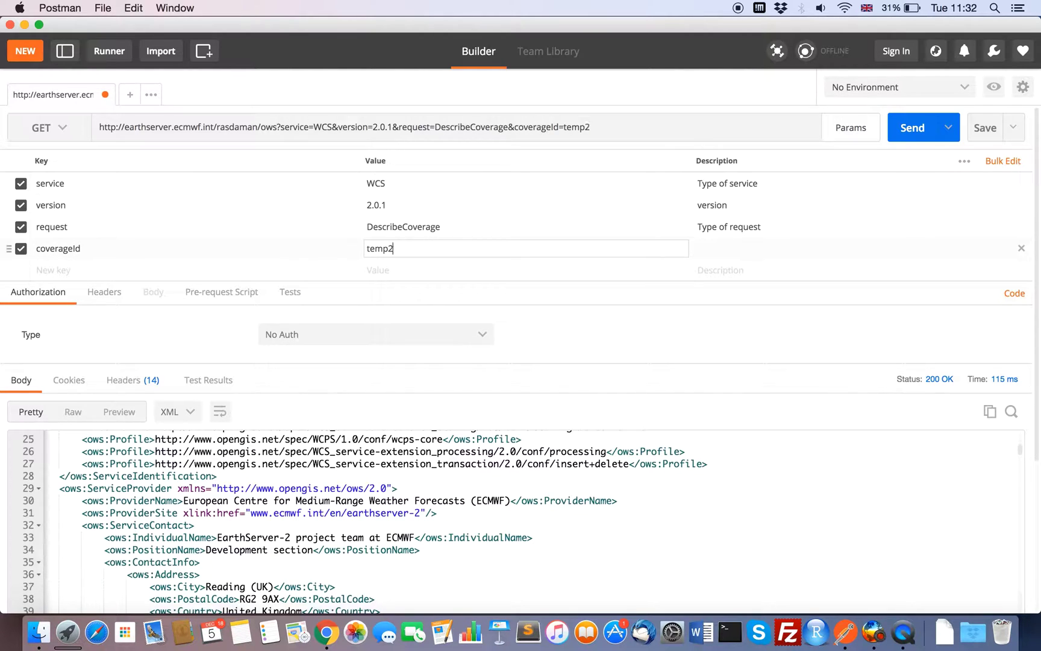
pyautogui.click(740, 254)
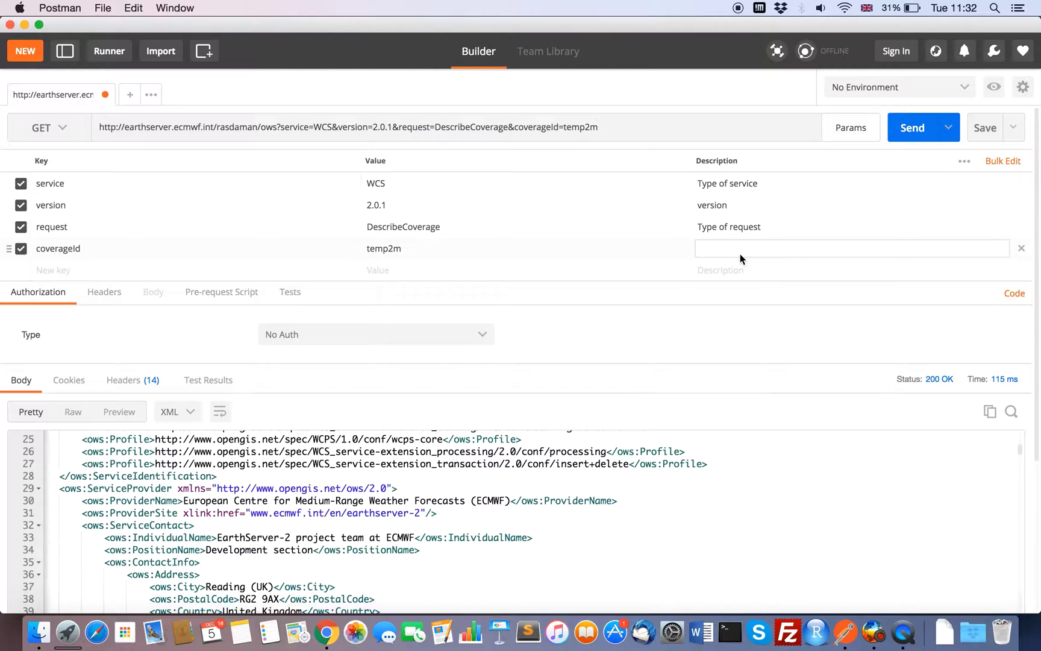
pyautogui.write('Select on e specific coverage on the server')
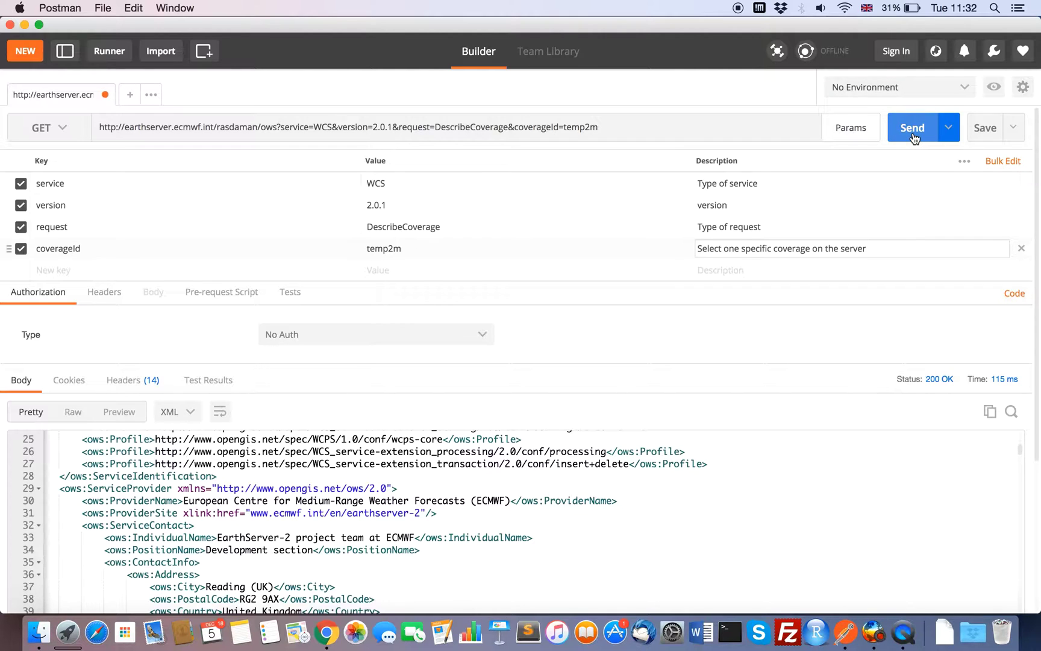
# Send the DescribeCoverage request and select its full URL.
pyautogui.click(912, 136)
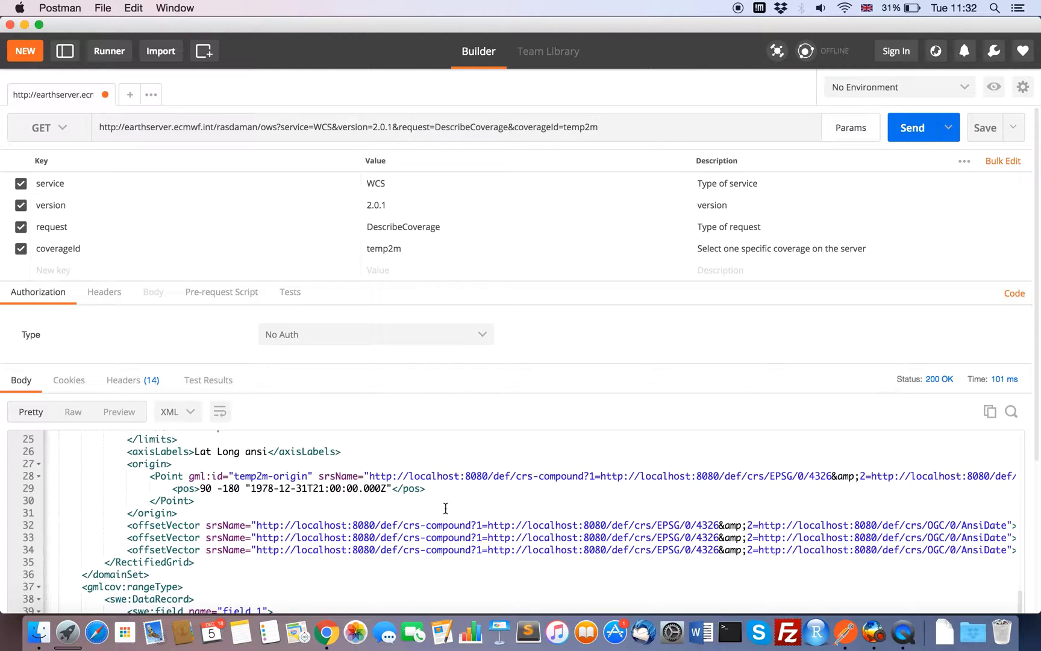
pyautogui.click(401, 128)
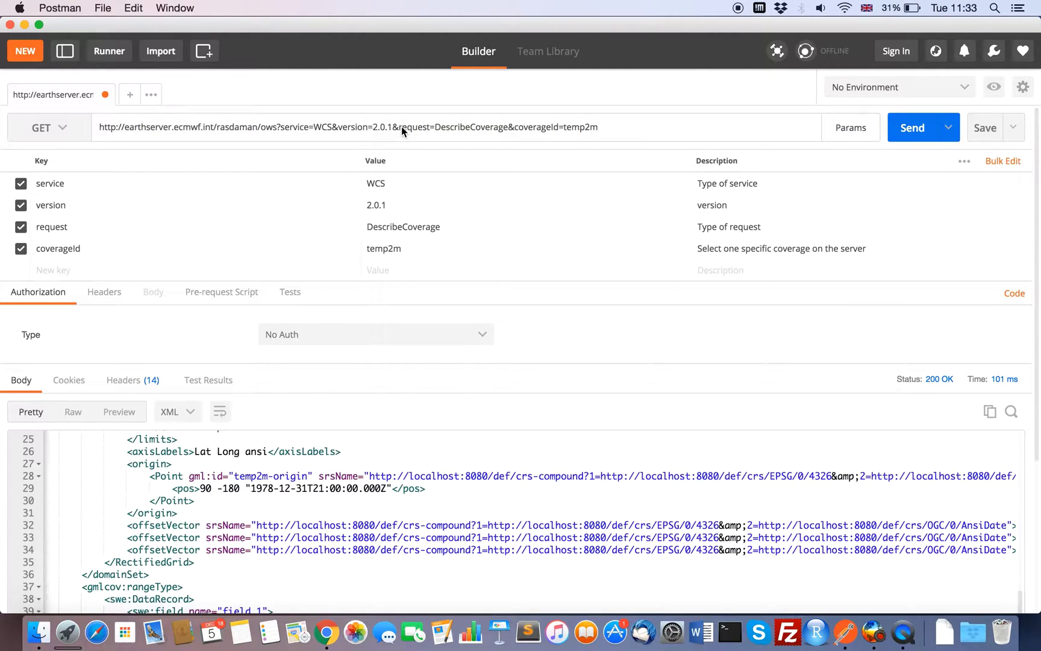
pyautogui.tripleClick(401, 127)
# Open the DescribeCoverage URL in a new Chrome tab and highlight the Lat Long ansi axes and degree units.
pyautogui.press('super+c')
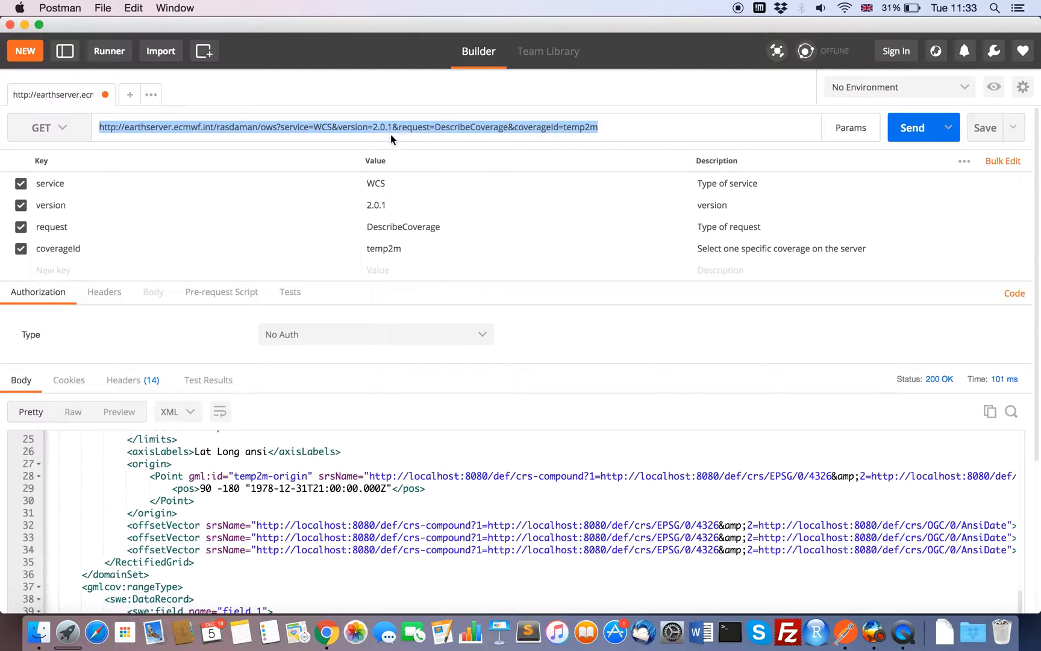
pyautogui.click(326, 632)
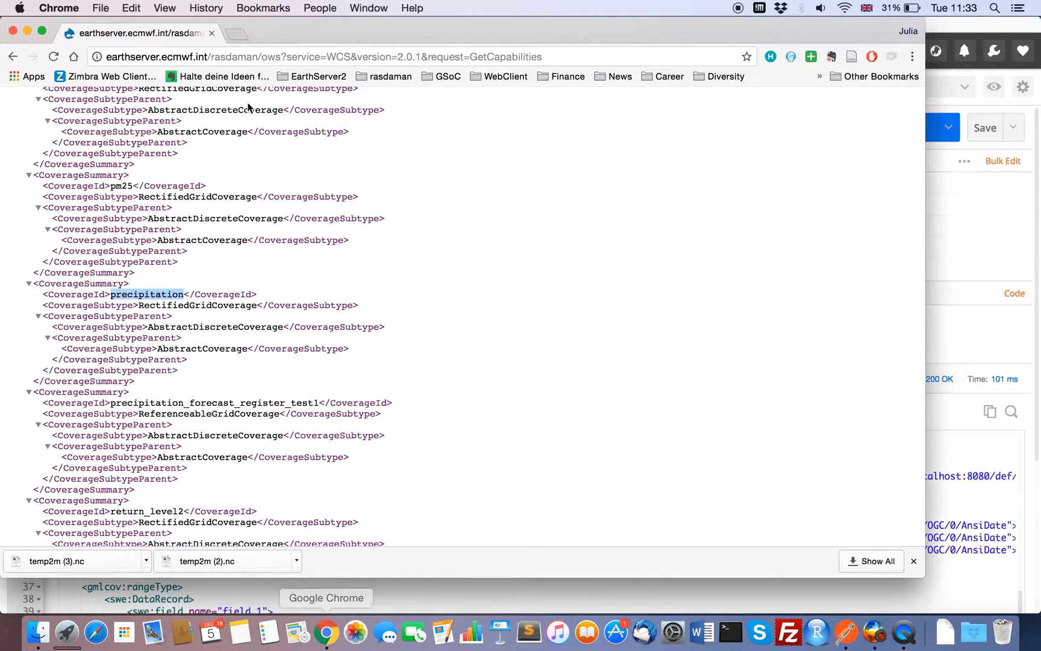
pyautogui.click(237, 35)
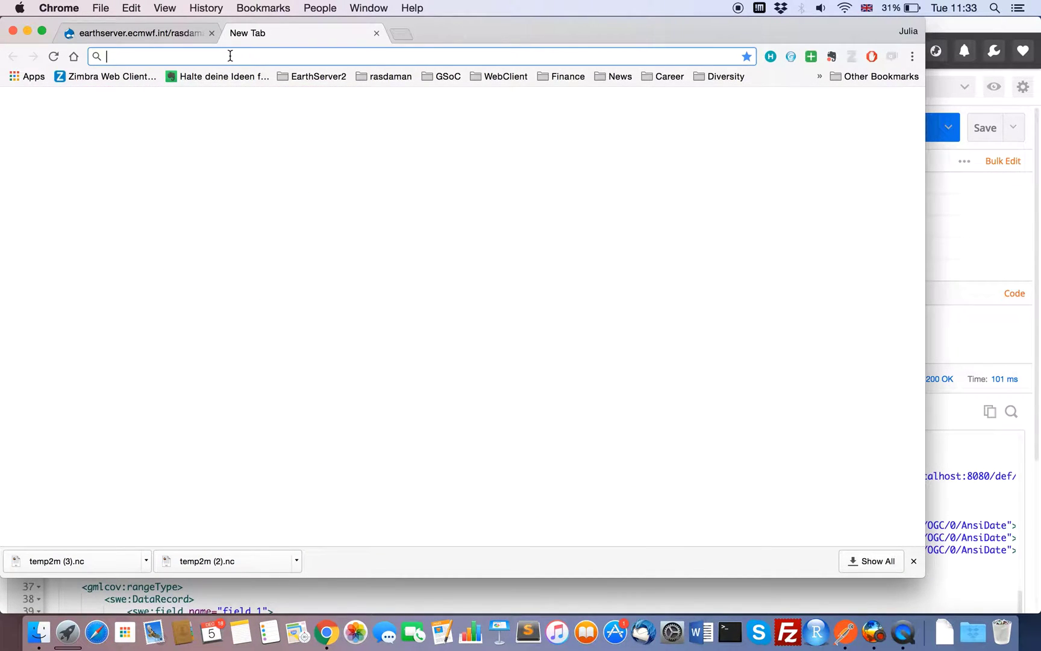
pyautogui.press('super+v')
pyautogui.press('Return')
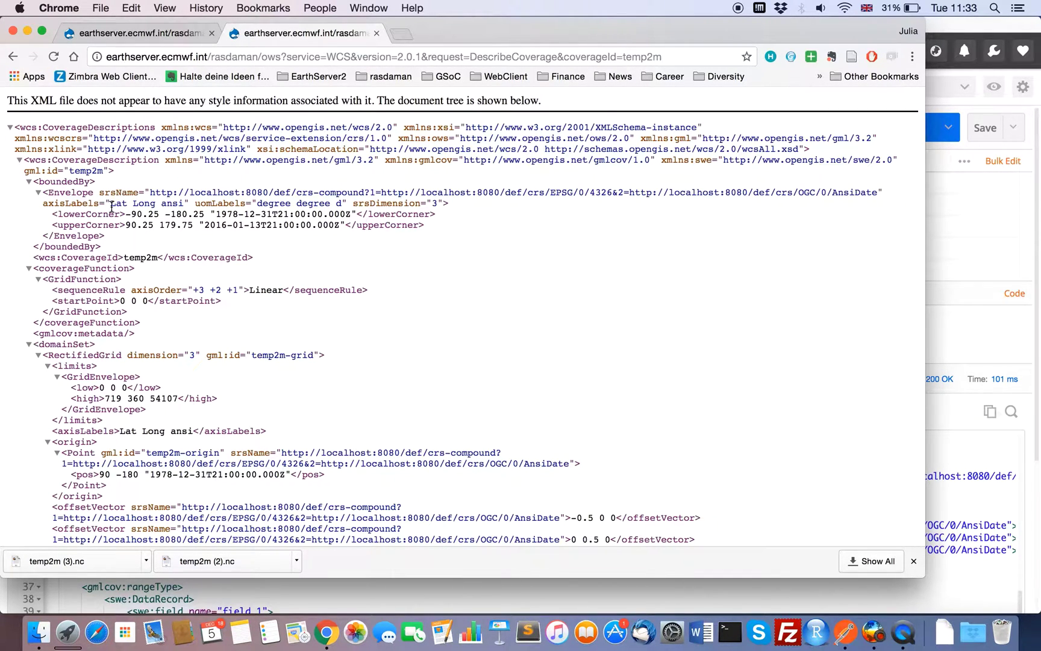
pyautogui.moveTo(110, 204); pyautogui.dragTo(184, 205)
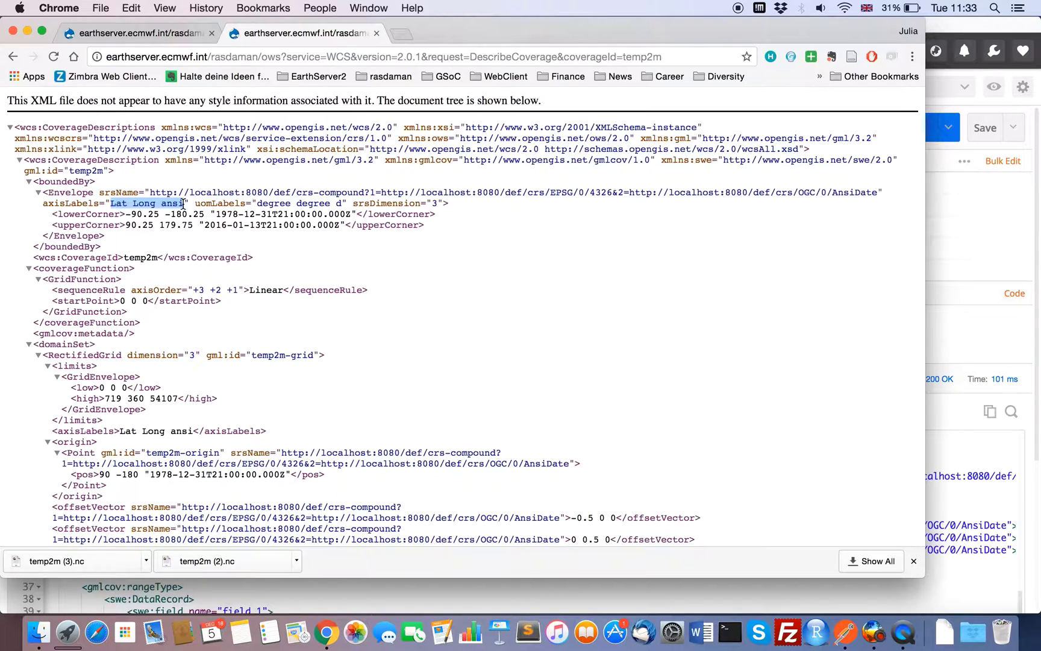
pyautogui.moveTo(257, 203); pyautogui.dragTo(341, 206)
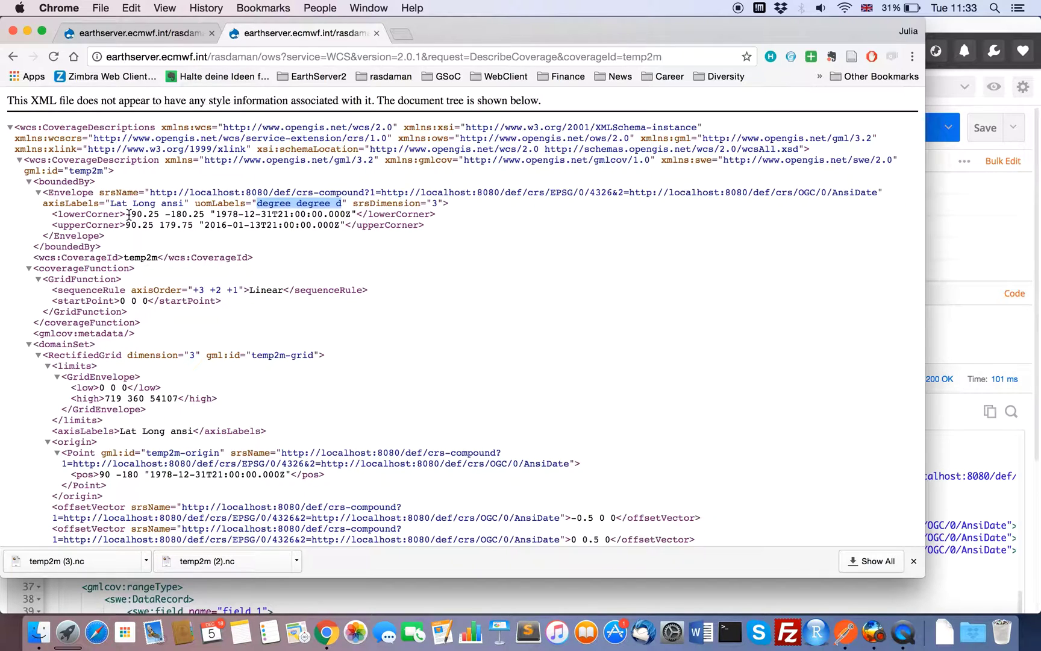
# Highlight the lowerCorner/upperCorner bounds and the -0.5 and 0.25 offset vectors, then return to Postman.
pyautogui.moveTo(125, 214); pyautogui.dragTo(352, 216)
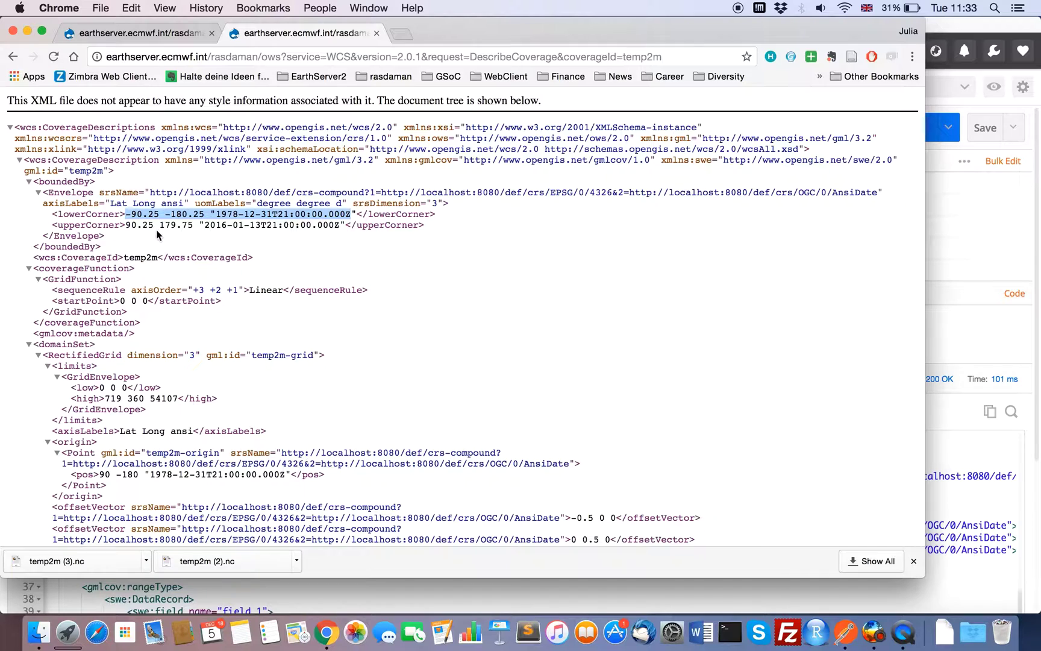
pyautogui.moveTo(125, 225); pyautogui.dragTo(342, 223)
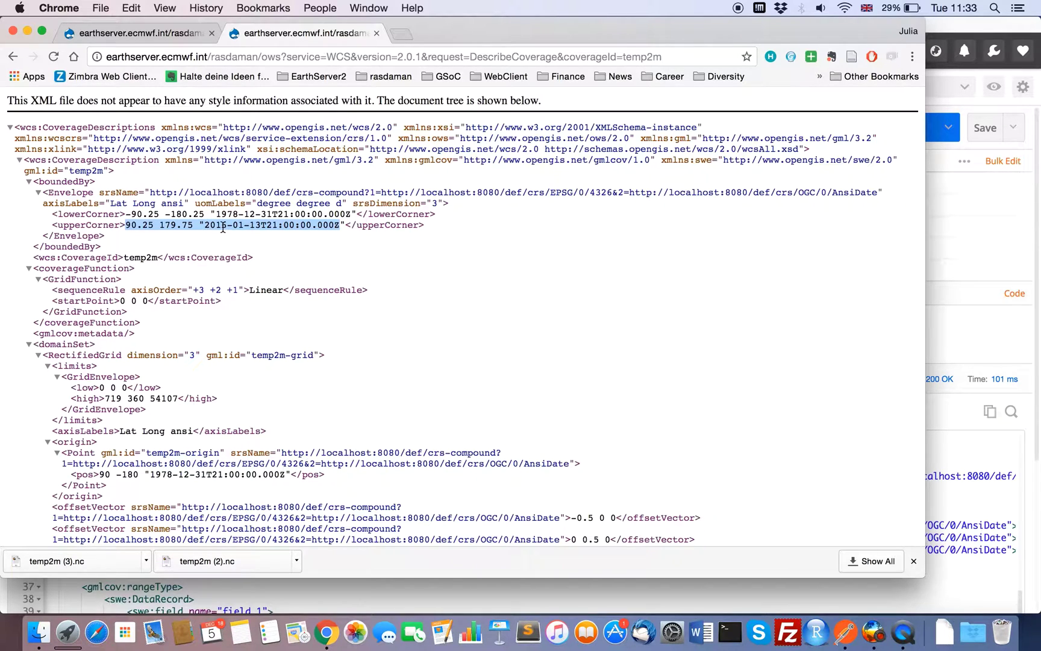
pyautogui.scroll(-5, 195, 301)
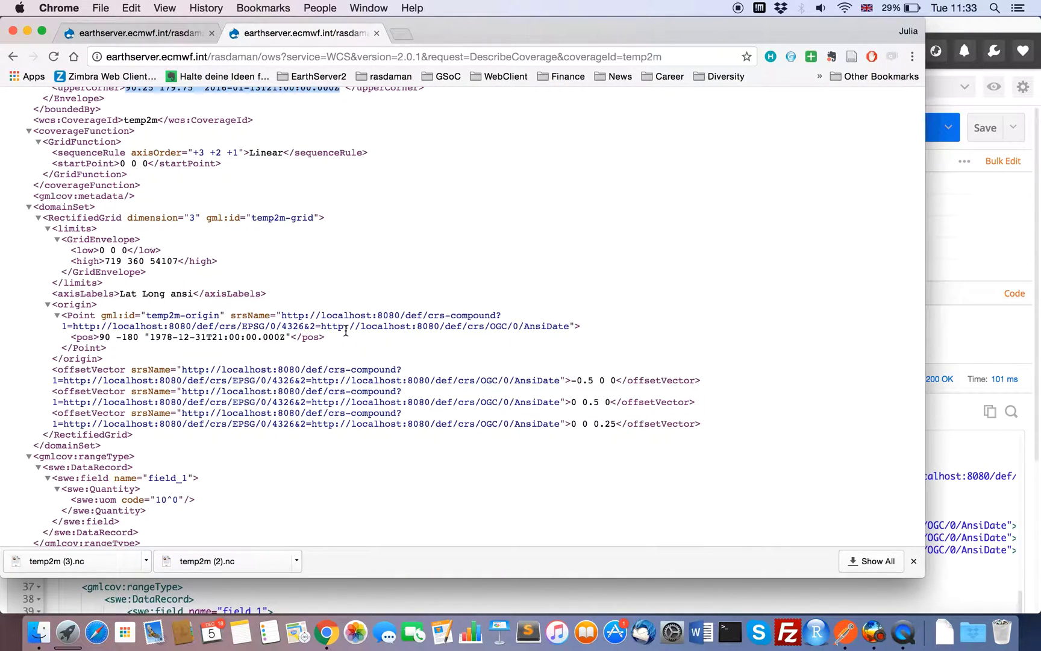
pyautogui.click(572, 382)
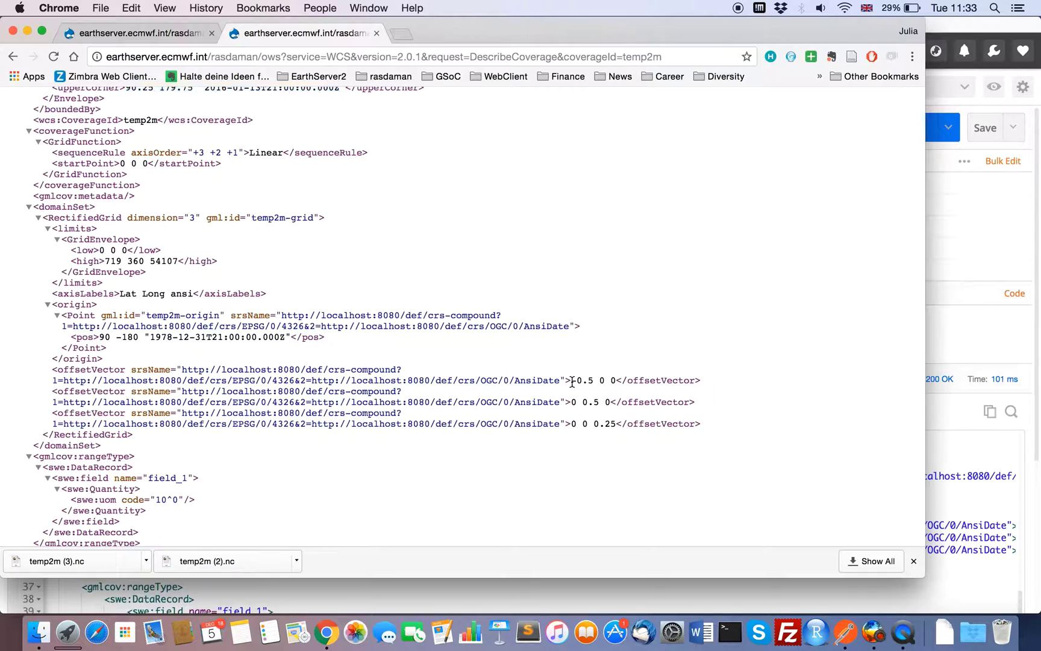
pyautogui.moveTo(572, 382); pyautogui.dragTo(608, 404)
pyautogui.moveTo(594, 424); pyautogui.dragTo(617, 425)
pyautogui.click(964, 252)
# Change request to GetCoverage and add subset Lat(51.5) described 'Subset of latitude axis'.
pyautogui.click(426, 227)
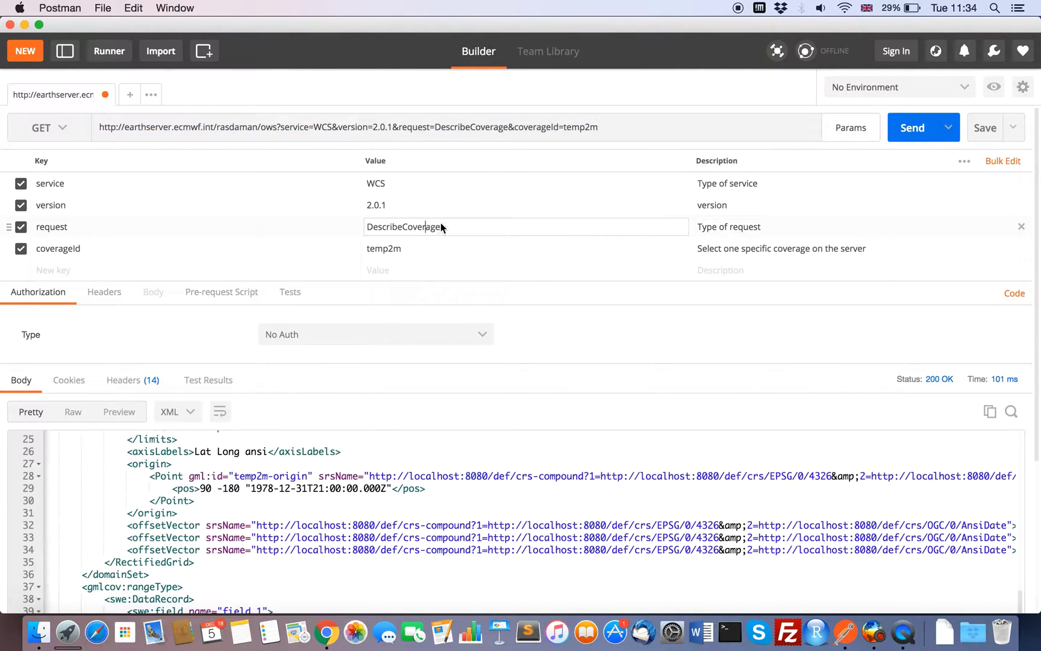
pyautogui.moveTo(442, 226); pyautogui.dragTo(363, 227)
pyautogui.write('GetCoverage')
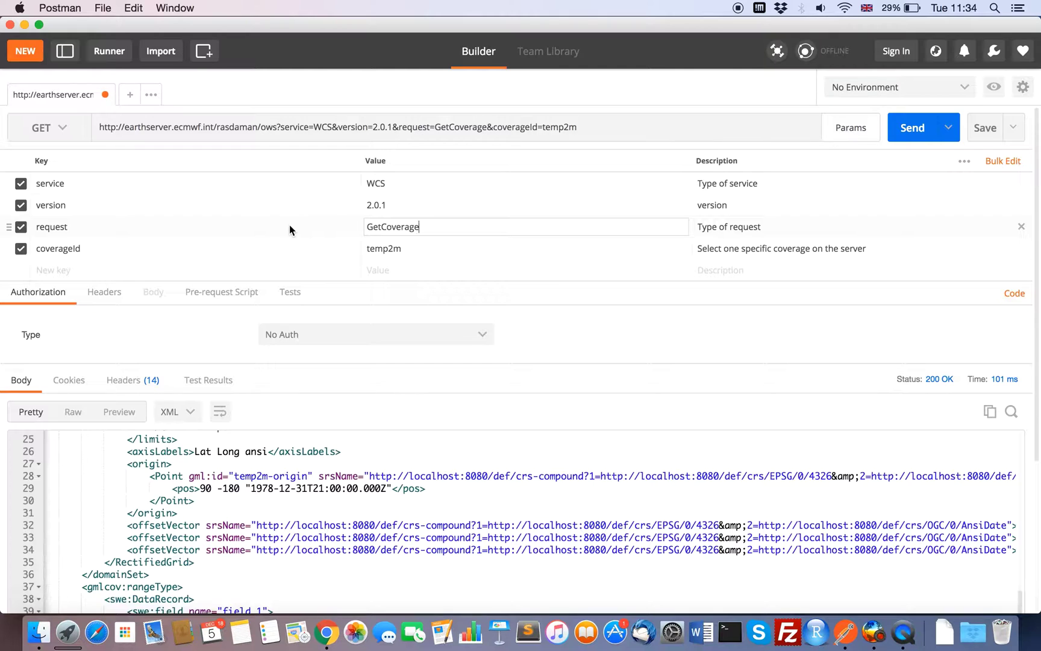
pyautogui.click(281, 249)
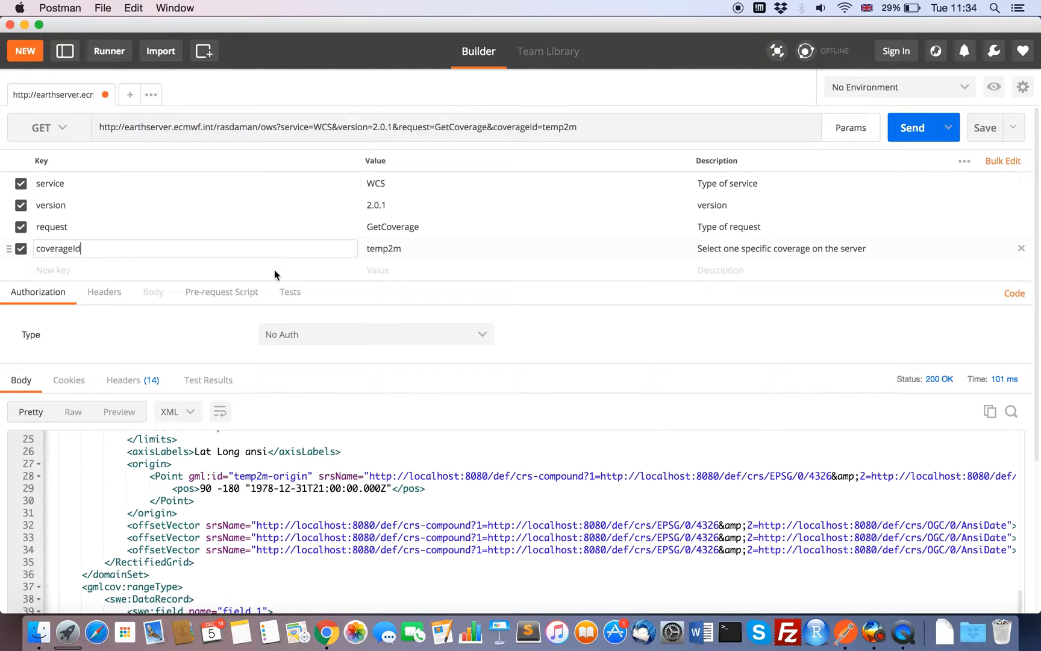
pyautogui.click(274, 271)
pyautogui.write('subset')
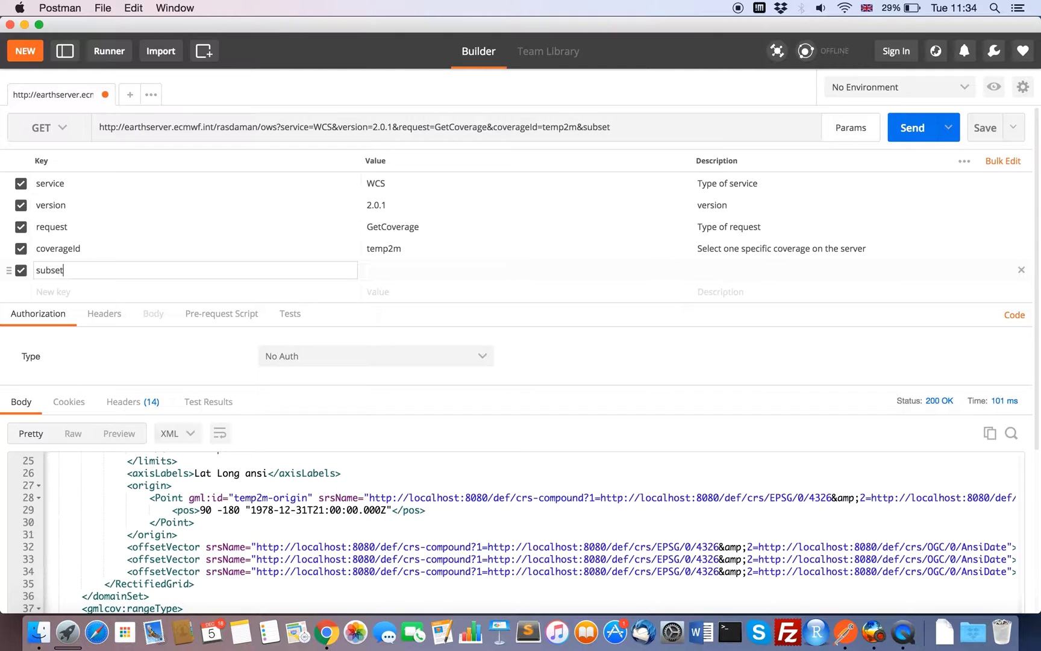
pyautogui.press('Tab')
pyautogui.write('Lat(')
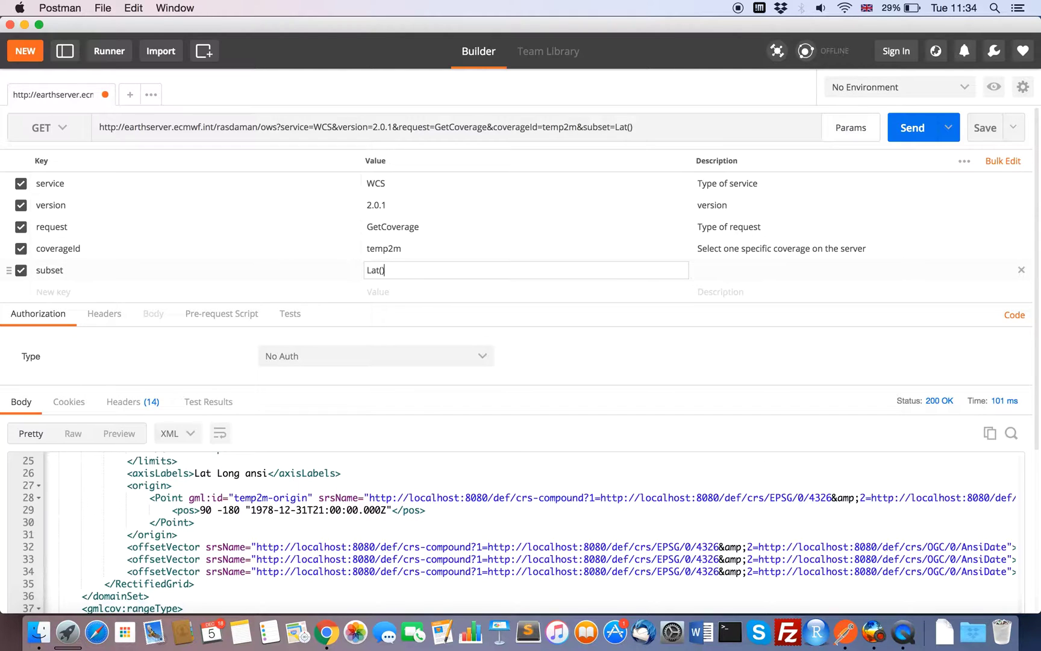
pyautogui.write('51.5')
pyautogui.click(714, 269)
pyautogui.write('Subs')
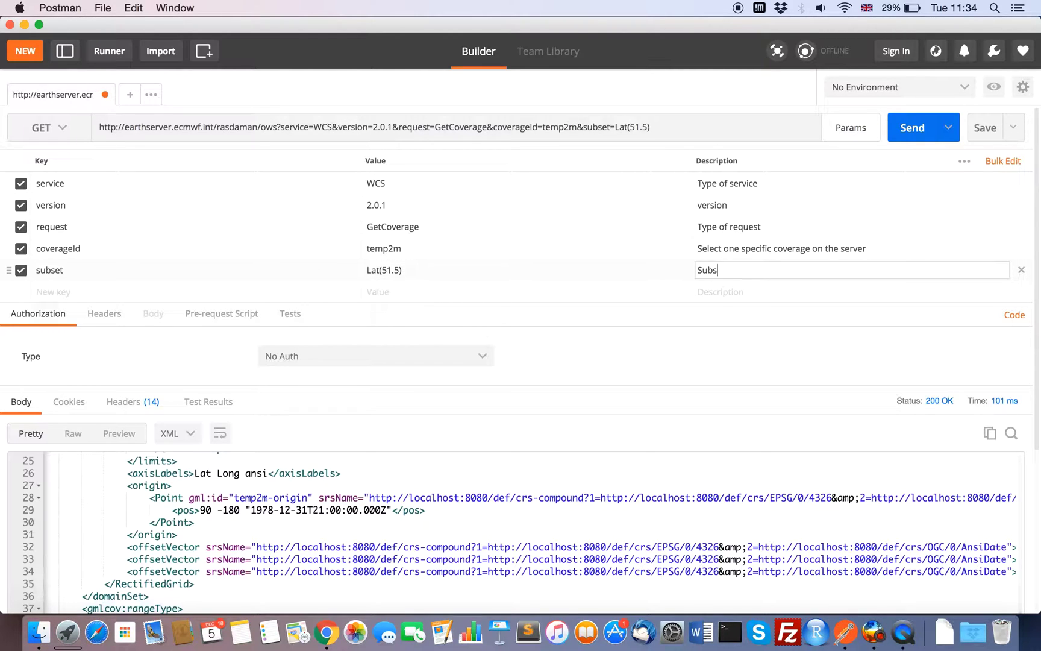
pyautogui.write('et of latitude axis')
# Add subset Long(-0.1) described 'Subset of longitude axis'.
pyautogui.click(212, 289)
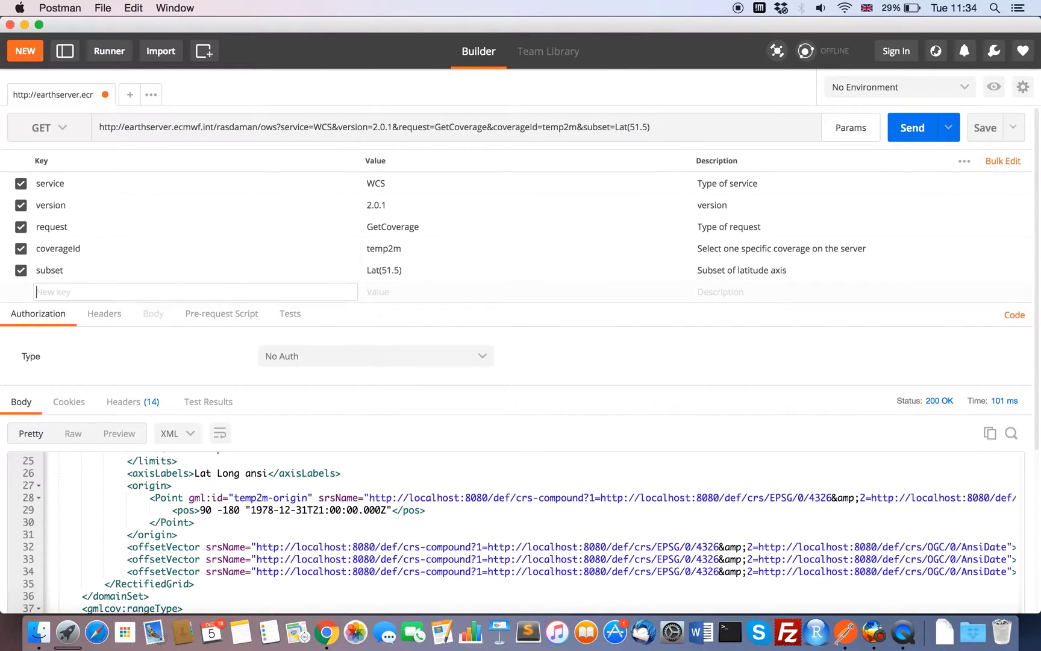
pyautogui.write('subset')
pyautogui.press('Tab')
pyautogui.write('Long')
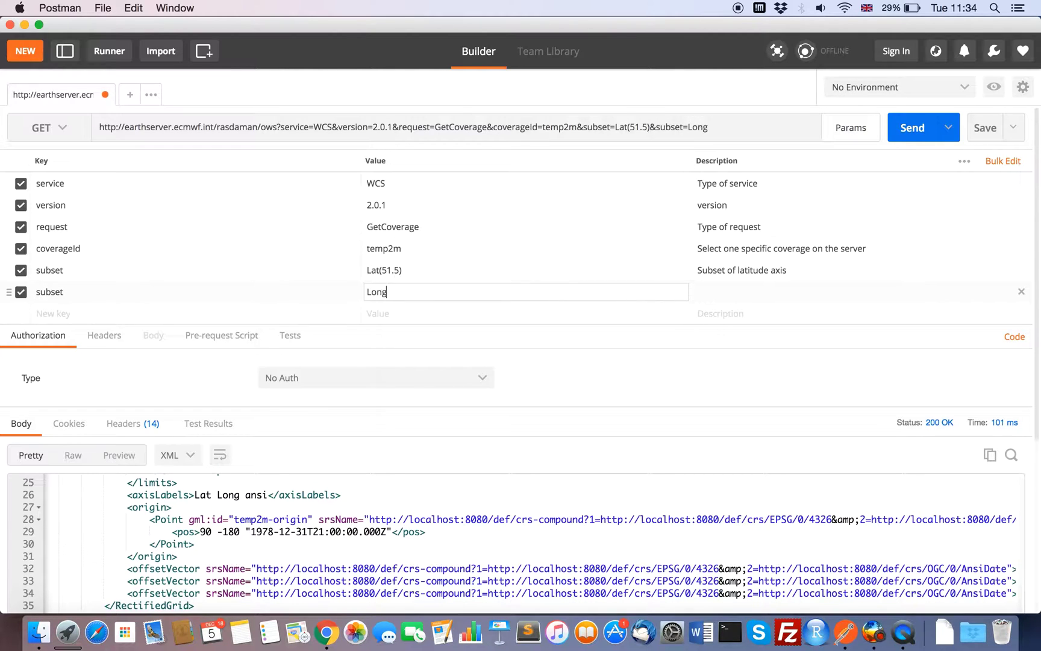
pyautogui.write('()')
pyautogui.press('Left')
pyautogui.write('-0.1')
pyautogui.press('Tab')
pyautogui.write('Subset')
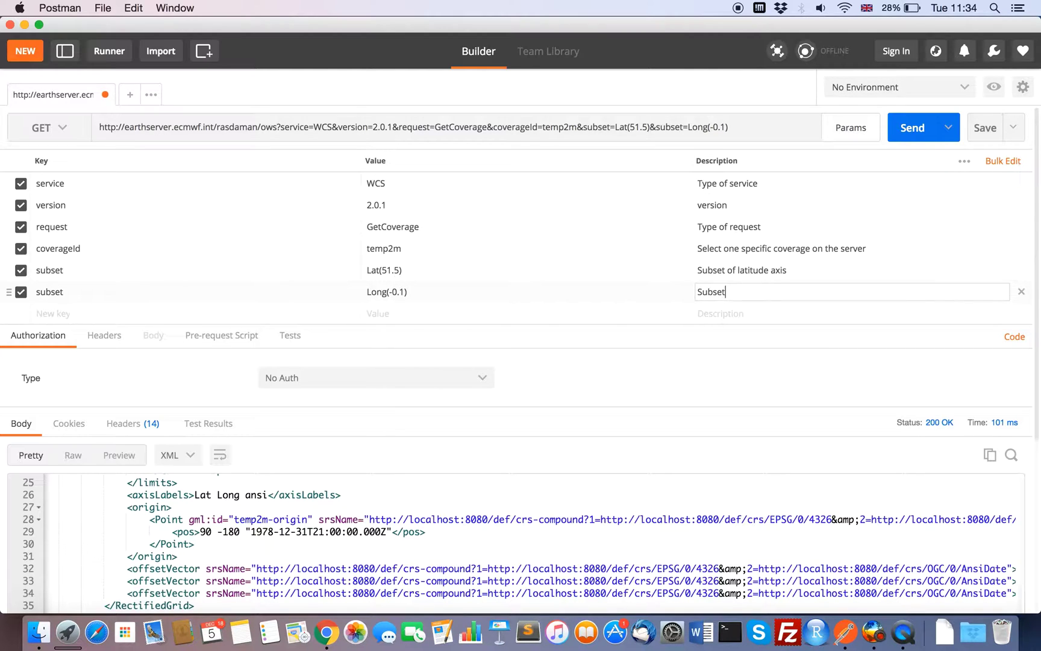
pyautogui.write(' of longitude axis')
# Add an ansi time subset from 2014-01-01T00:00 to 2014-12-31T18:00, described 'Subset of time axis'.
pyautogui.click(43, 311)
pyautogui.write('subset')
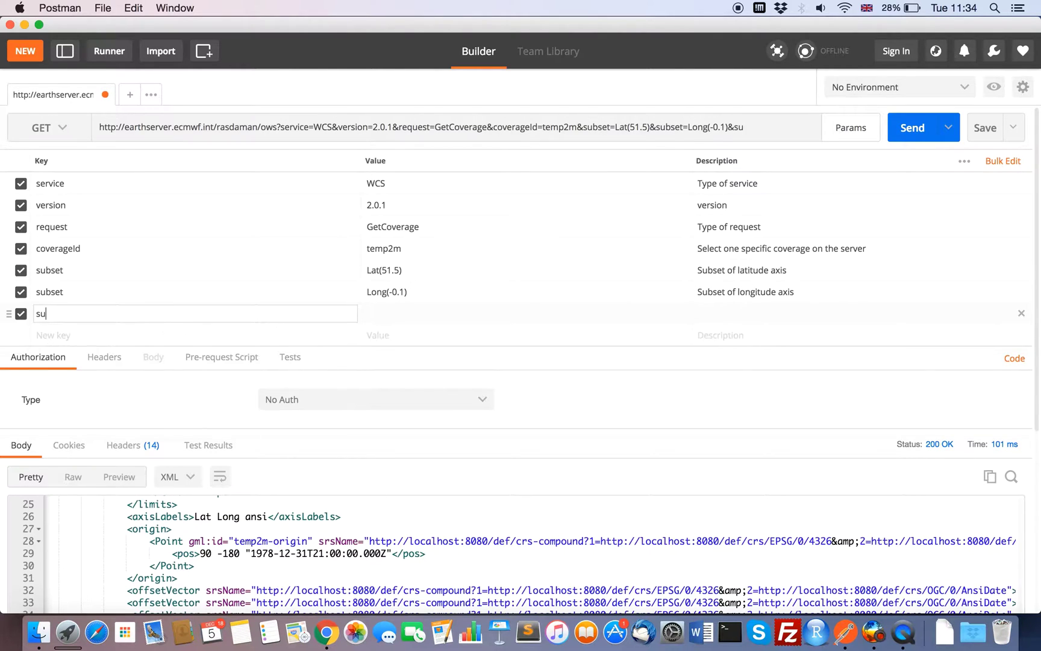
pyautogui.press('Tab')
pyautogui.write('ansi')
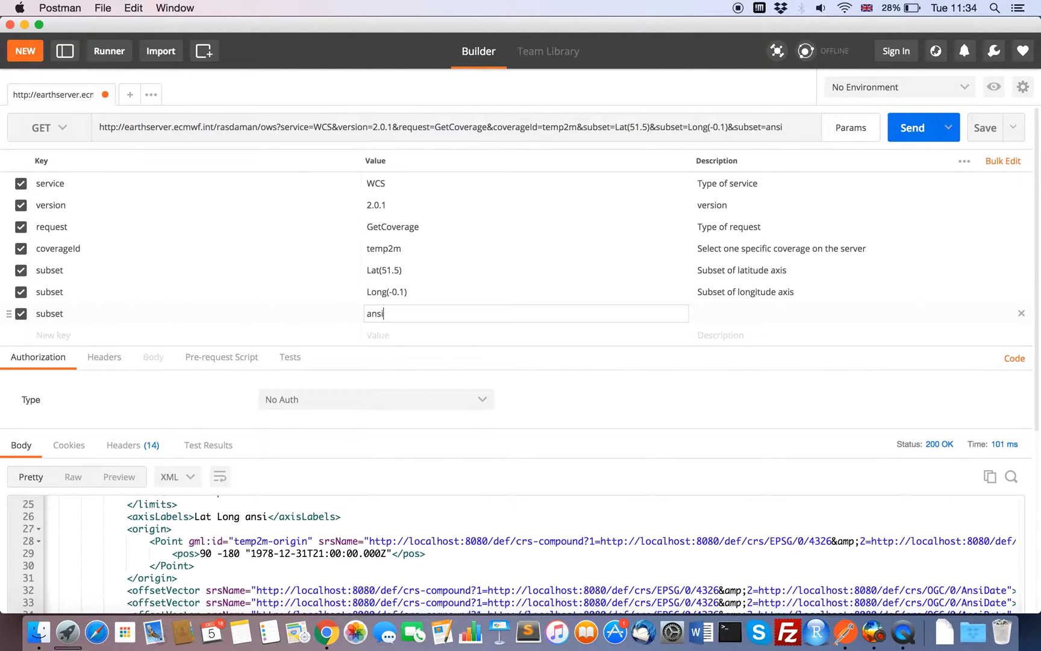
pyautogui.write('()""2014-01-01T00:00')
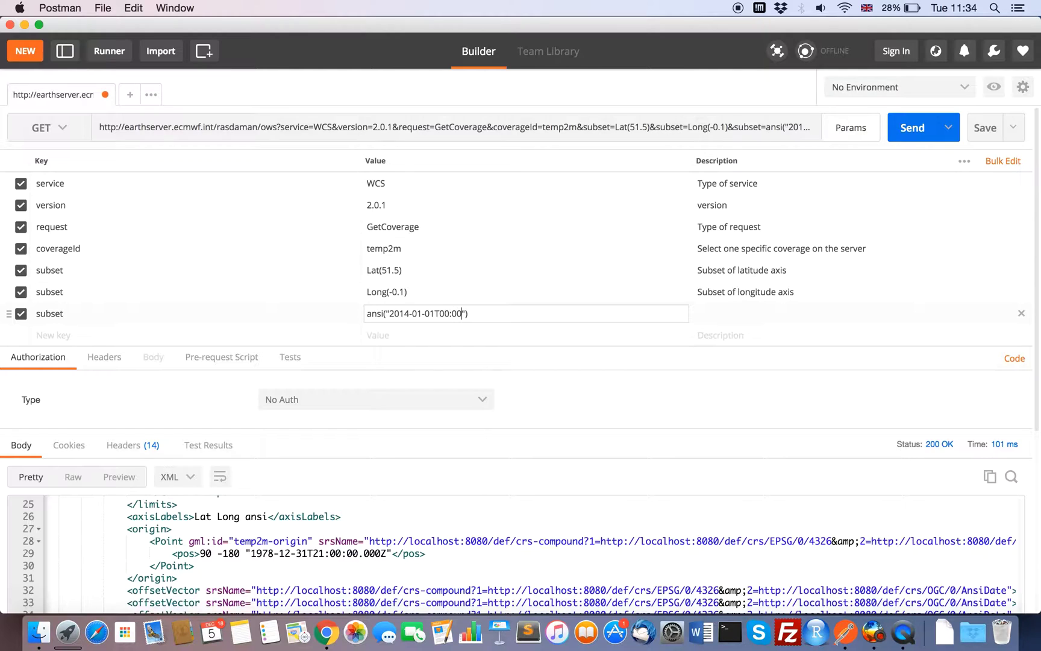
pyautogui.write(', ""')
pyautogui.press('Left')
pyautogui.write('2014-12-31T18:00')
pyautogui.press('Tab')
pyautogui.write('Subset')
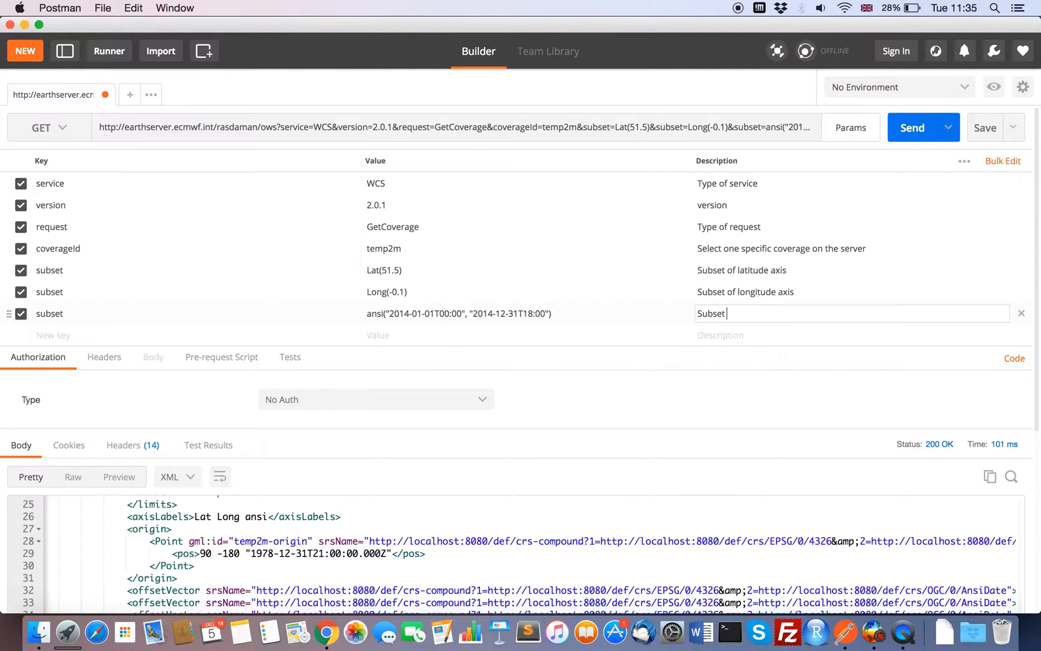
pyautogui.write(' of time axis')
# Send the GetCoverage request and scroll through the XML response.
pyautogui.click(903, 130)
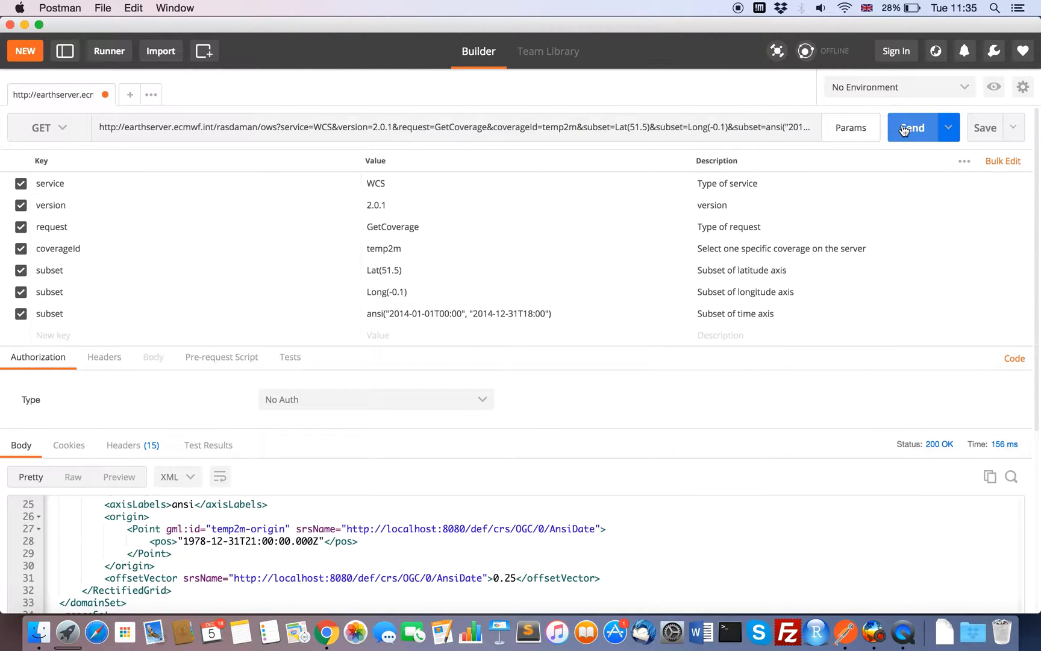
pyautogui.scroll(-1, 497, 548)
pyautogui.hscroll(1, 497, 549)
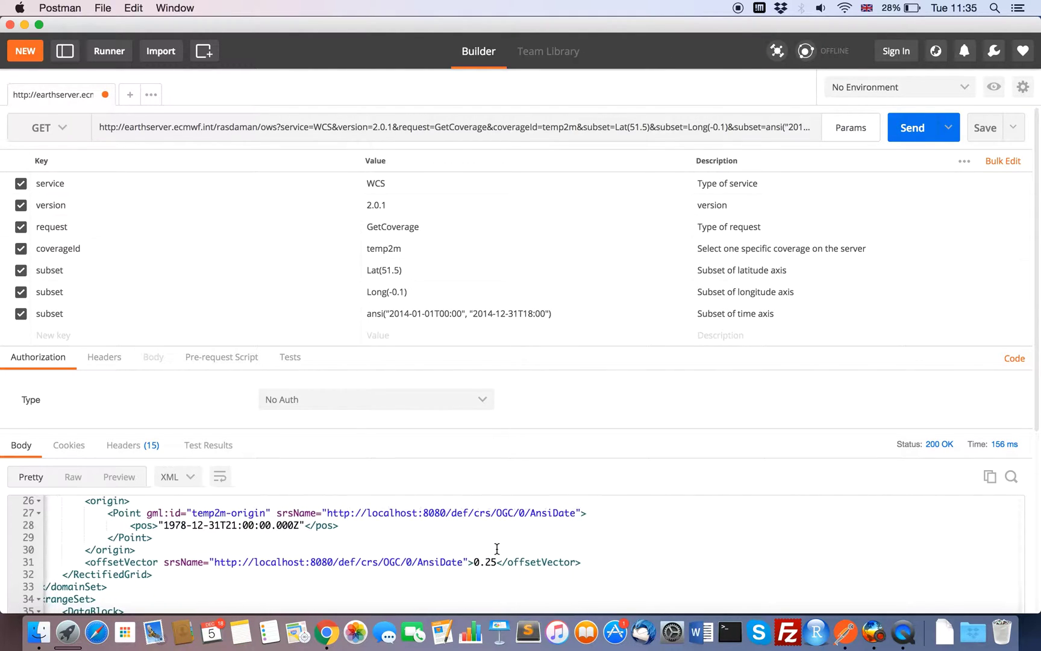
pyautogui.scroll(10, 497, 548)
pyautogui.hscroll(-1, 497, 548)
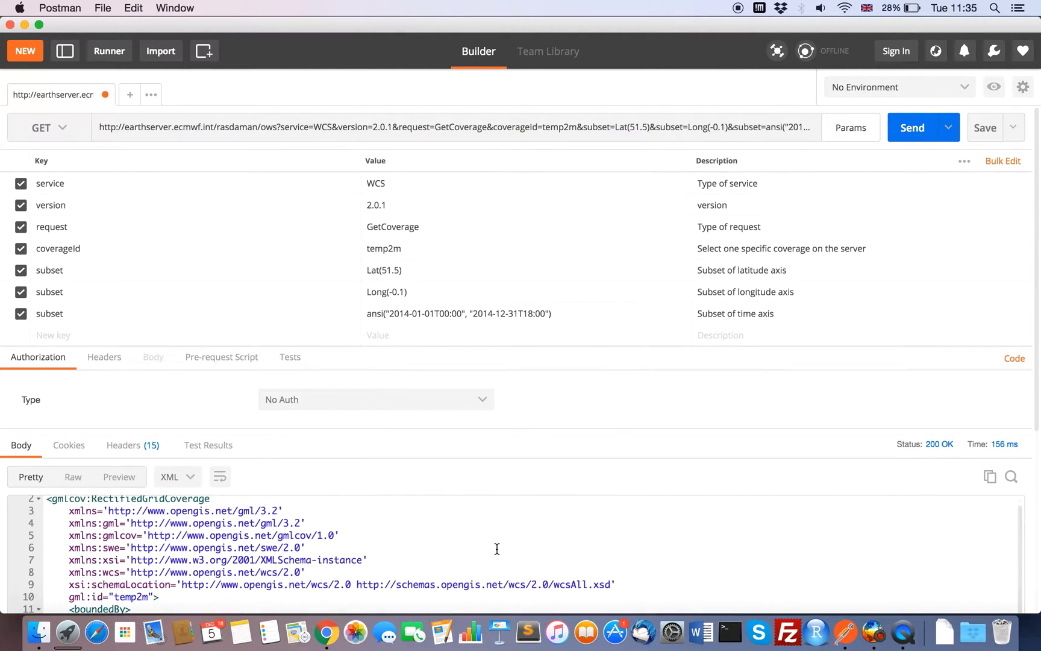
pyautogui.scroll(1, 497, 548)
pyautogui.scroll(-8, 497, 548)
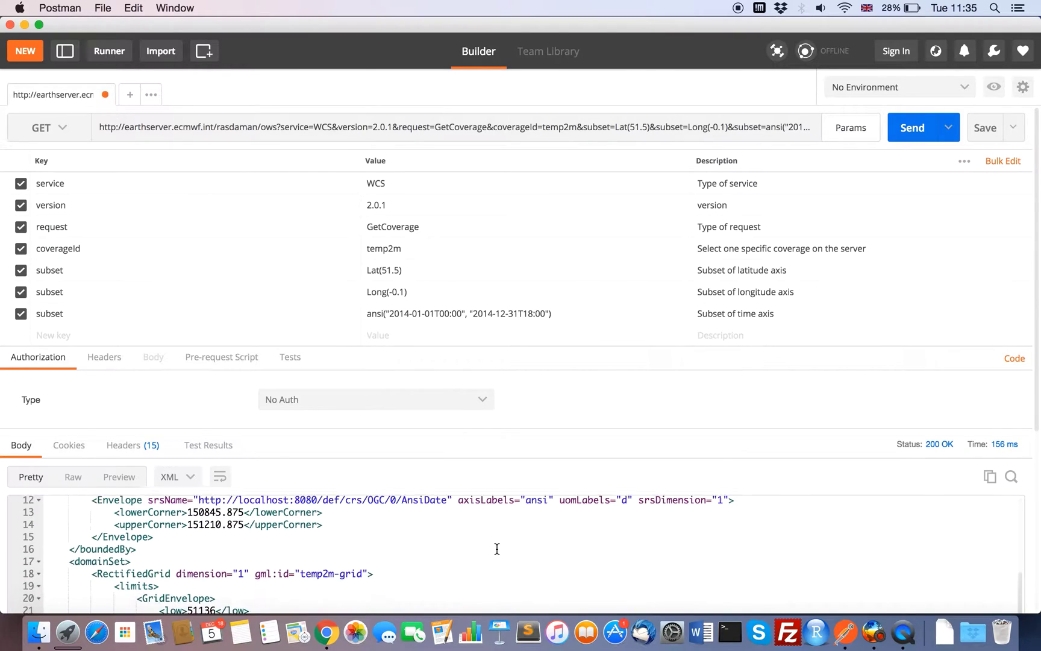
pyautogui.scroll(-3, 497, 548)
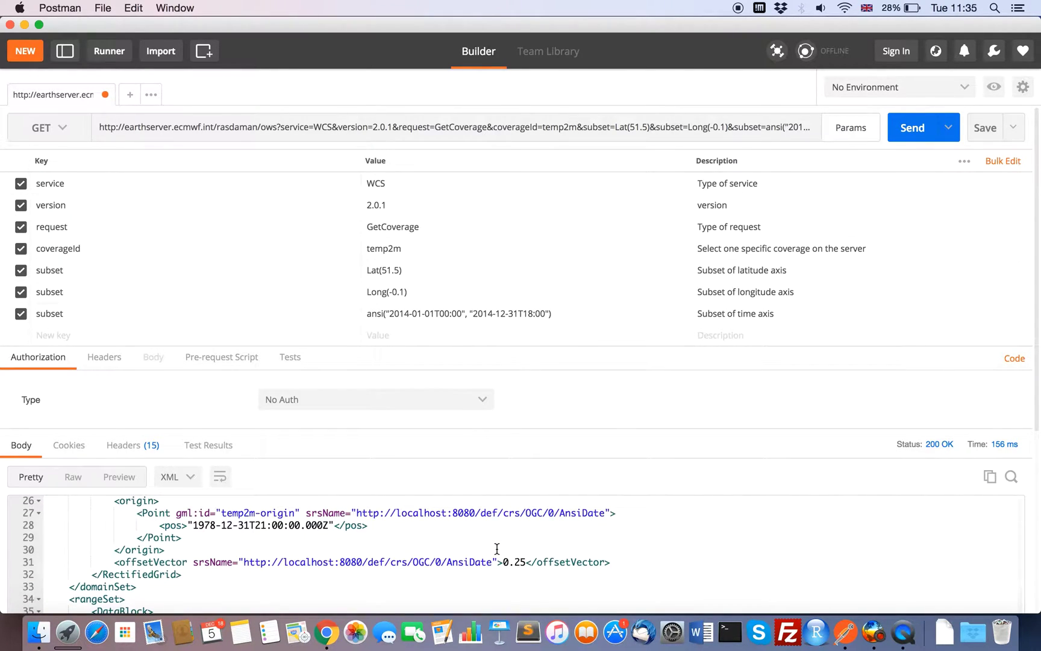
# Open the GetCoverage URL in a new Chrome tab, highlight the first tupleList temperatures, and return to Postman.
pyautogui.tripleClick(282, 127)
pyautogui.press('super+c')
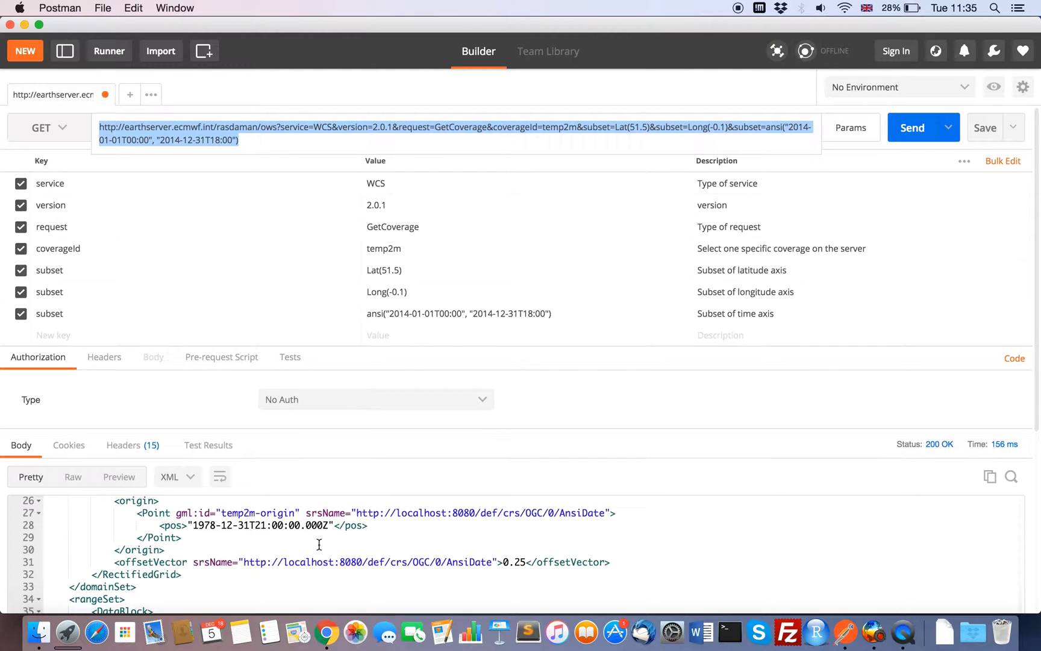
pyautogui.click(334, 637)
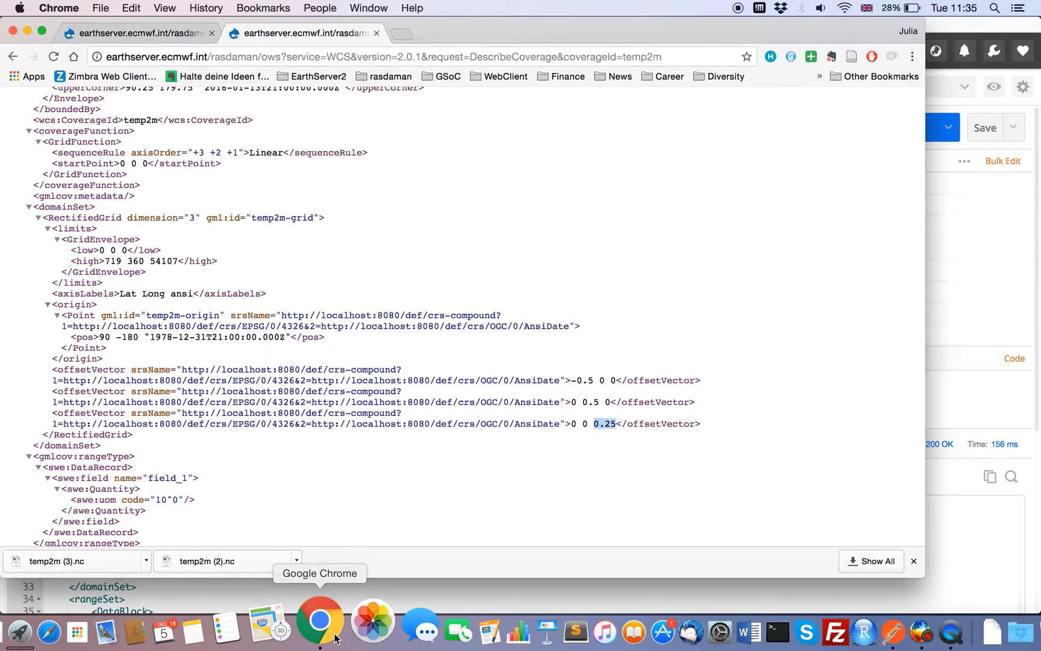
pyautogui.click(402, 33)
pyautogui.press('super+v')
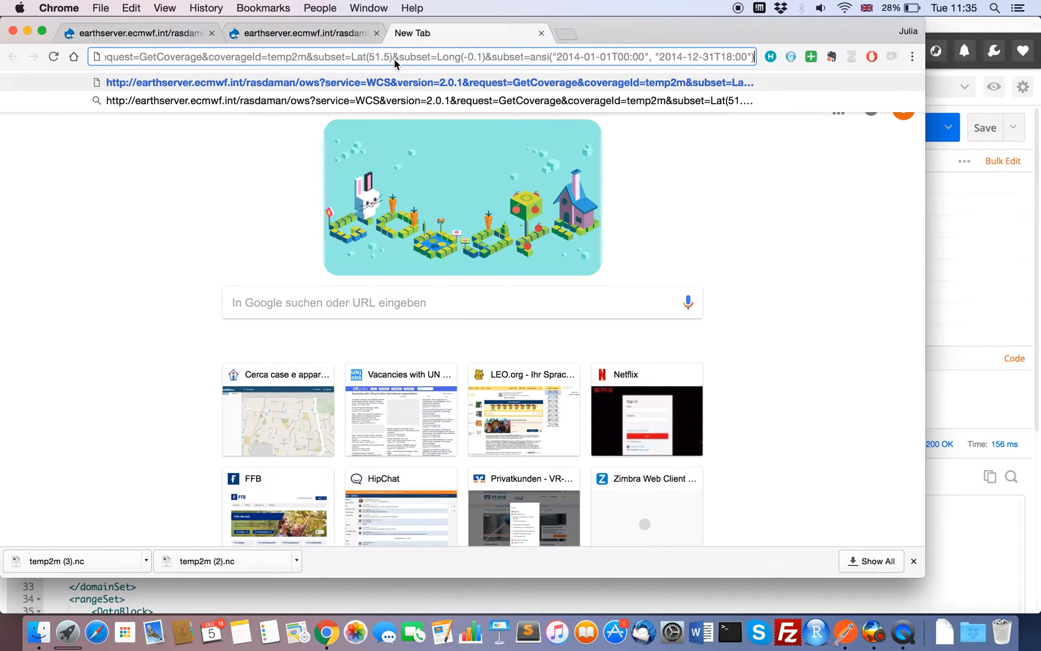
pyautogui.press('Return')
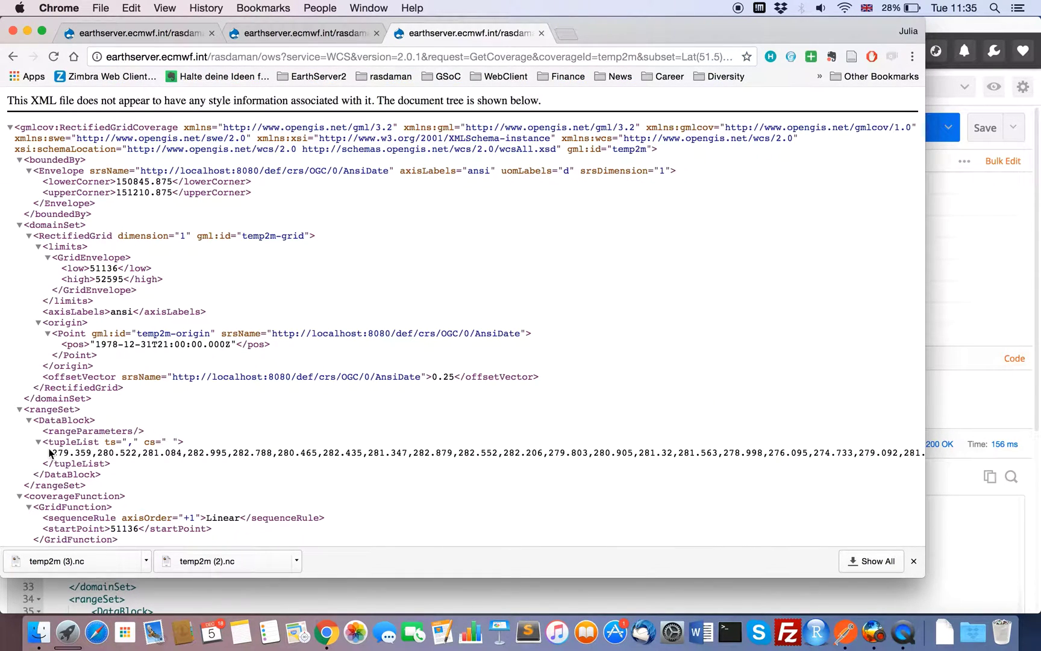
pyautogui.moveTo(52, 452); pyautogui.dragTo(541, 449)
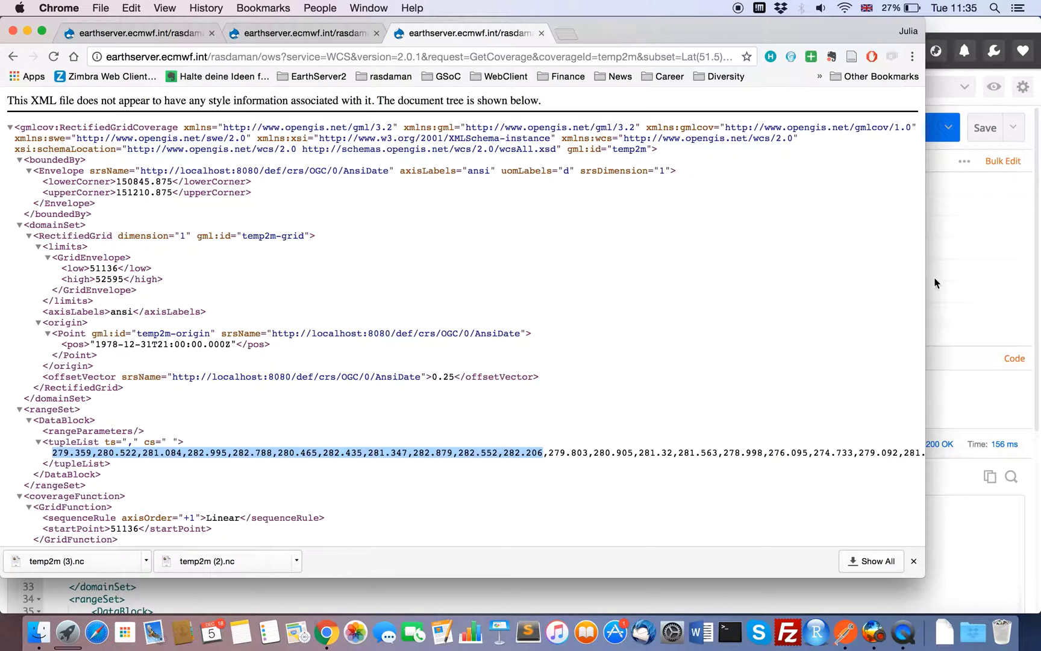
pyautogui.click(975, 265)
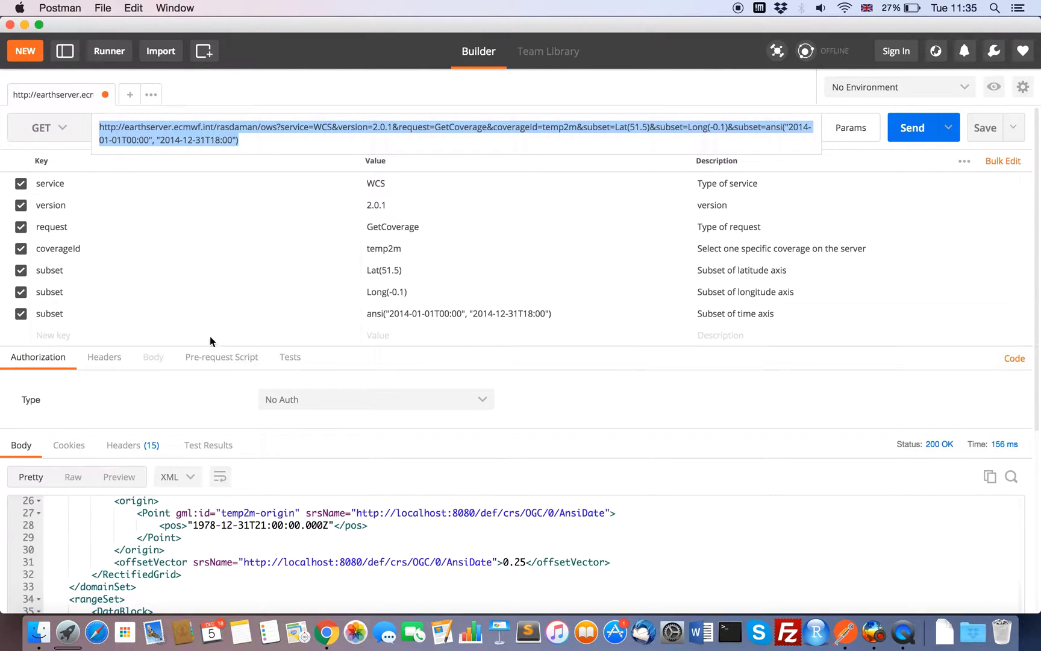
# Add format=text/csv described 'Specify a specific format encoding'.
pyautogui.click(181, 339)
pyautogui.write('format')
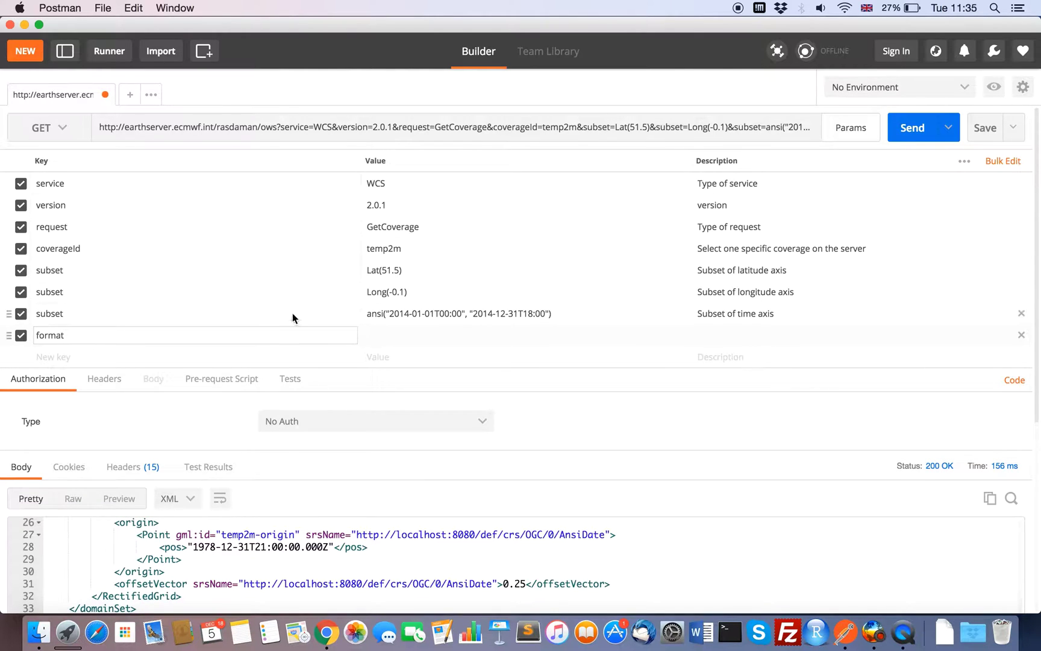
pyautogui.click(383, 339)
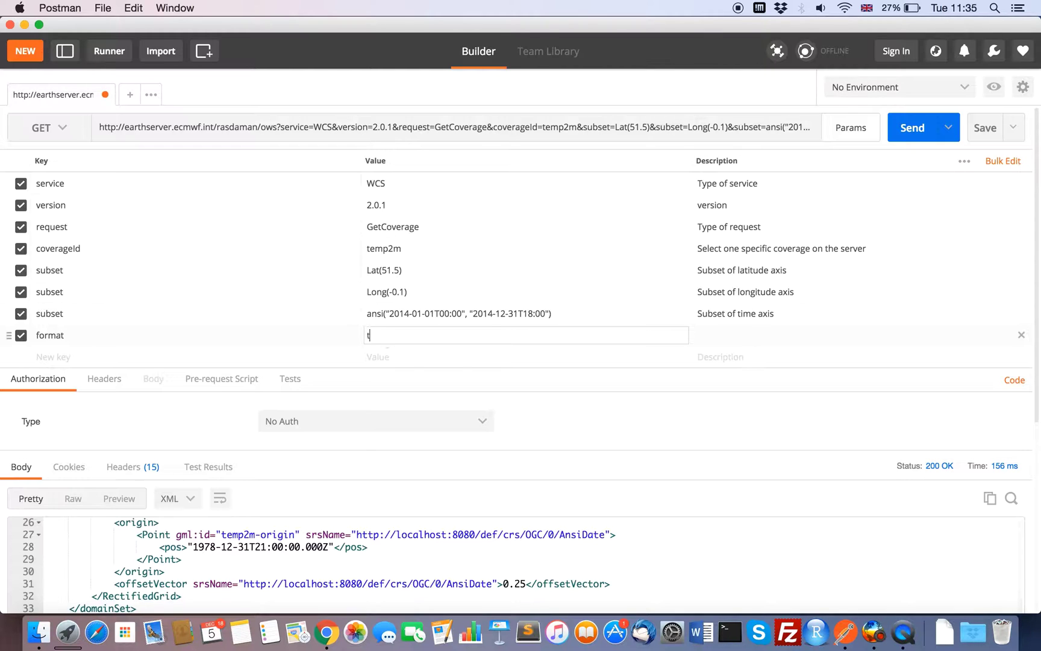
pyautogui.write('text/csv')
pyautogui.click(718, 335)
pyautogui.write('Spe')
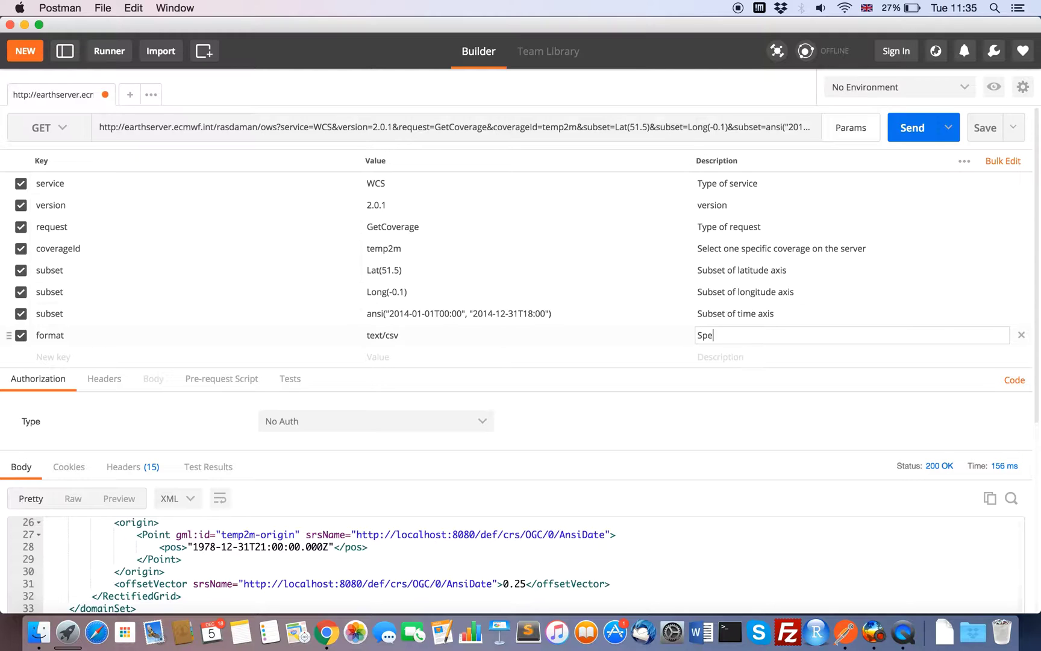
pyautogui.write('cify a specidi')
pyautogui.press('BackSpace')
pyautogui.write('forma')
pyautogui.press('BackSpace')
pyautogui.press('BackSpace')
pyautogui.press('BackSpace')
pyautogui.write('rmat encoding')
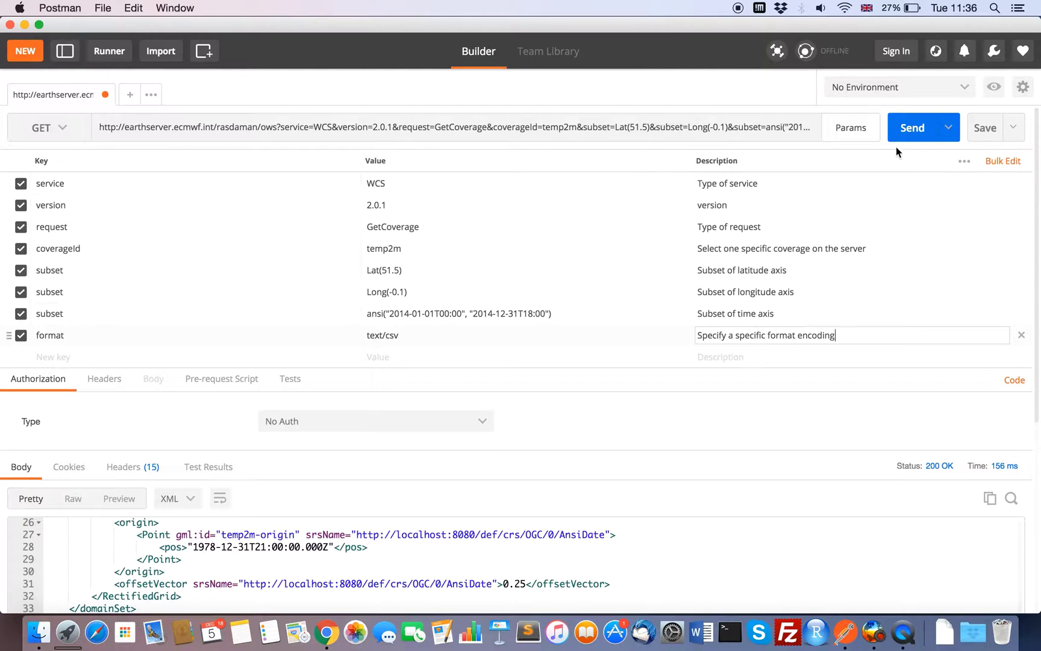
# Send the request and select the returned CSV temperature values.
pyautogui.click(905, 132)
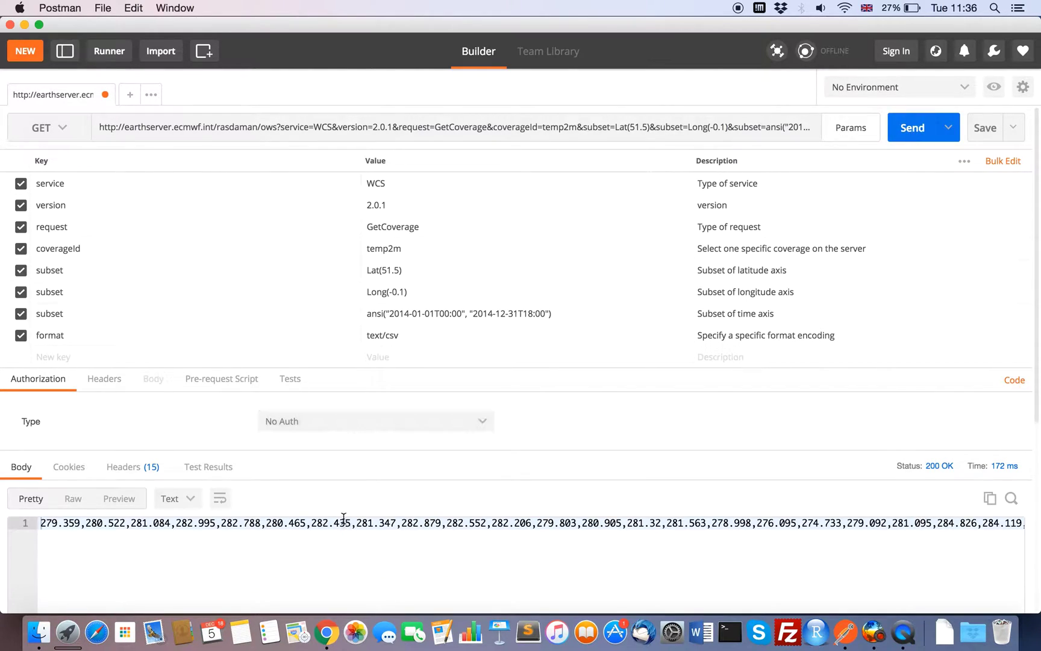
pyautogui.hscroll(10, 271, 522)
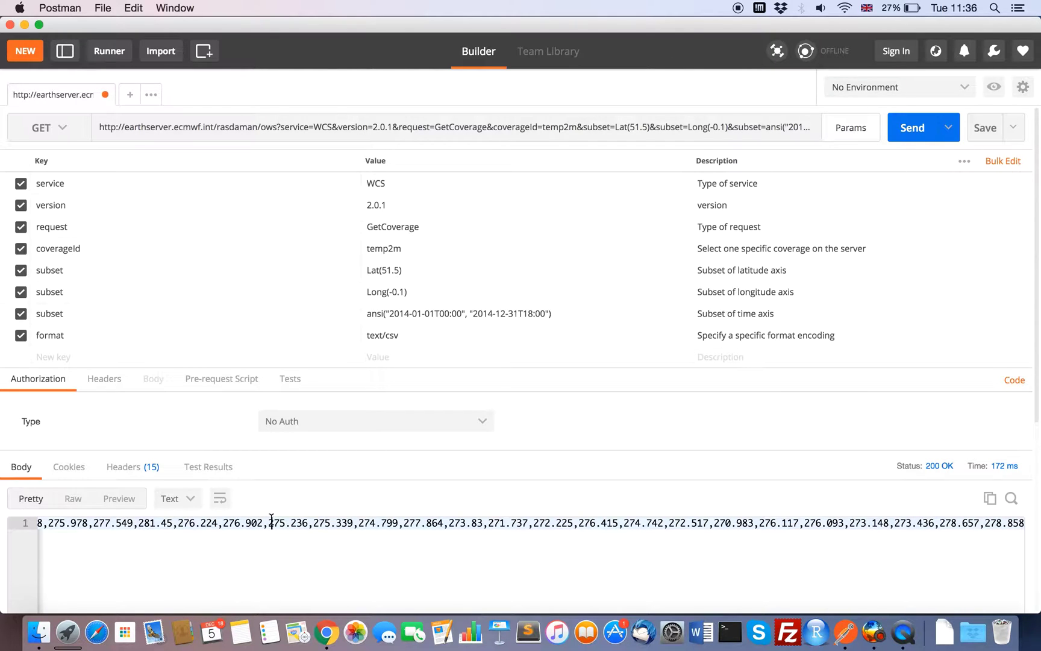
pyautogui.moveTo(271, 522); pyautogui.dragTo(58, 512)
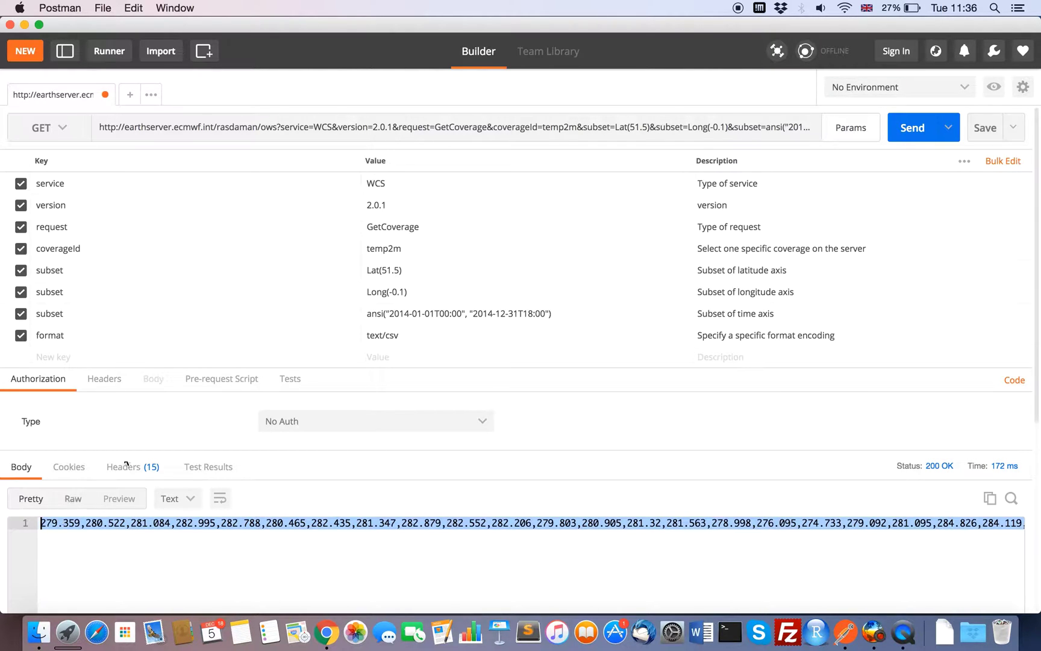
# Delete the Lat and Long subset rows from the request parameters.
pyautogui.click(438, 274)
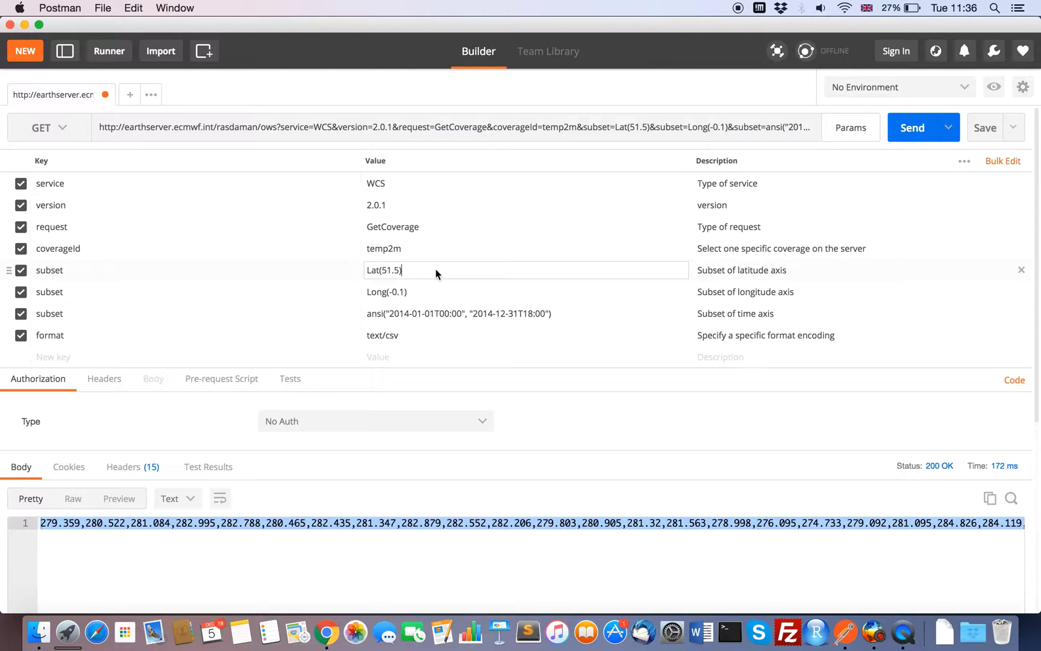
pyautogui.click(1019, 271)
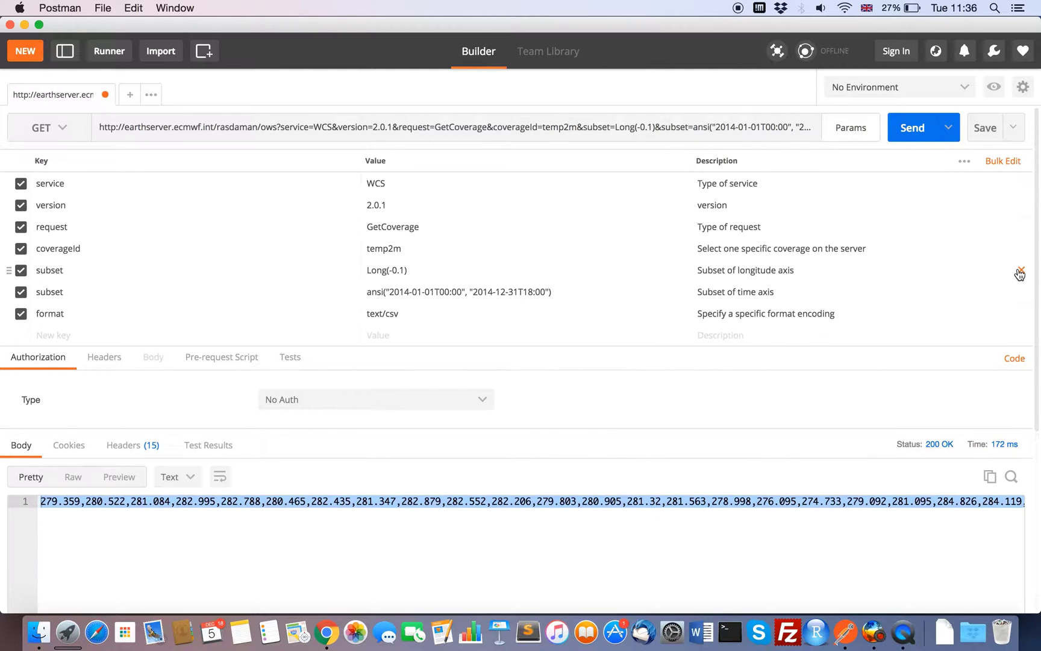
pyautogui.click(1020, 271)
# Change the ansi time subset to the single timestamp 2003-12-15T12:00.
pyautogui.click(404, 270)
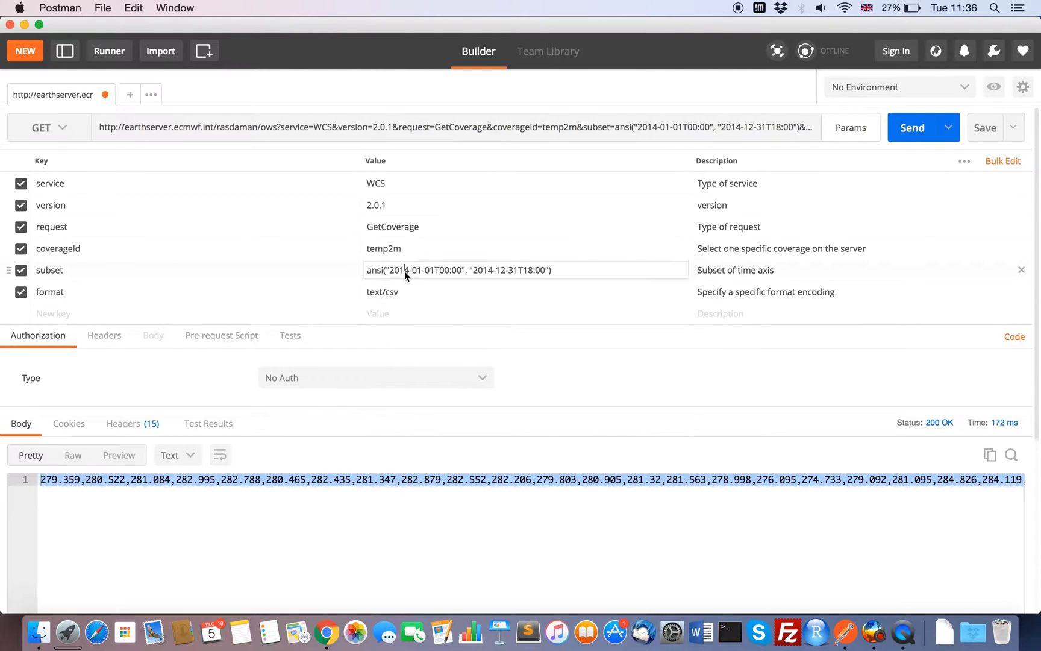
pyautogui.press('BackSpace')
pyautogui.press('BackSpace')
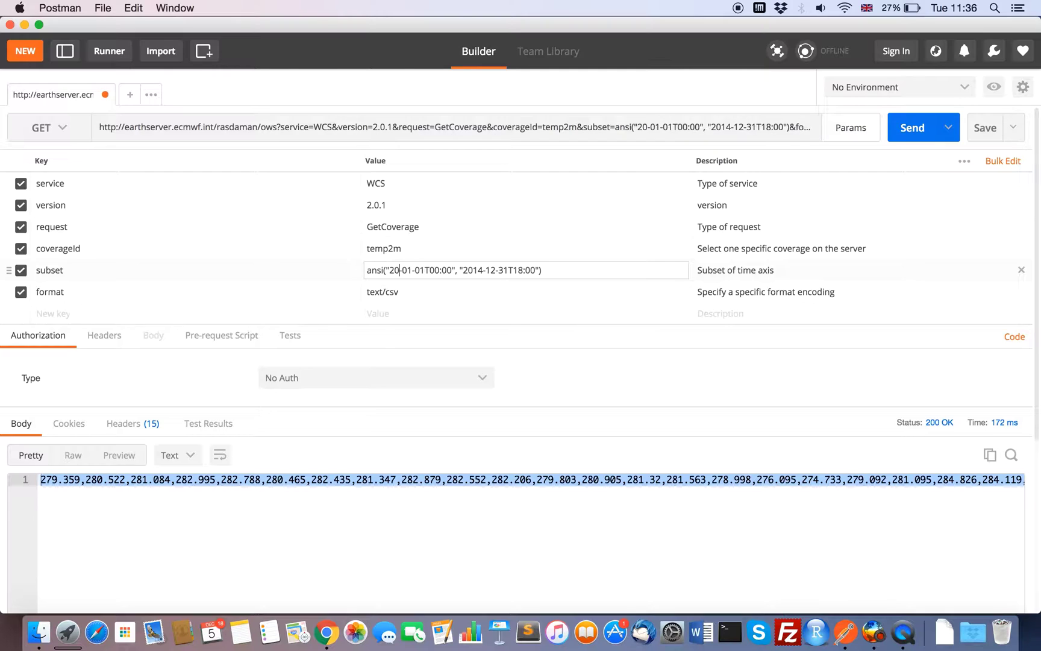
pyautogui.write('03')
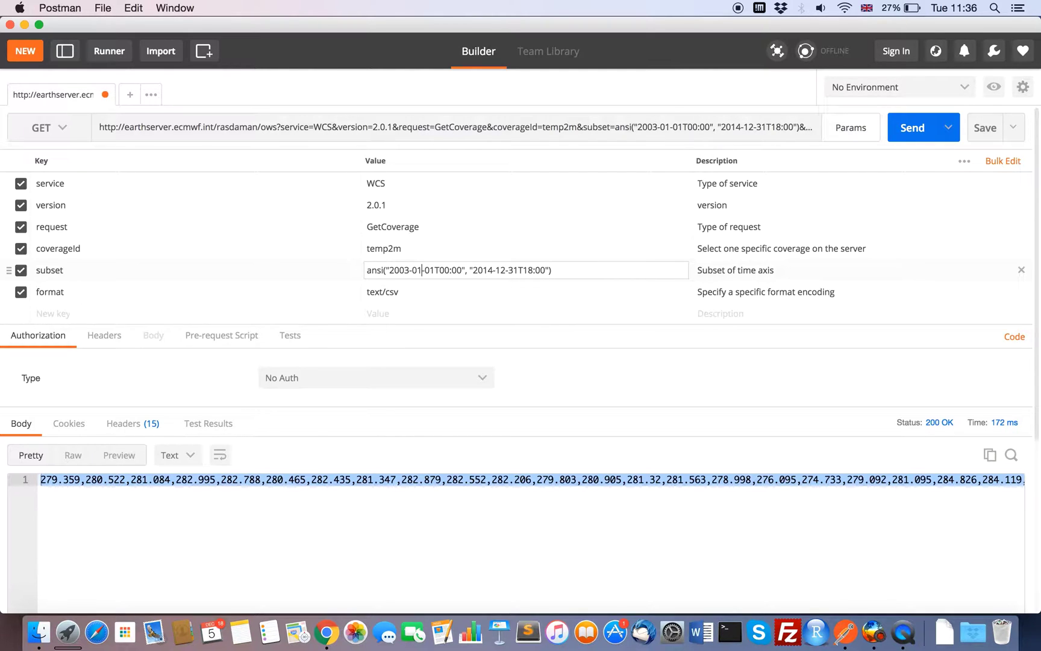
pyautogui.press('BackSpace')
pyautogui.press('BackSpace')
pyautogui.write('12')
pyautogui.press('BackSpace')
pyautogui.press('BackSpace')
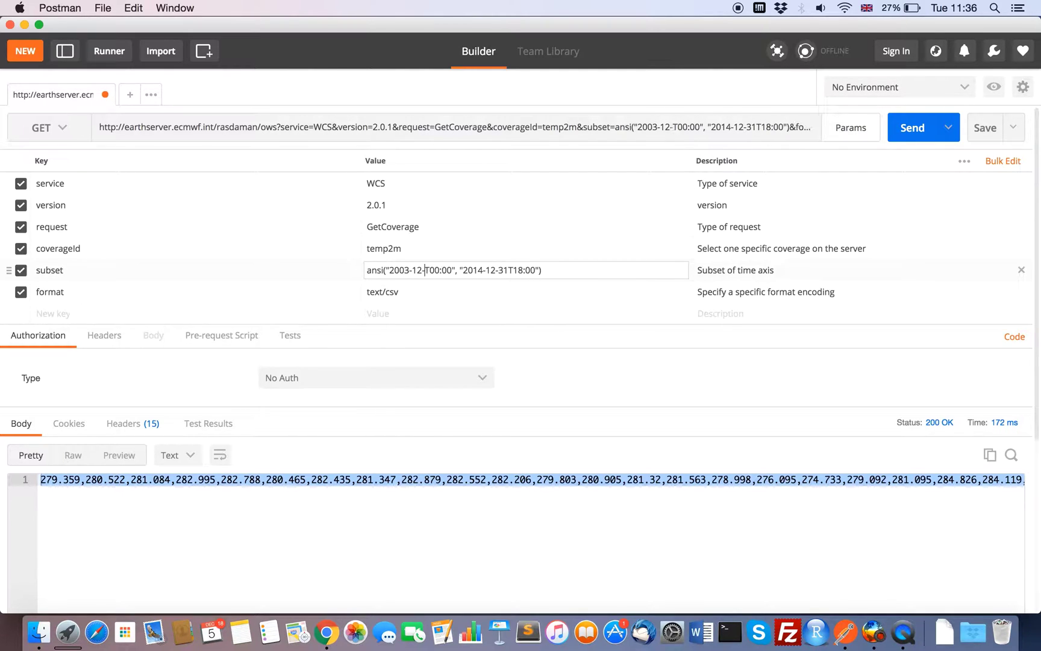
pyautogui.write('15')
pyautogui.press('Right')
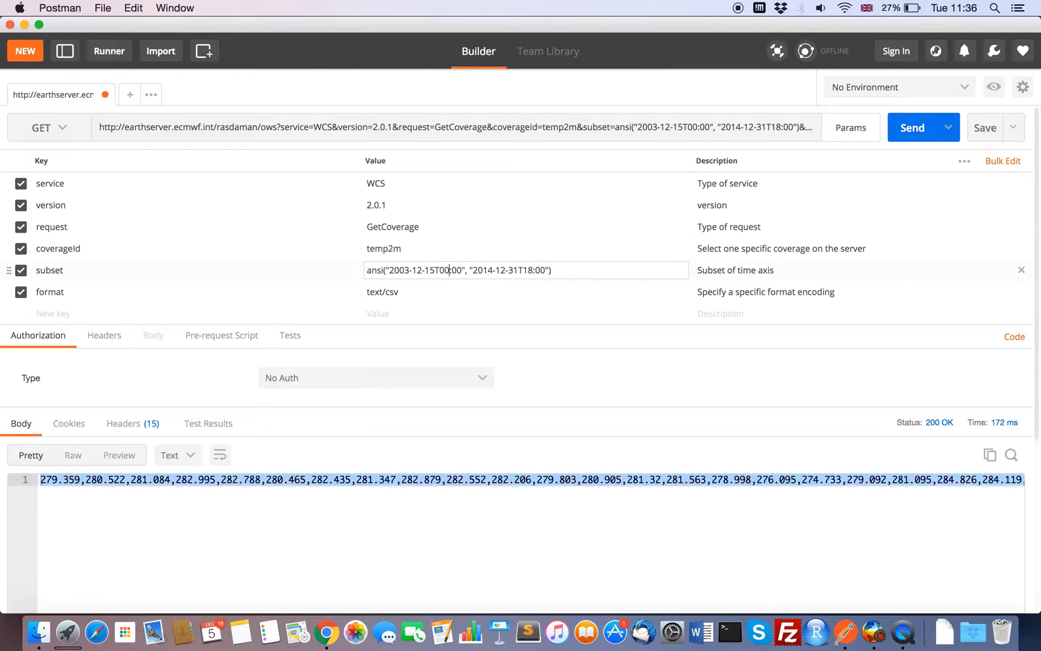
pyautogui.press('BackSpace')
pyautogui.press('BackSpace')
pyautogui.write('12')
pyautogui.moveTo(479, 269); pyautogui.dragTo(469, 266)
pyautogui.press('BackSpace')
pyautogui.press('BackSpace')
pyautogui.press('BackSpace')
pyautogui.press('BackSpace')
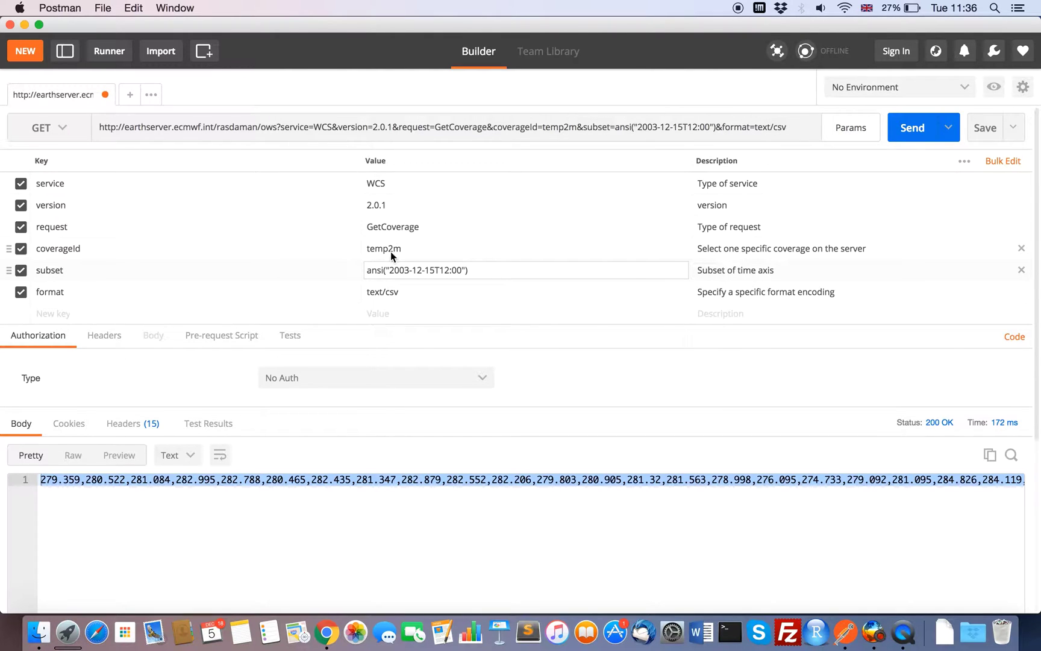
# Replace the csv format with image/png and send the request.
pyautogui.click(472, 291)
pyautogui.press('BackSpace')
pyautogui.press('BackSpace')
pyautogui.press('BackSpace')
pyautogui.press('BackSpace')
pyautogui.press('BackSpace')
pyautogui.press('BackSpace')
pyautogui.press('BackSpace')
pyautogui.press('BackSpace')
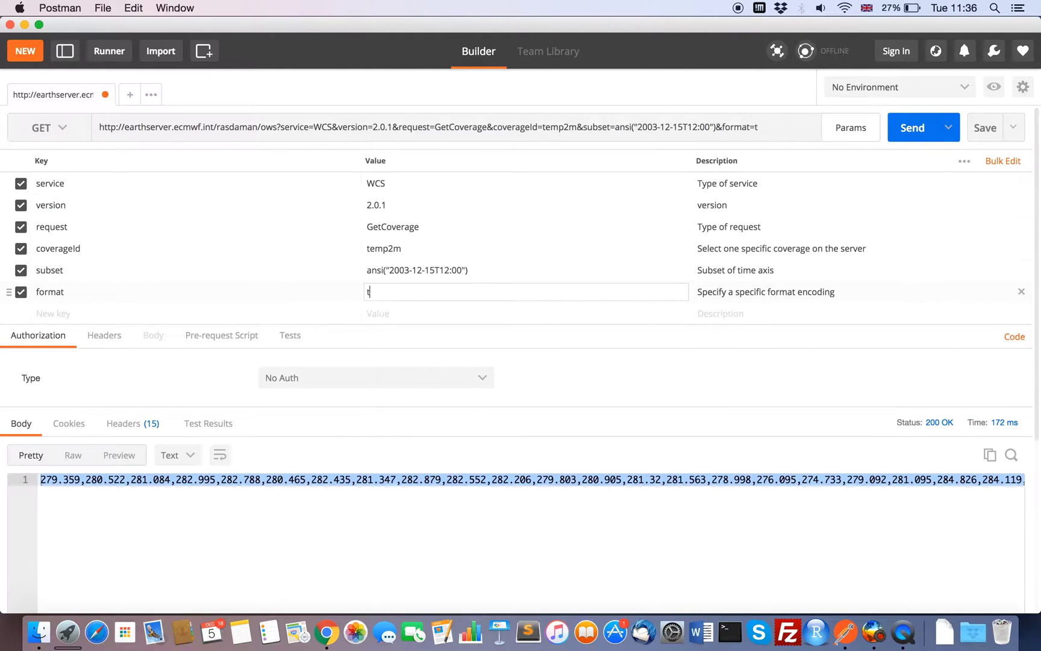
pyautogui.write('image/png')
pyautogui.click(907, 128)
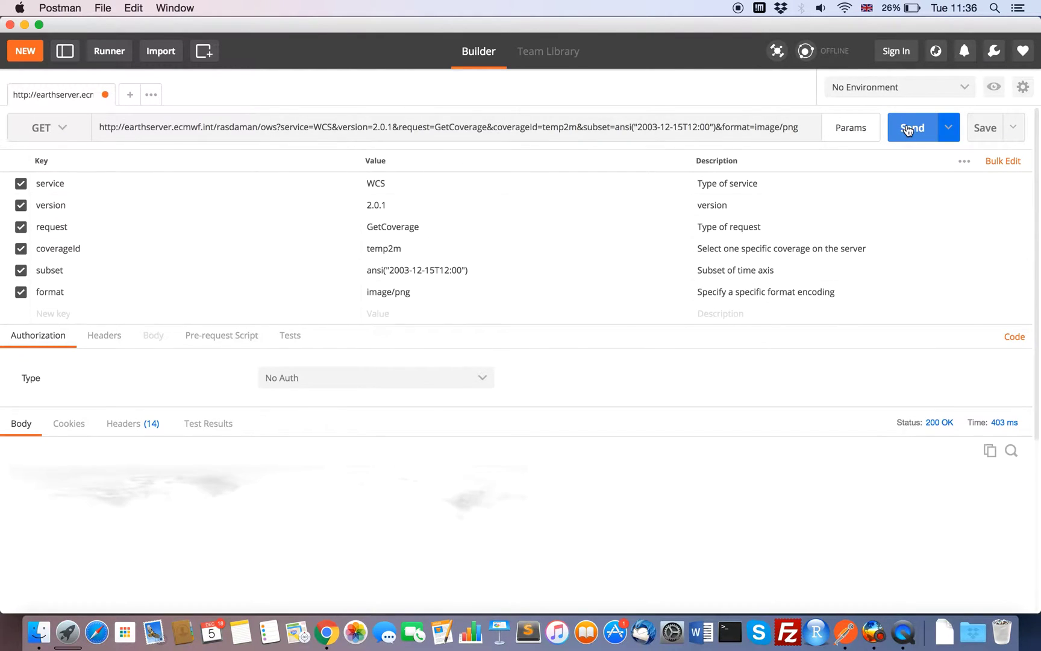
# Scroll through the returned PNG image, then uncheck the format=image/png parameter.
pyautogui.scroll(-1, 321, 550)
pyautogui.scroll(-10, 321, 550)
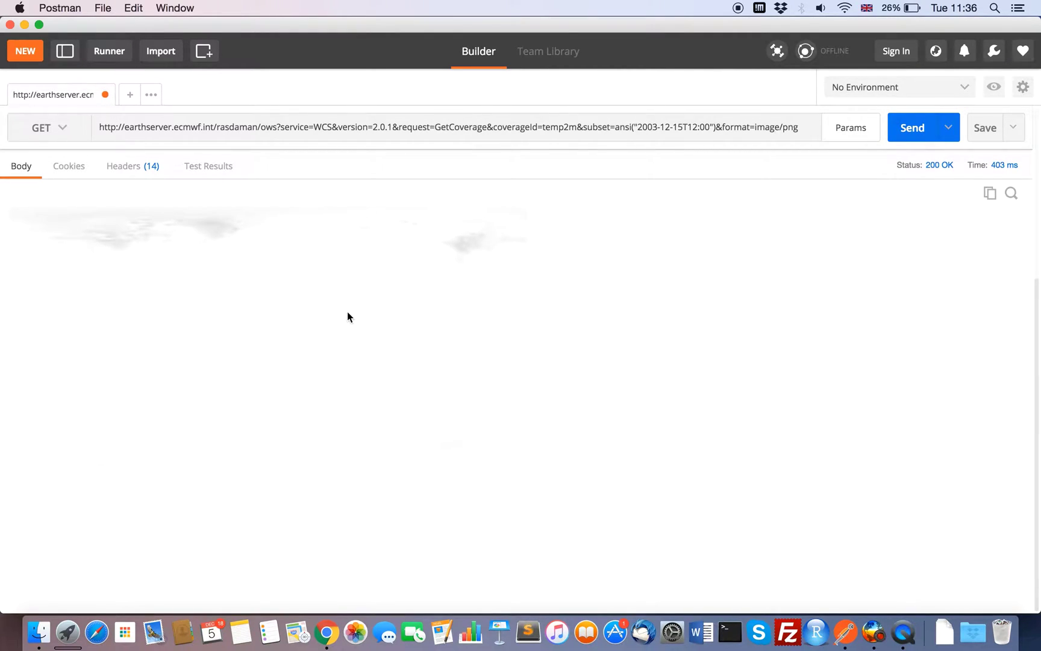
pyautogui.scroll(5, 348, 314)
pyautogui.scroll(3, 346, 386)
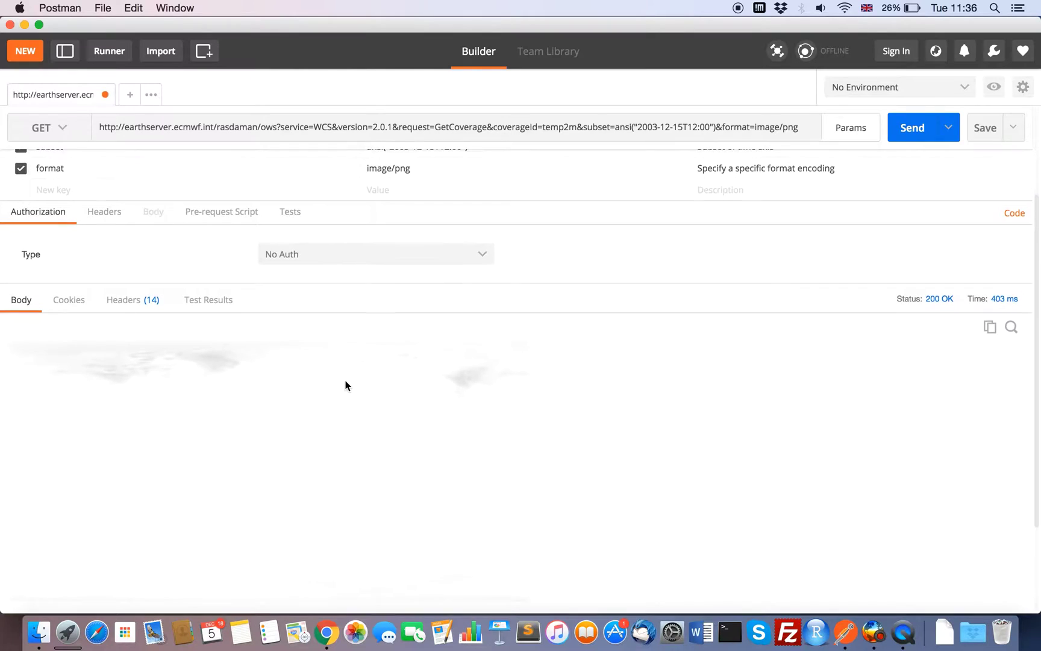
pyautogui.scroll(3, 338, 449)
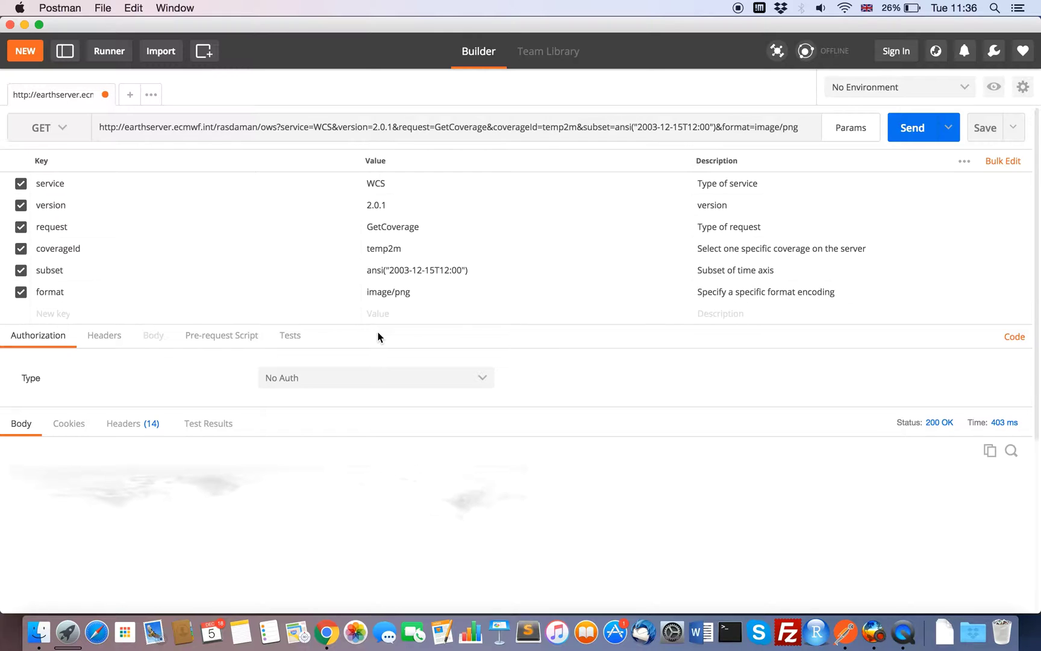
pyautogui.click(21, 292)
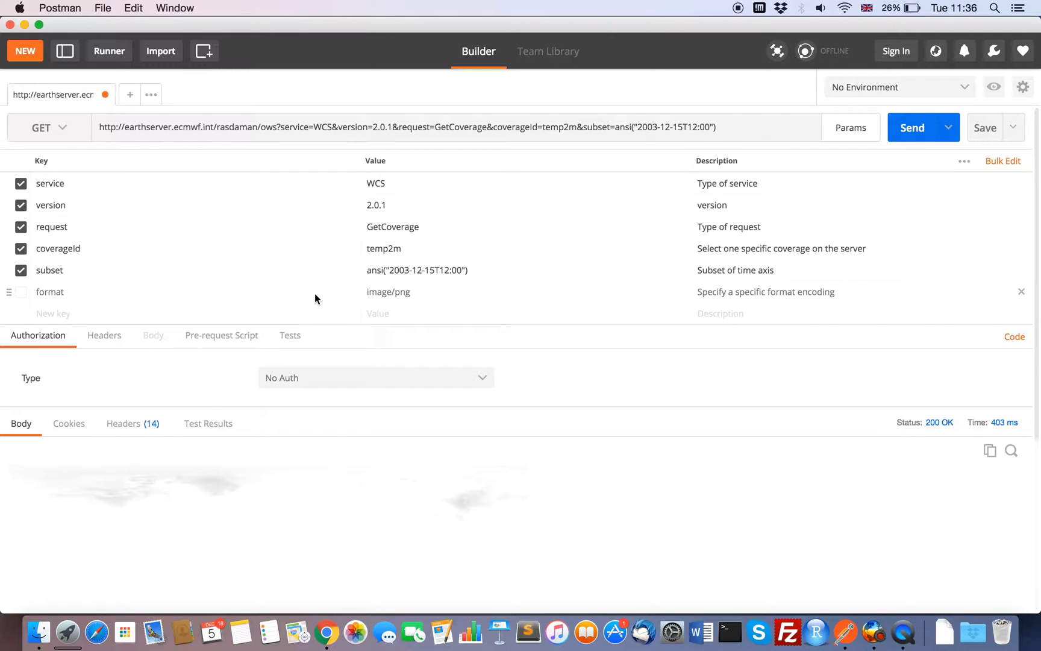
# Delete the format row and make the ansi subset span 2003-08-01T00:00 to 2003-08-31T18:00.
pyautogui.click(1021, 294)
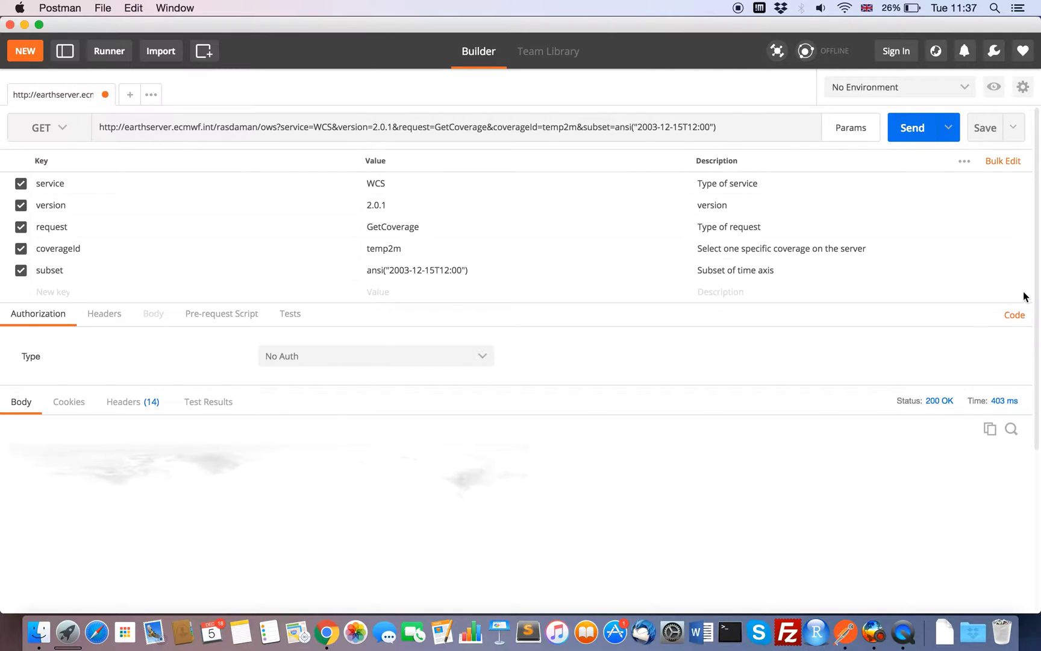
pyautogui.click(423, 268)
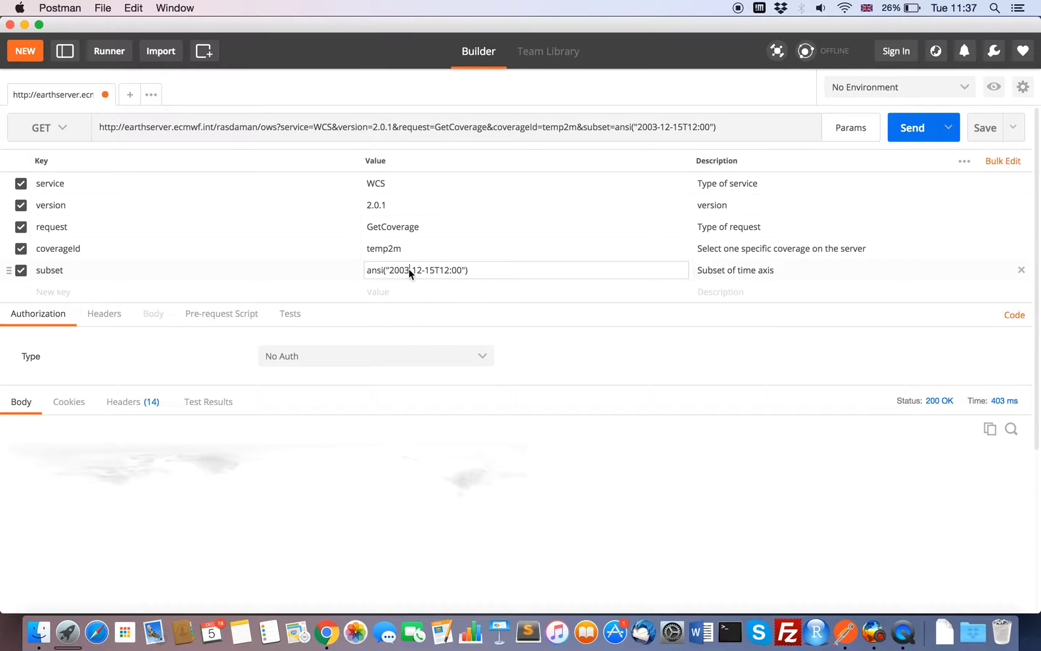
pyautogui.press('Delete')
pyautogui.press('Delete')
pyautogui.write('08')
pyautogui.press('Right')
pyautogui.press('Right')
pyautogui.press('Delete')
pyautogui.press('BackSpace')
pyautogui.write('01')
pyautogui.press('Right')
pyautogui.press('Delete')
pyautogui.press('Delete')
pyautogui.write('00')
pyautogui.press('Right')
pyautogui.write(',')
pyautogui.write('""')
pyautogui.write('20')
pyautogui.write('03')
pyautogui.write('-08-31')
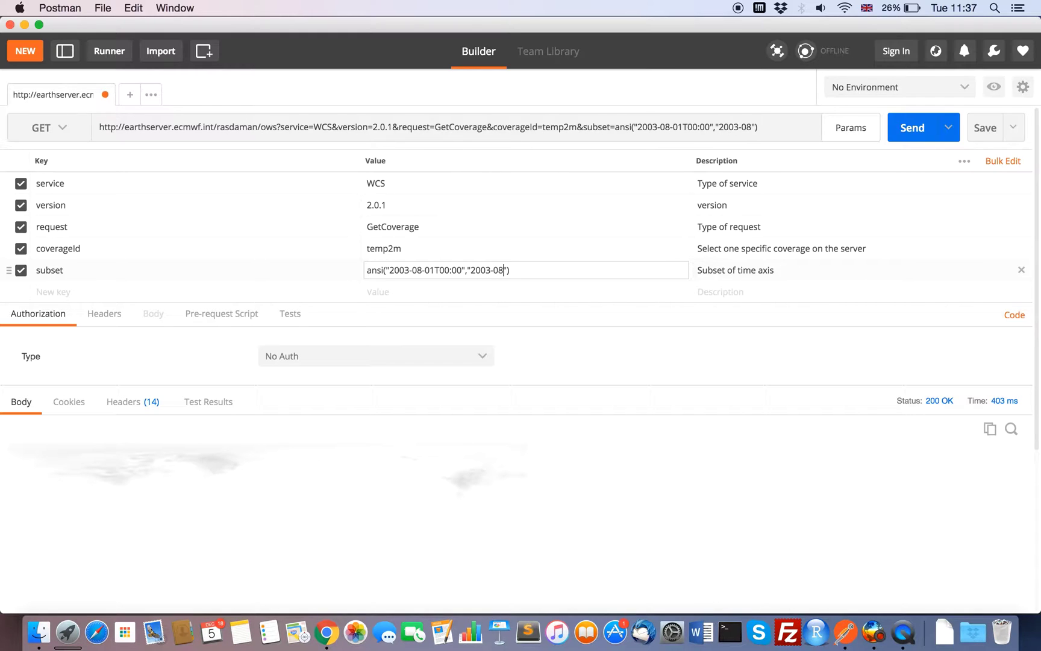
pyautogui.write('T18:00')
# Add a subset parameter Lat(35.0,80.0) described as 'Subset of latitude axis'.
pyautogui.click(176, 290)
pyautogui.write('subset')
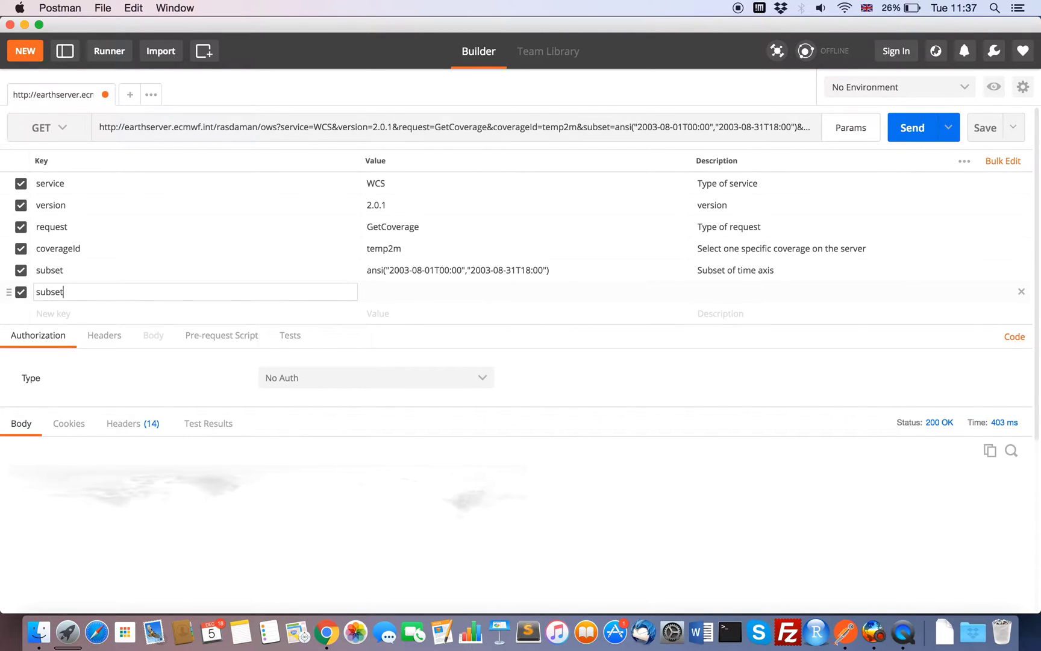
pyautogui.click(368, 292)
pyautogui.write('Lat()')
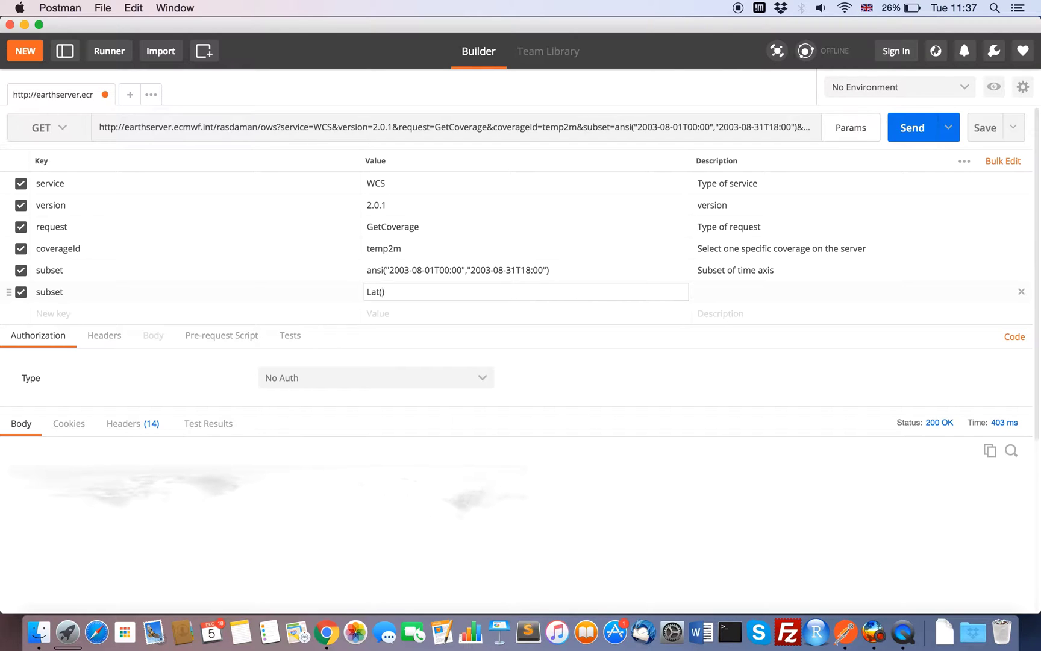
pyautogui.write('35.0,80.0')
pyautogui.click(702, 283)
pyautogui.click(702, 283)
pyautogui.write('S')
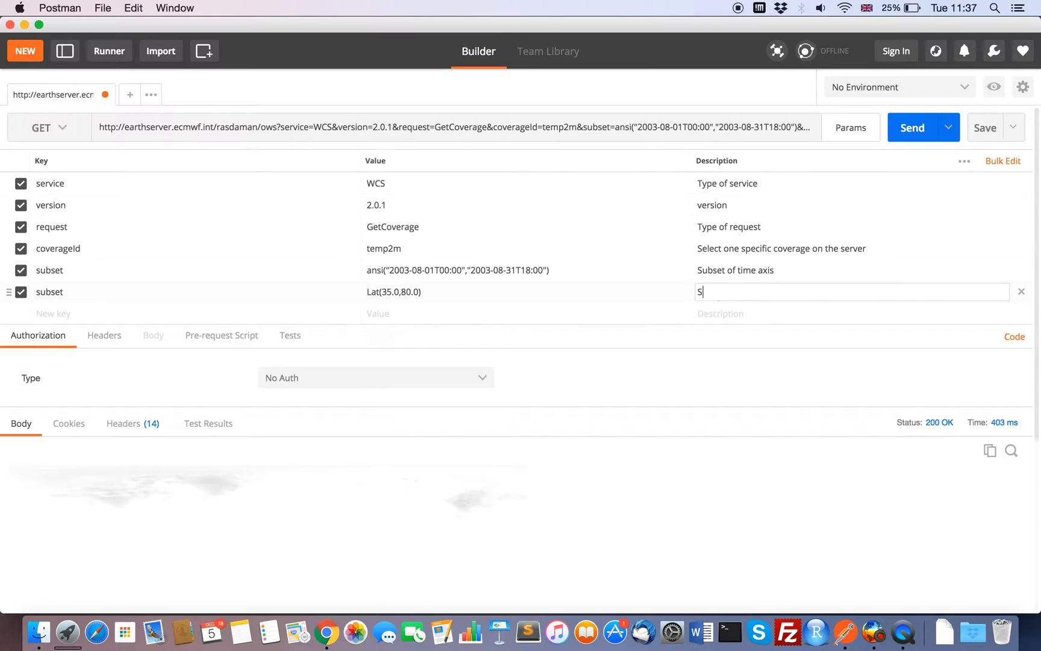
pyautogui.write('ubset of latitude axis')
# Add a subset parameter Long(-30.0,65.0) described as 'Subset of longitude axis'.
pyautogui.click(130, 313)
pyautogui.write('subset')
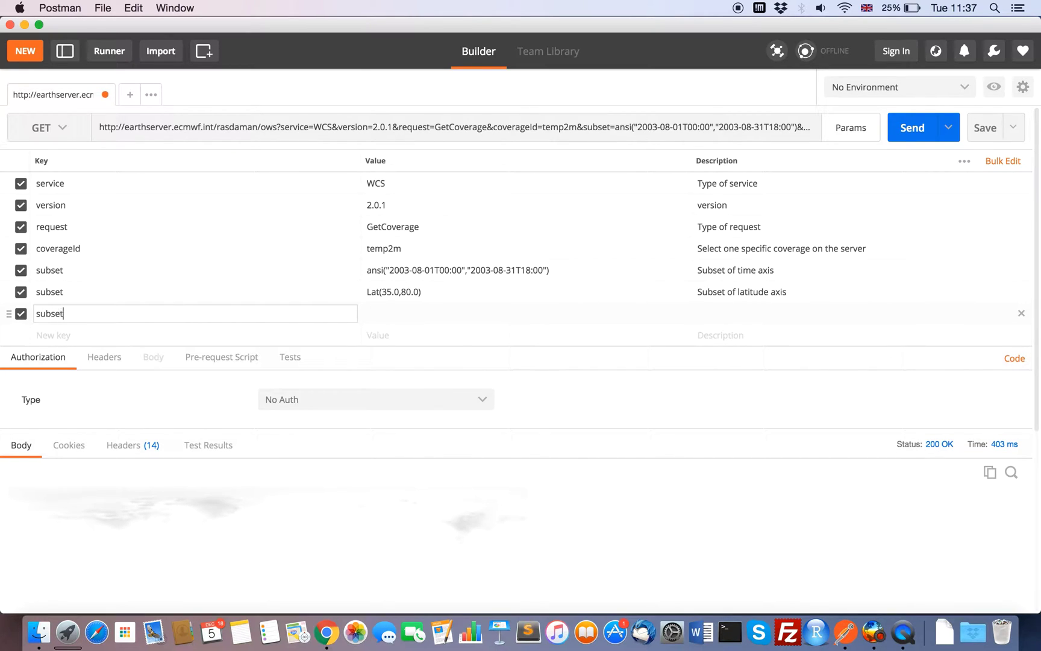
pyautogui.press('Tab')
pyautogui.write('Long()')
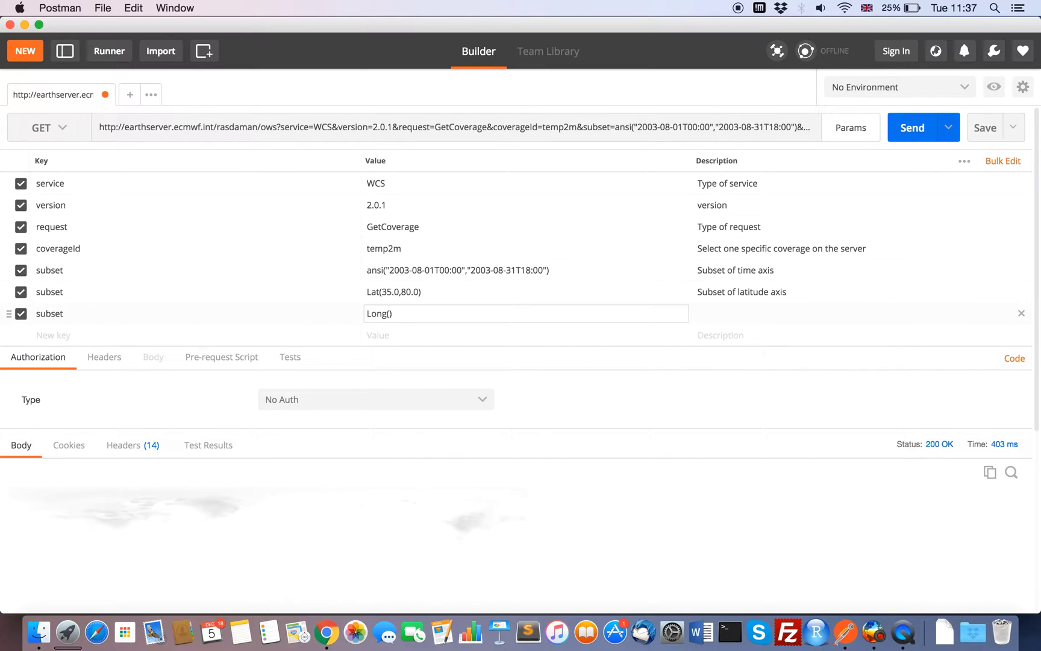
pyautogui.write('-30.0,65.0')
pyautogui.click(709, 309)
pyautogui.write('Sub')
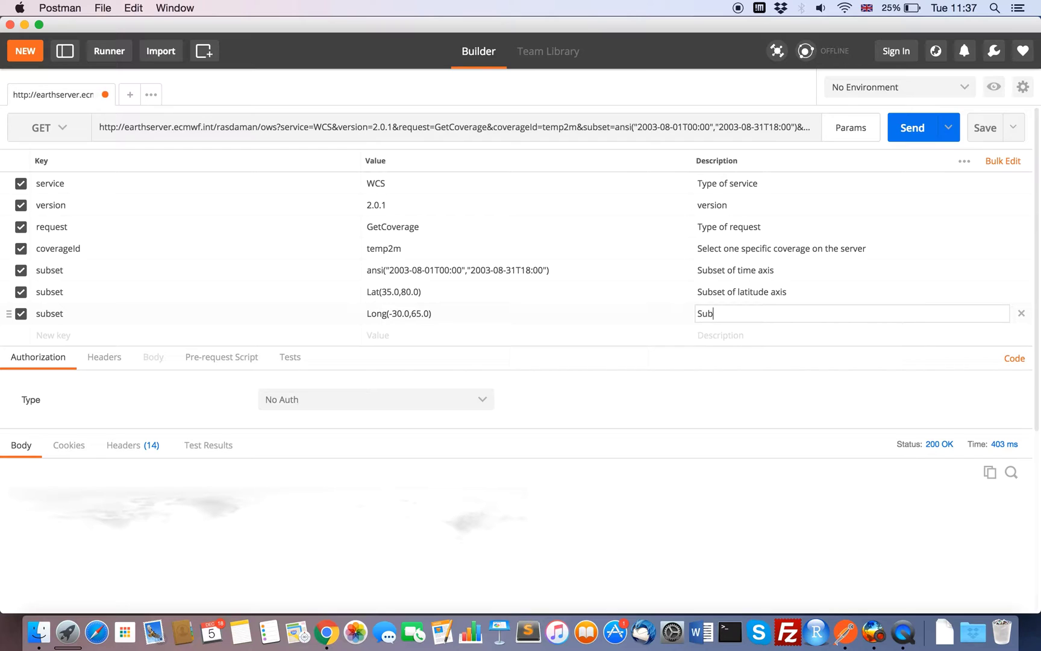
pyautogui.write('set of longitude axis')
# Add format application/netcdf with the description 'Specify format encoding'.
pyautogui.click(309, 338)
pyautogui.write('format')
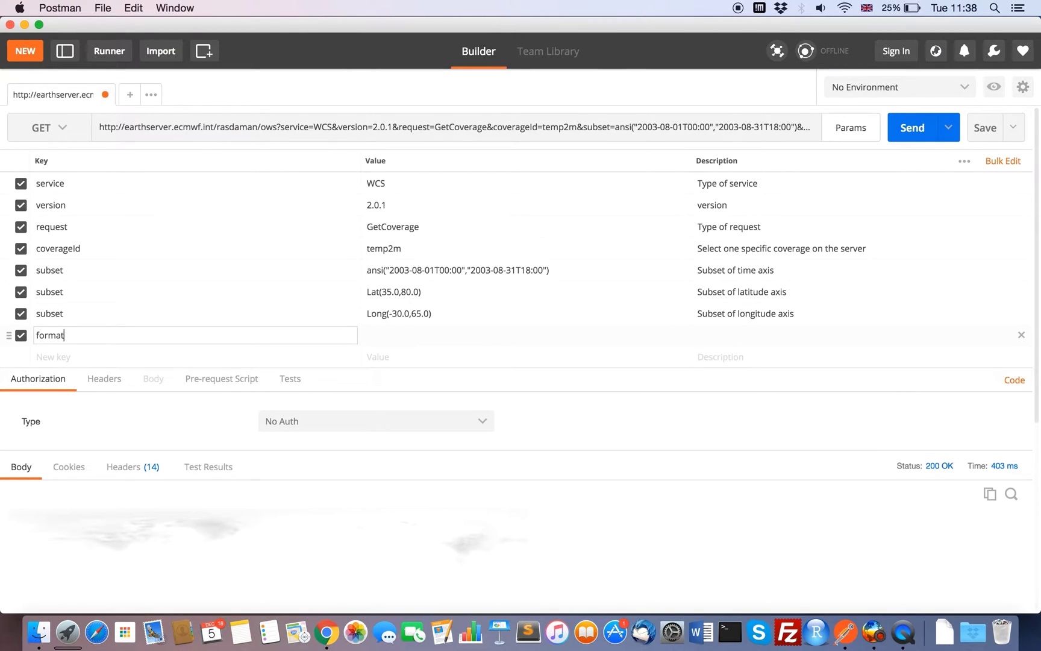
pyautogui.press('Tab')
pyautogui.write('applic')
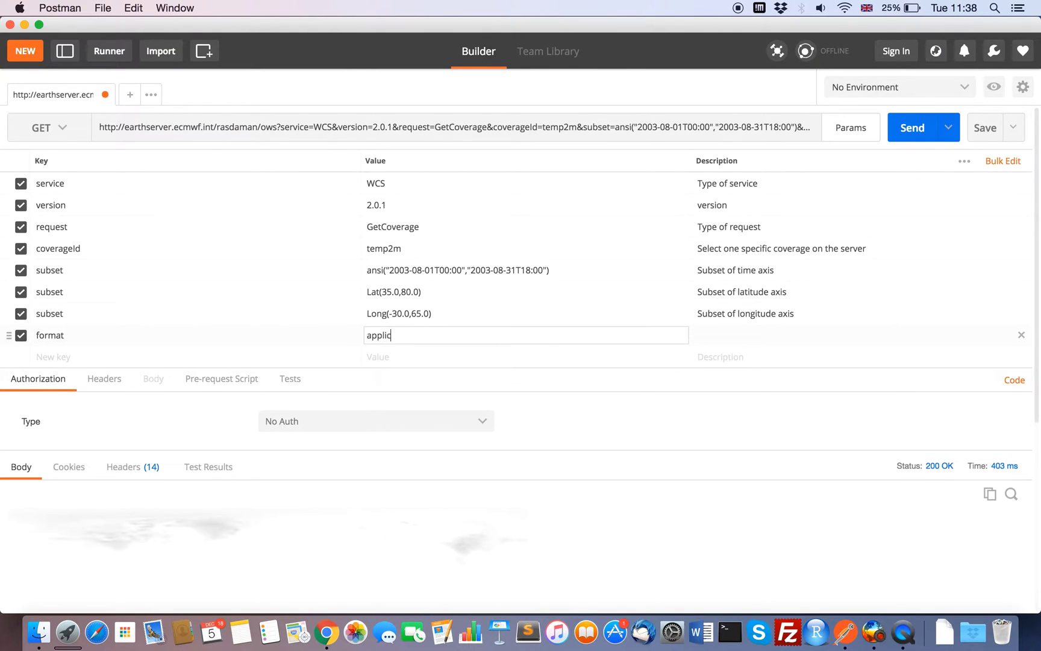
pyautogui.write('ation/netcdf')
pyautogui.click(720, 332)
pyautogui.write('Specid')
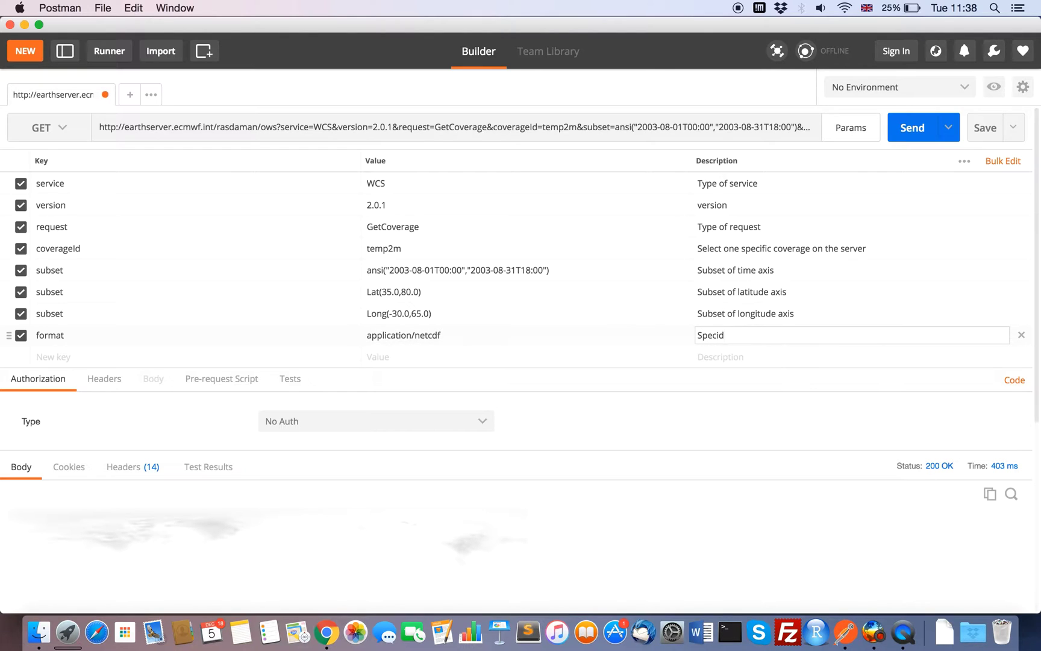
pyautogui.press('BackSpace')
pyautogui.write('fy format encoding')
# Copy the NetCDF request URL into a new Chrome tab to download temp2m (4).nc.
pyautogui.click(493, 127)
pyautogui.press('super+a')
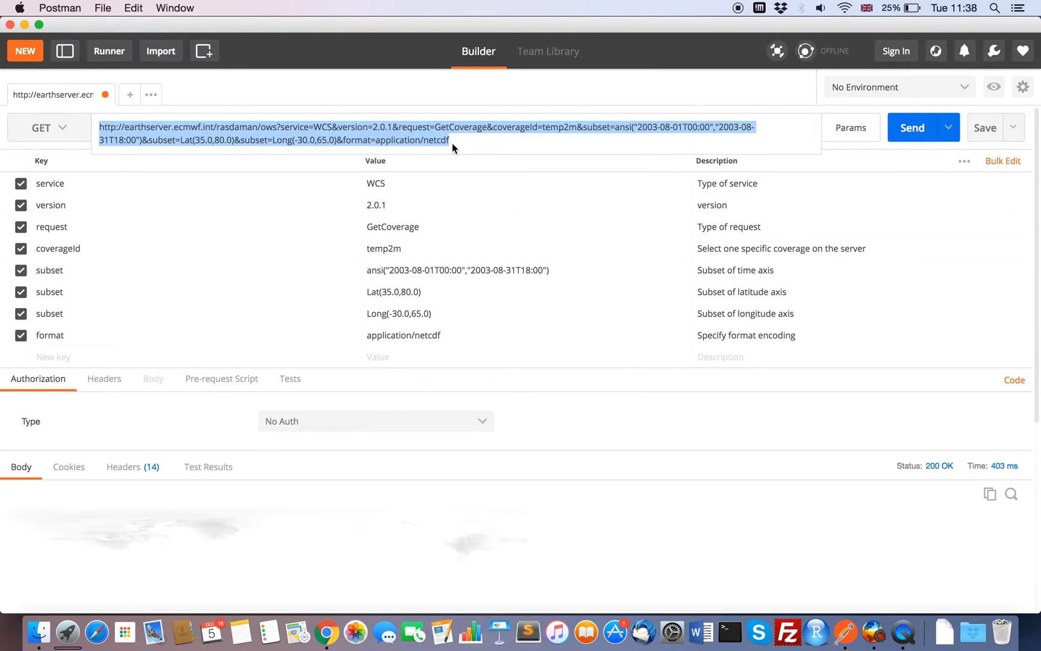
pyautogui.press('super+c')
pyautogui.click(326, 631)
pyautogui.click(569, 32)
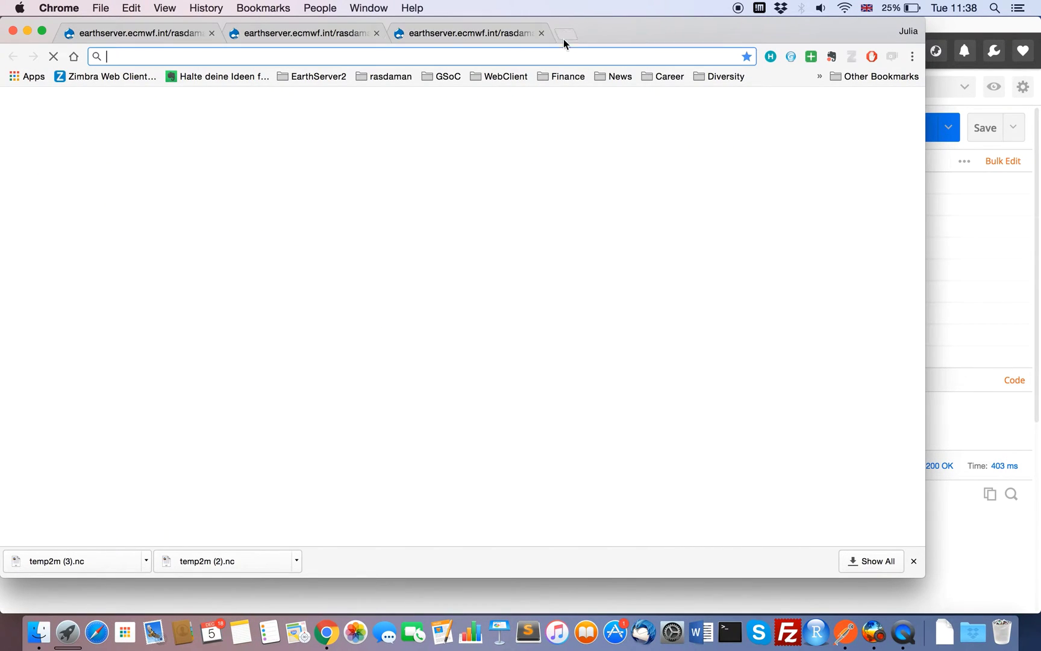
pyautogui.press('super+v')
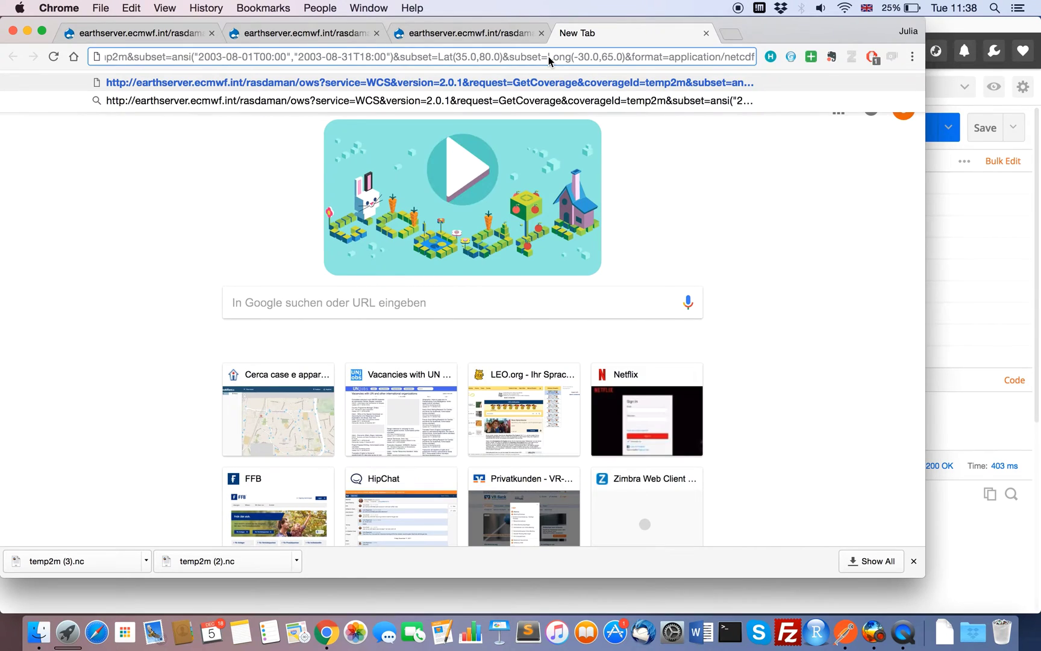
pyautogui.press('Return')
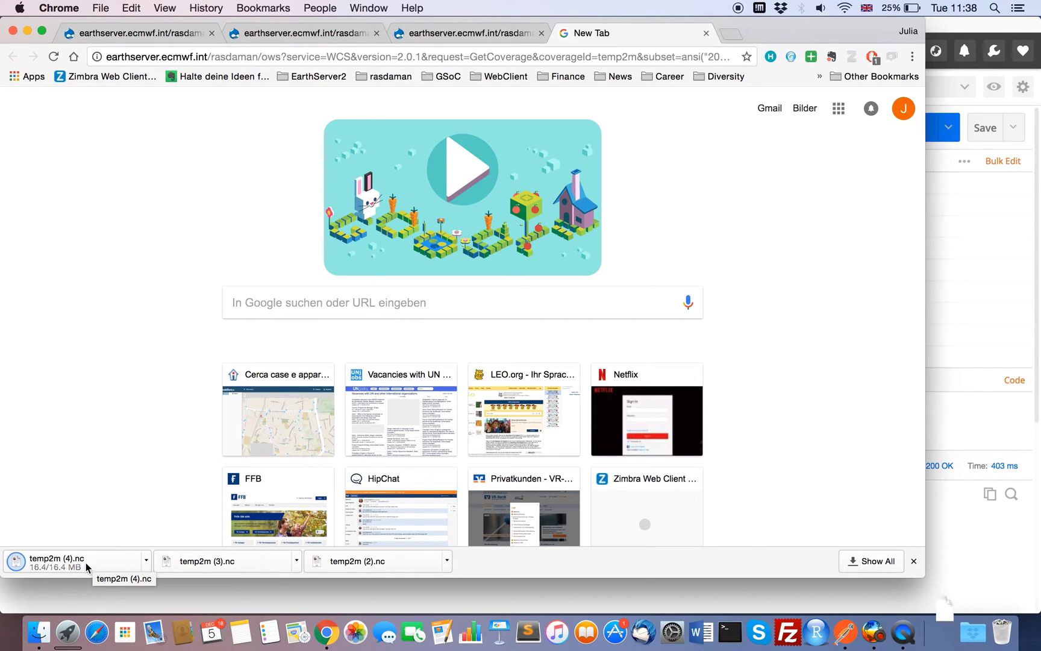
# Open temp2m (4).nc from Downloads in Panoply.
pyautogui.click(875, 630)
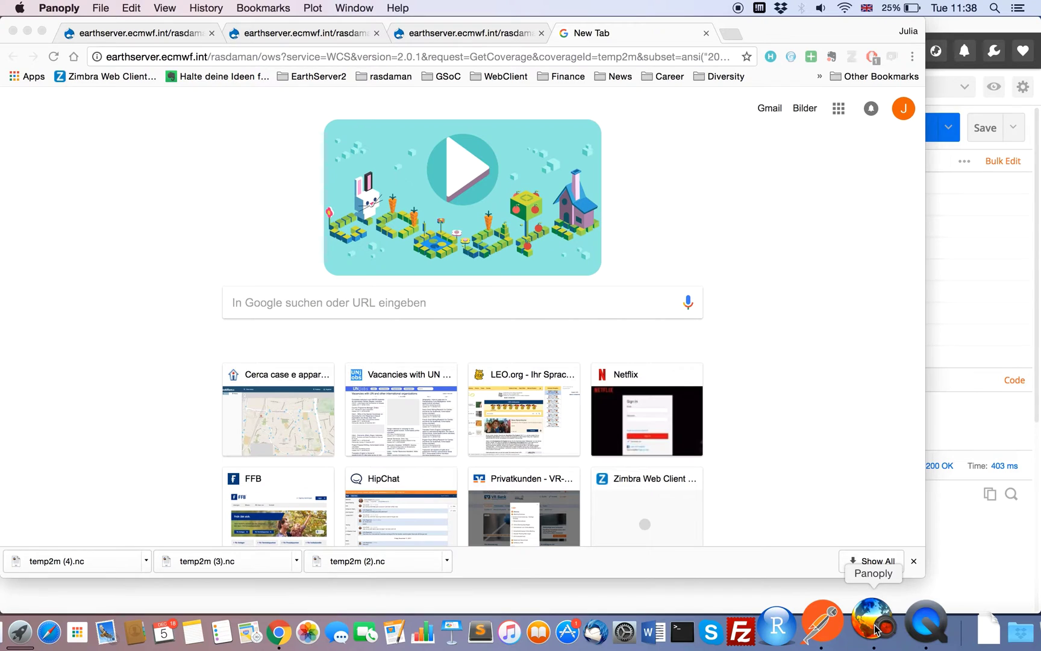
pyautogui.click(101, 8)
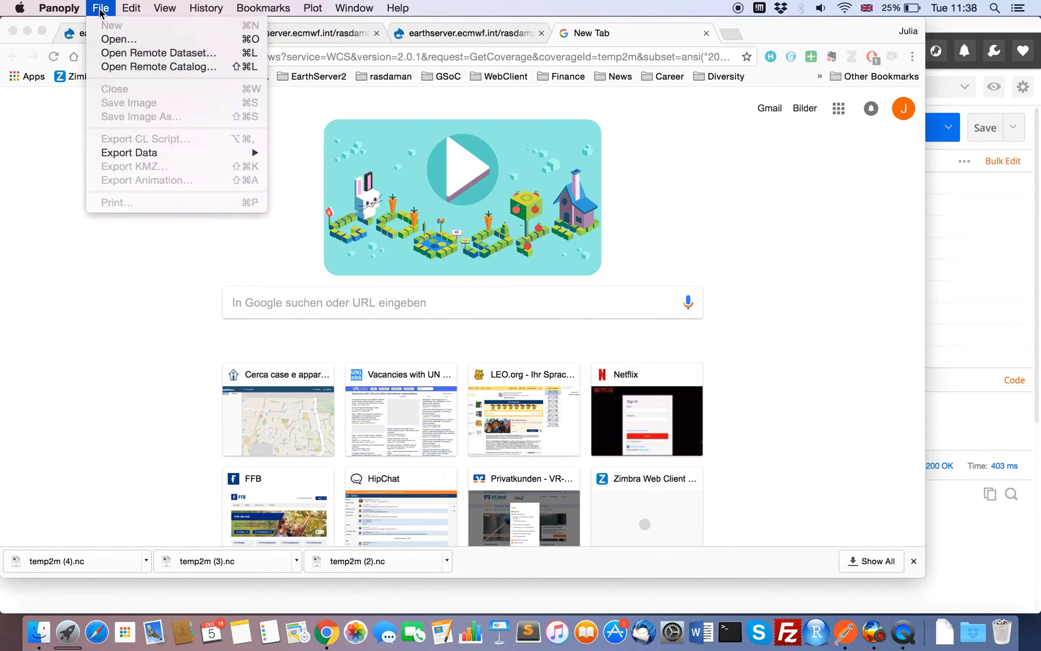
pyautogui.click(111, 37)
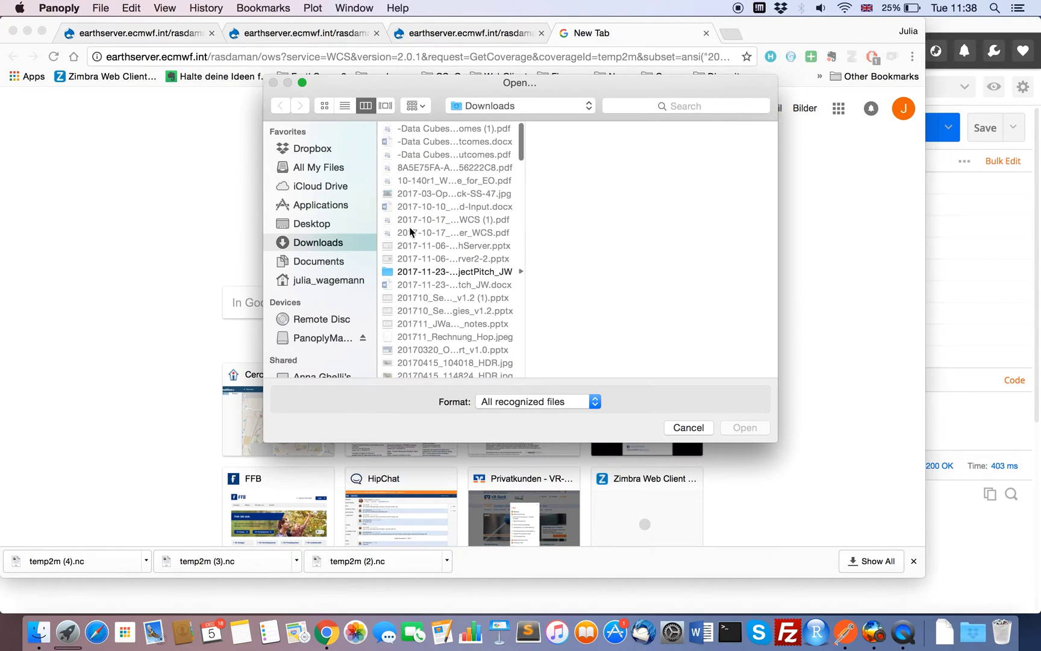
pyautogui.scroll(-5, 416, 233)
pyautogui.scroll(-10, 416, 233)
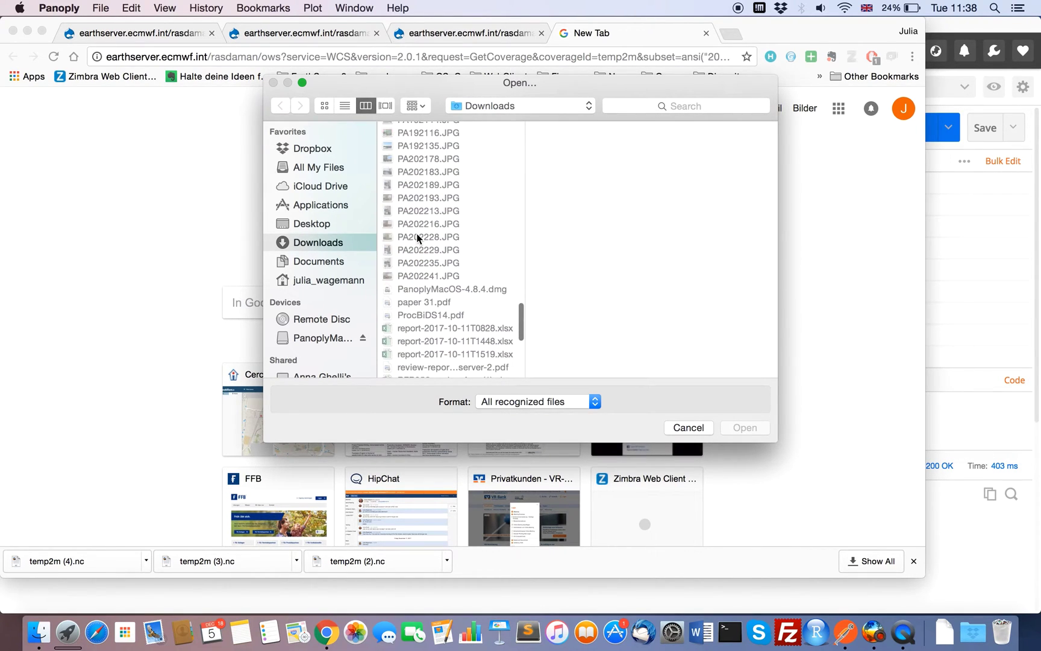
pyautogui.scroll(-6, 416, 233)
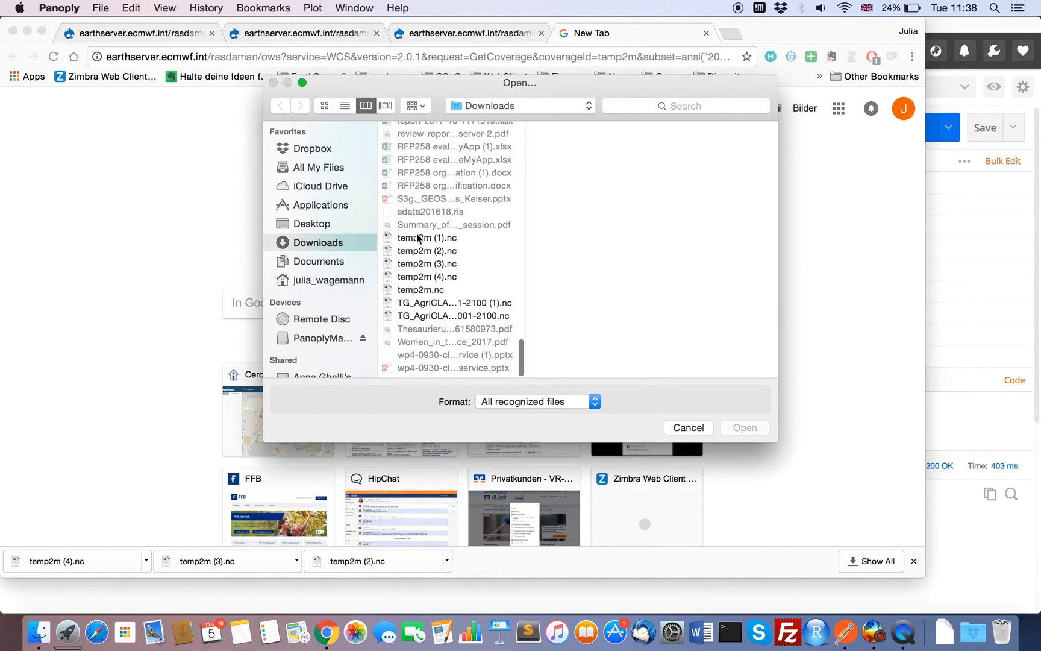
pyautogui.click(429, 282)
pyautogui.click(746, 428)
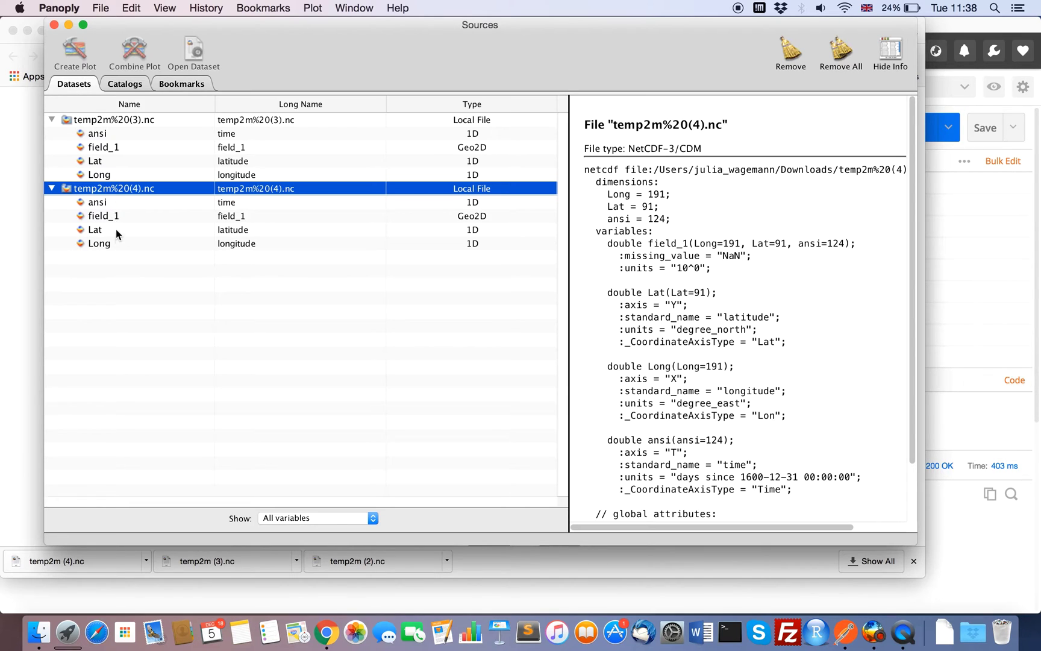
# Inspect the Lat, Long and ansi variables, then start a plot of field_1.
pyautogui.click(111, 233)
pyautogui.click(109, 244)
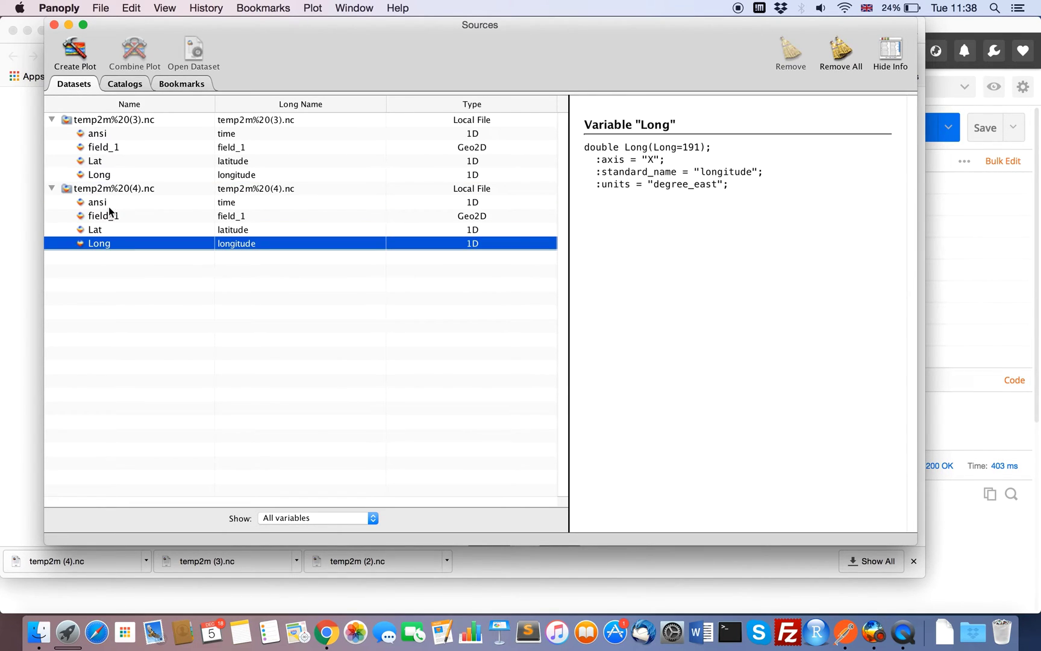
pyautogui.click(116, 205)
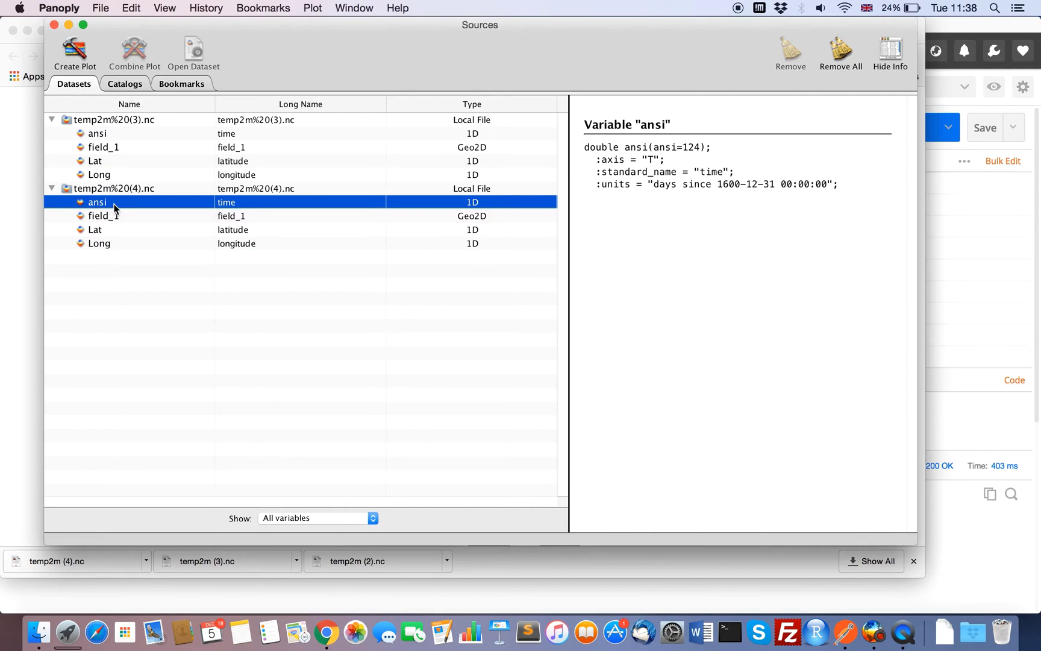
pyautogui.click(115, 216)
pyautogui.click(79, 54)
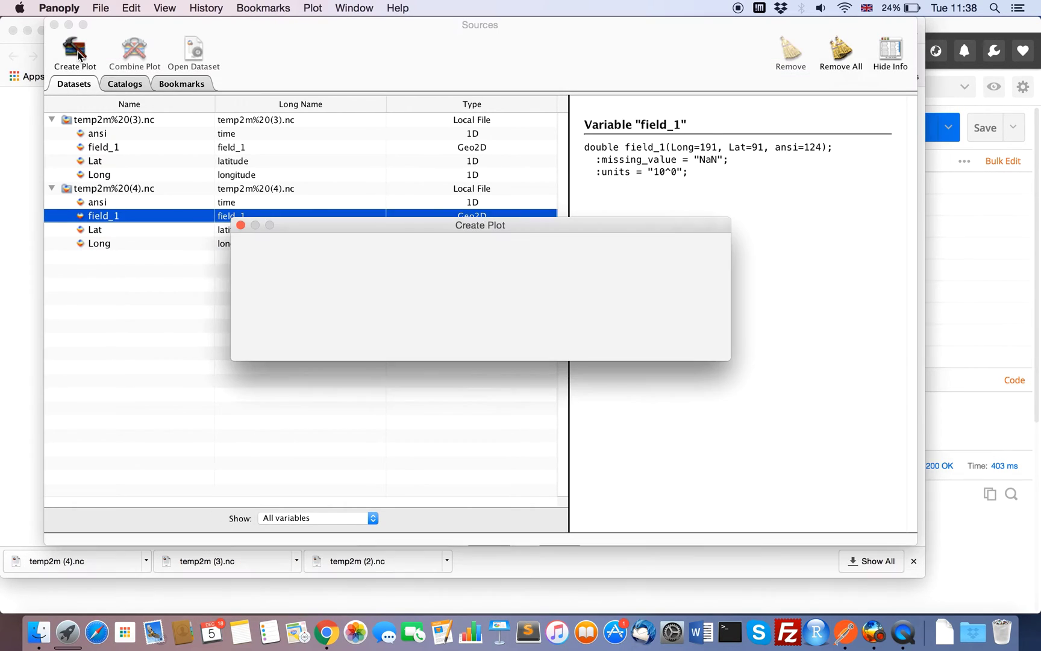
pyautogui.click(680, 339)
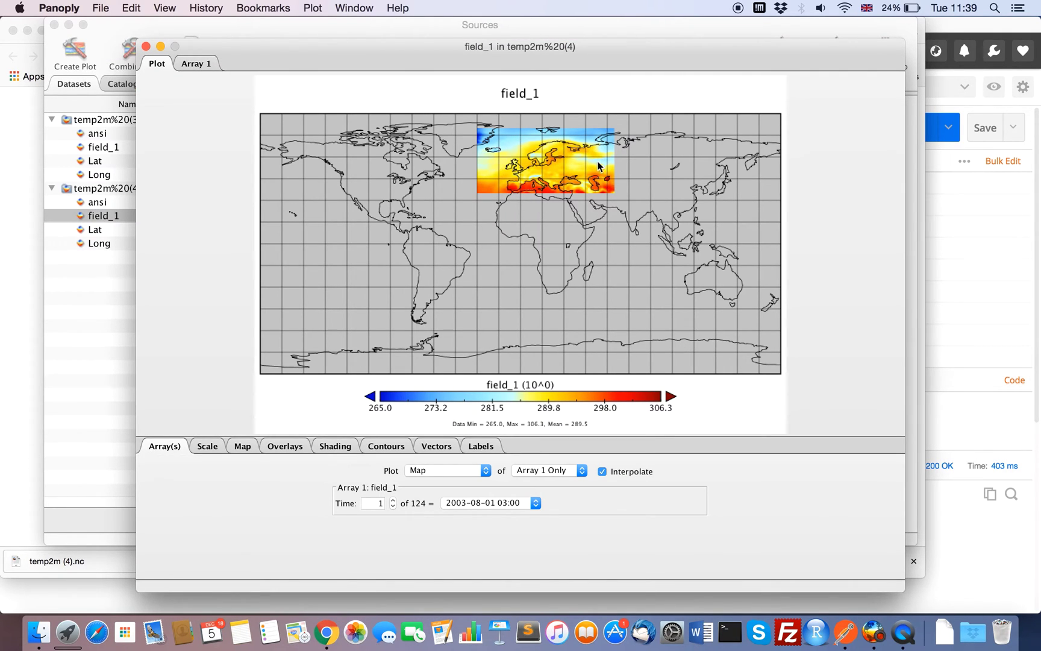
pyautogui.click(470, 505)
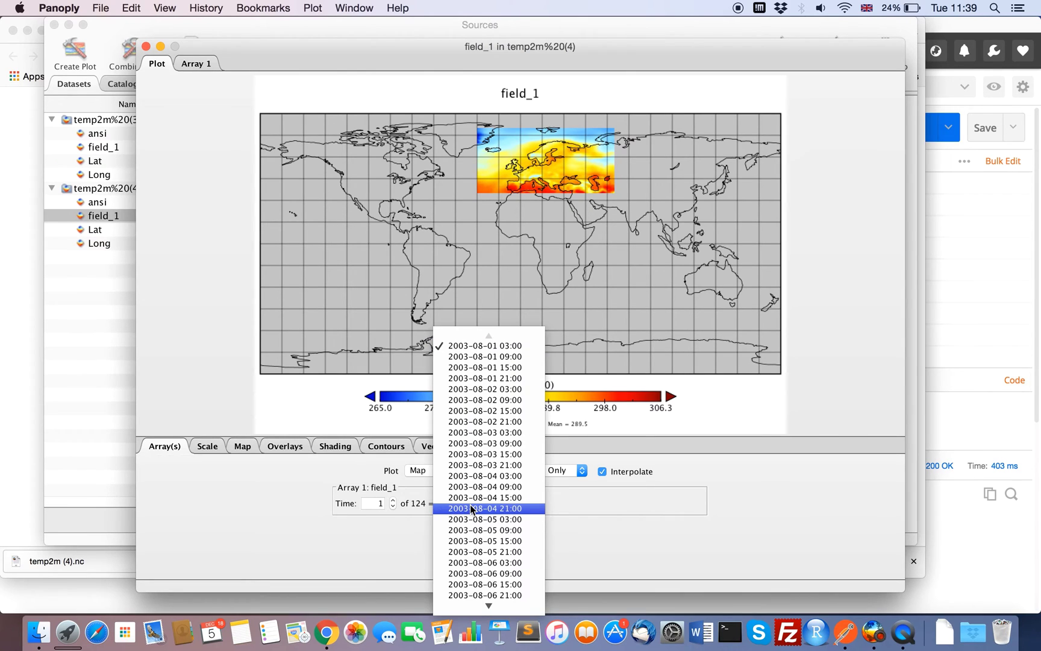
pyautogui.click(472, 356)
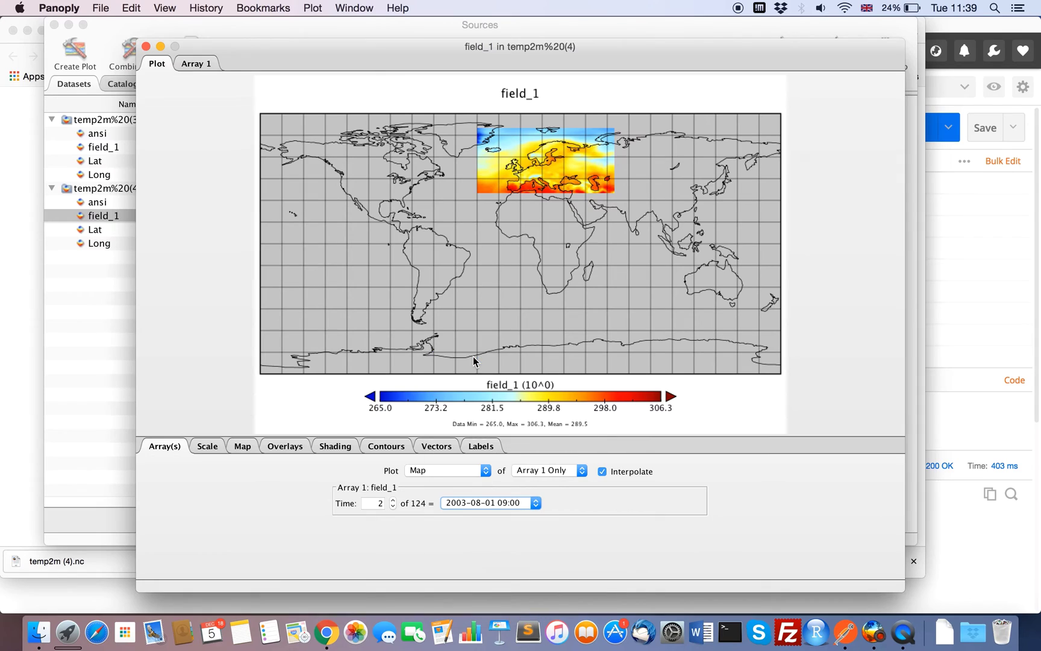
pyautogui.click(474, 505)
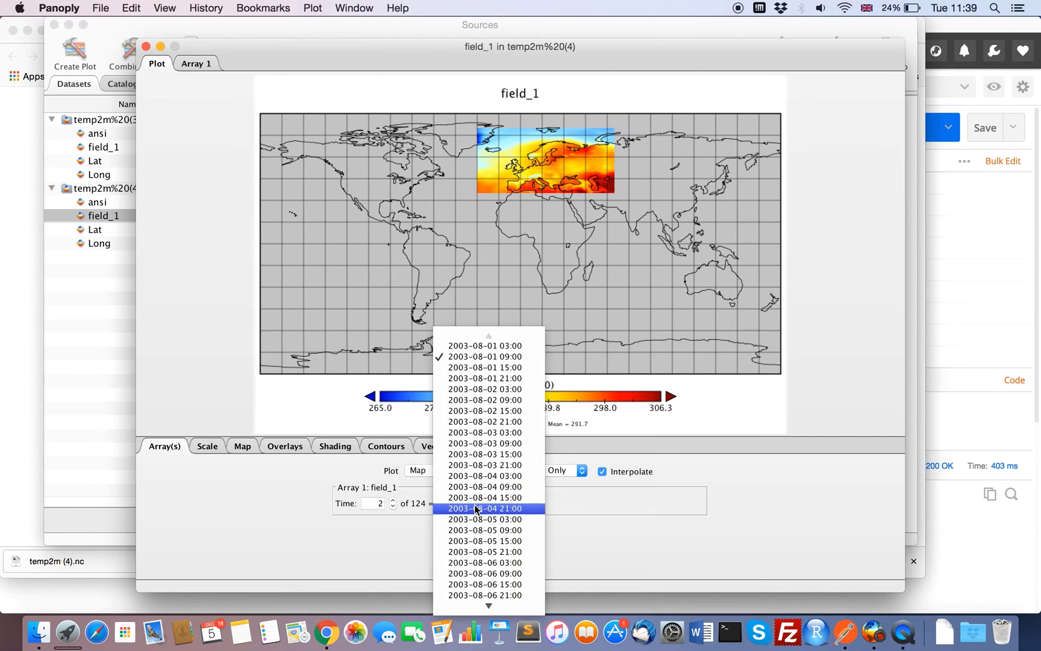
pyautogui.click(485, 551)
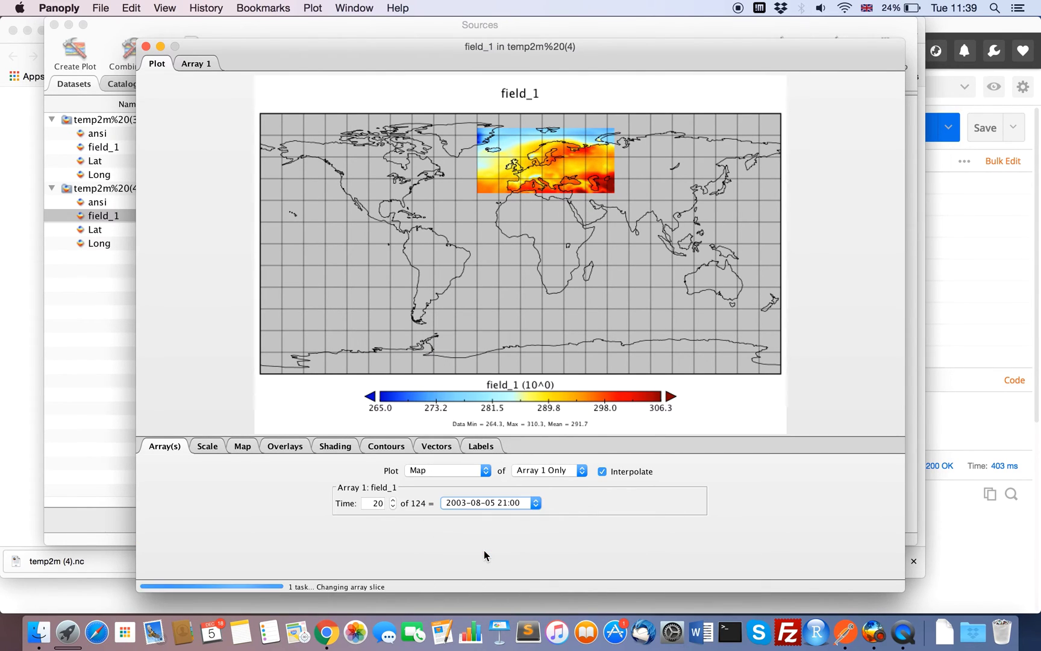
pyautogui.click(477, 504)
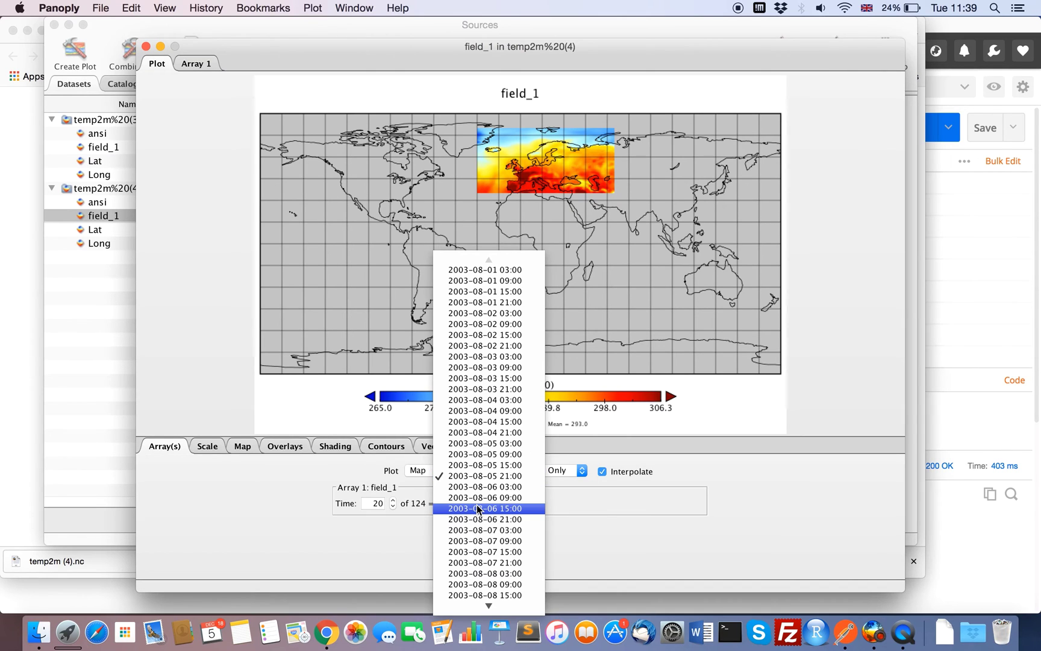
pyautogui.click(492, 573)
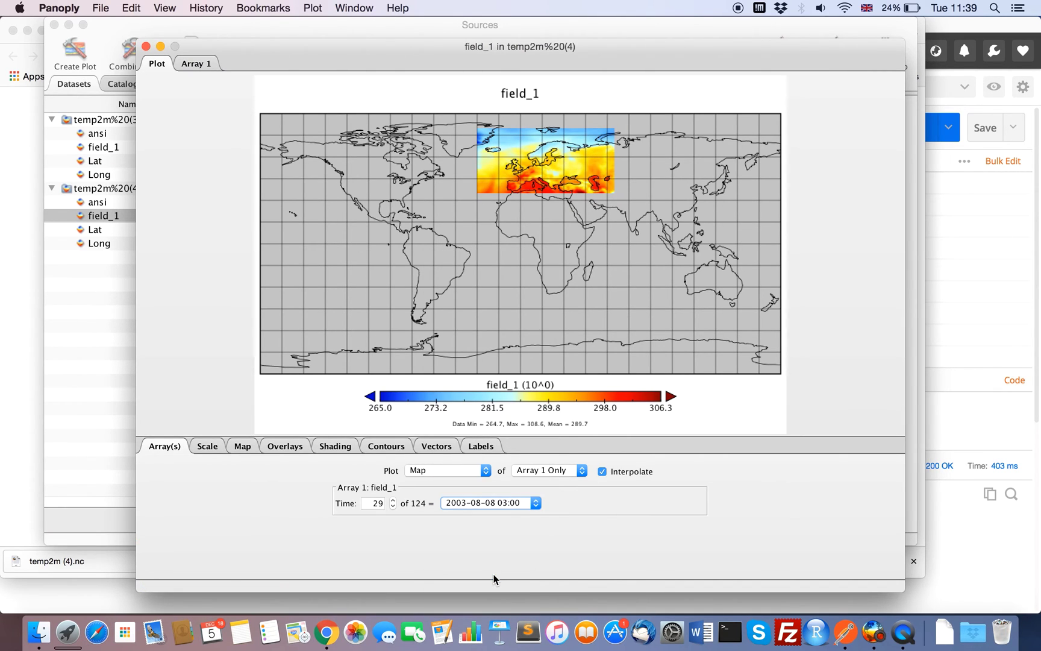